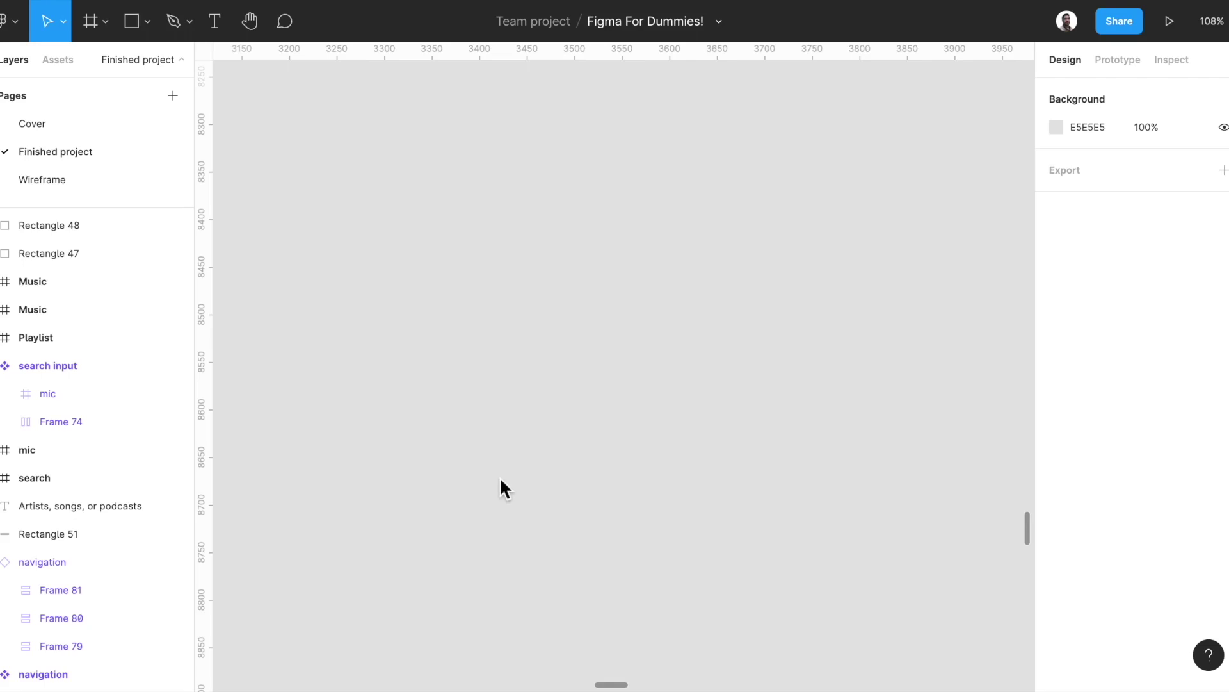
Draw a grey rectangle about 269 by 100 on the empty canvas
key(r)
click(449, 346)
drag(491, 338, 658, 337)
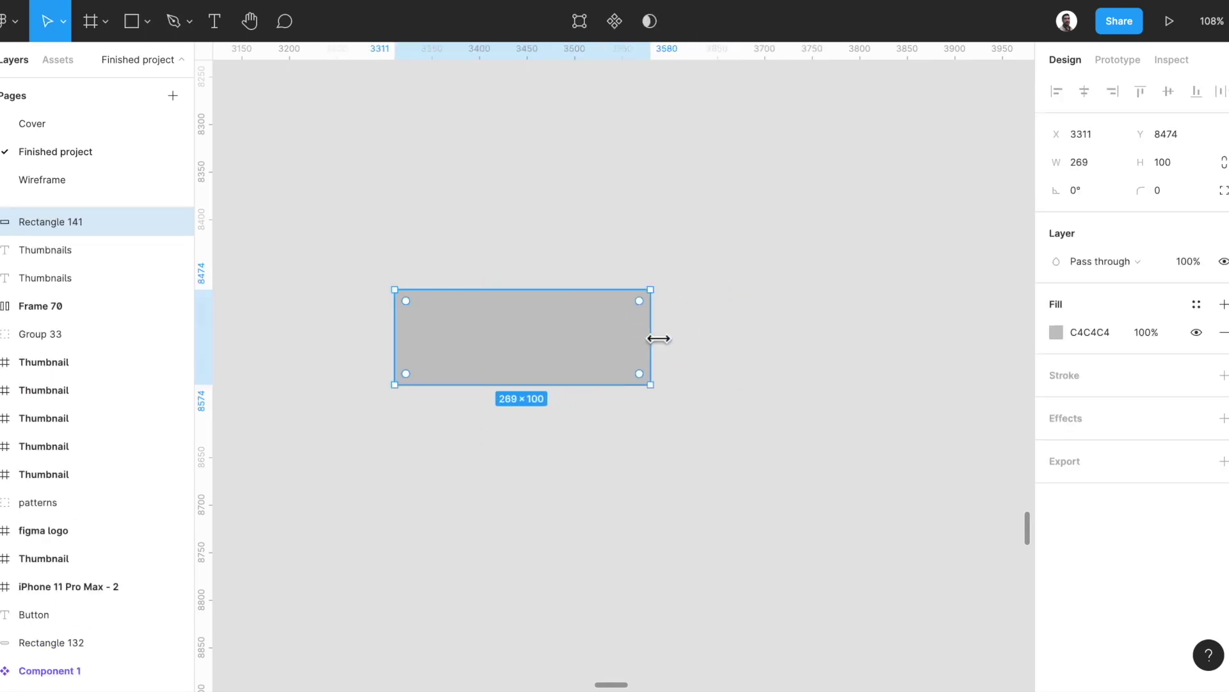
Add the text "Button" on the rectangle and move it to the rectangle's centre
key(t)
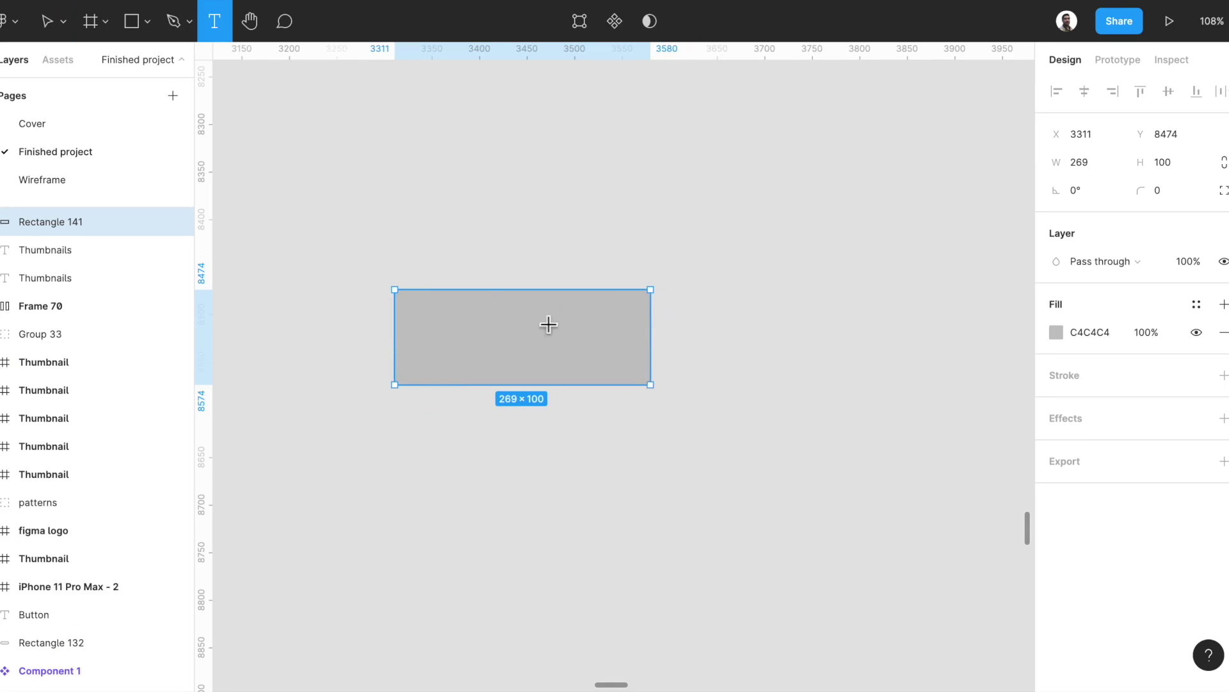
click(461, 322)
text(Button)
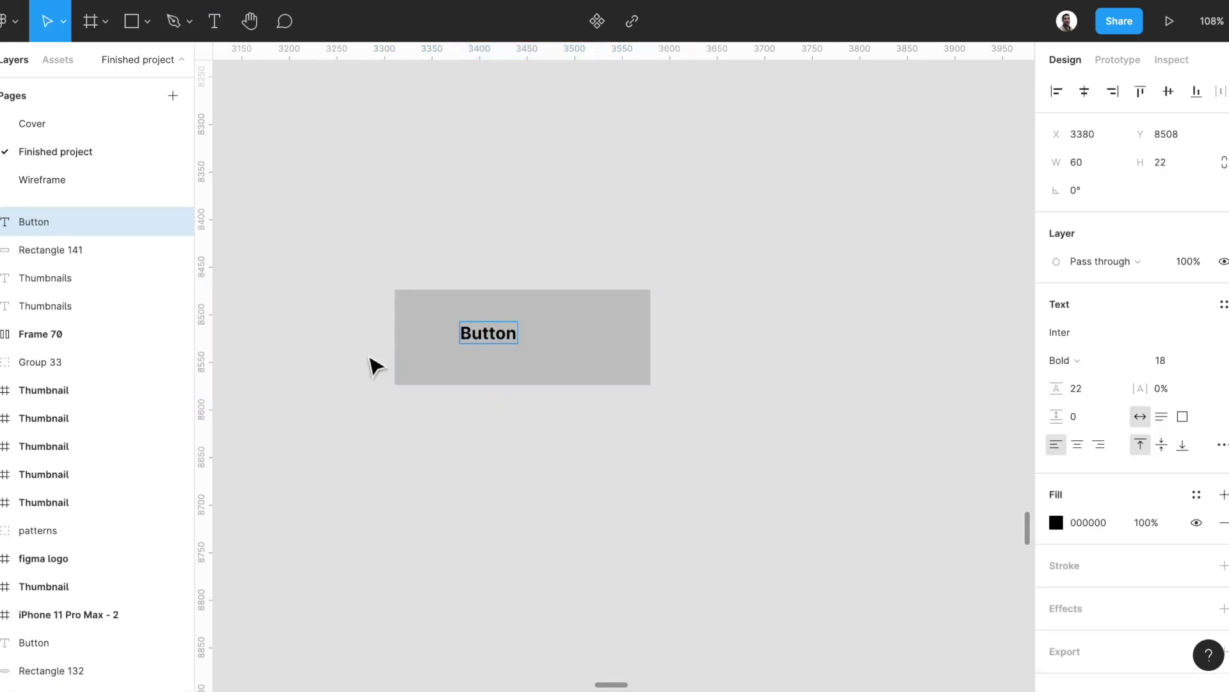
key(Escape)
click(508, 341)
drag(513, 347, 546, 352)
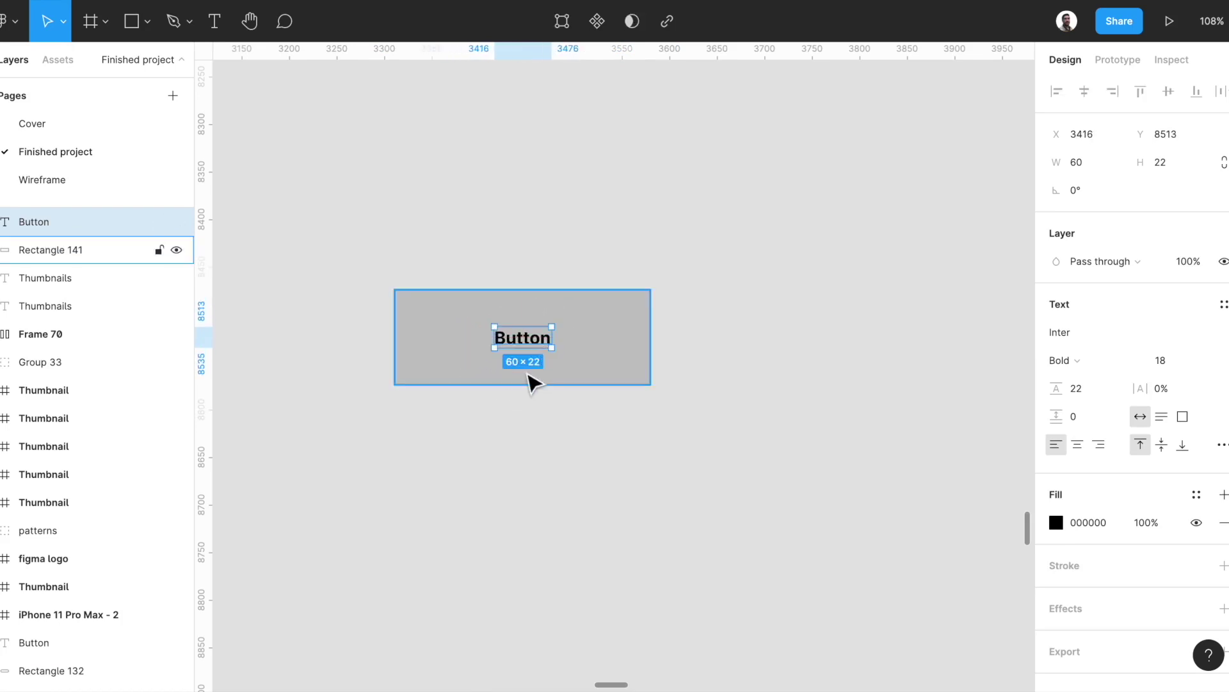
Shrink the rectangle behind the label to about 166 by 84, keeping the text inside it
click(534, 383)
click(530, 406)
click(582, 356)
drag(555, 385, 502, 345)
click(516, 349)
click(679, 365)
click(650, 352)
drag(651, 351, 554, 351)
Centre the "Button" text horizontally on the rectangle and check its distances to the edges
click(499, 338)
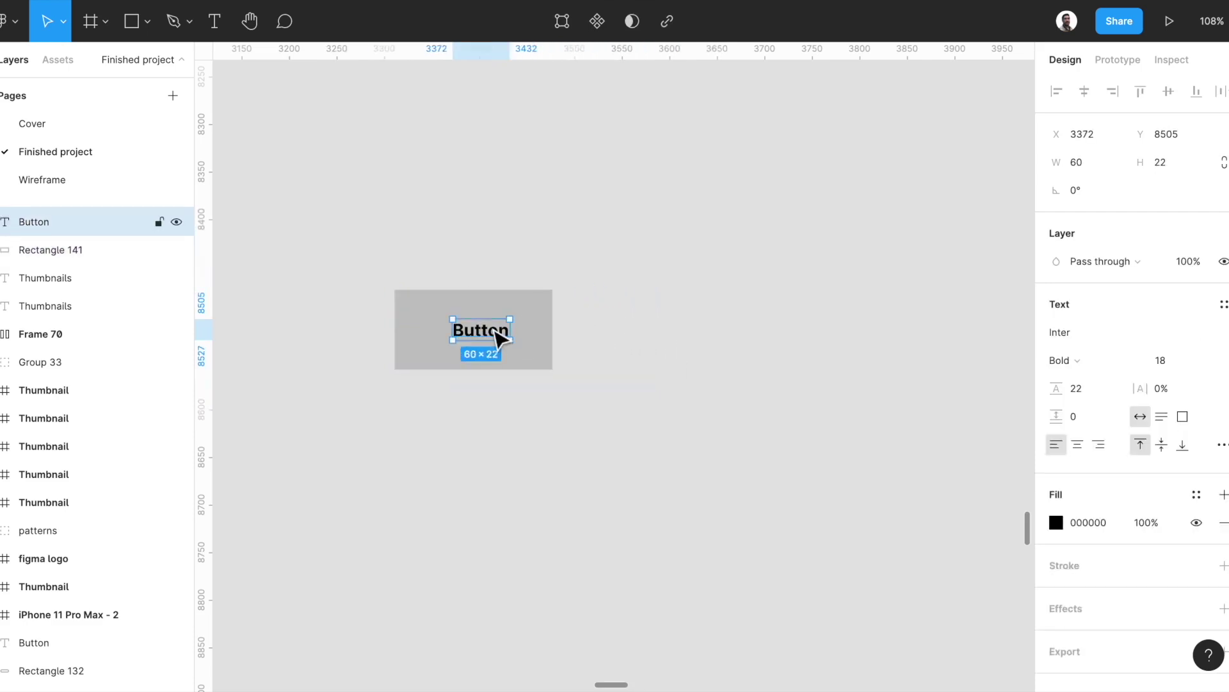
key(alt)
drag(521, 498, 394, 238)
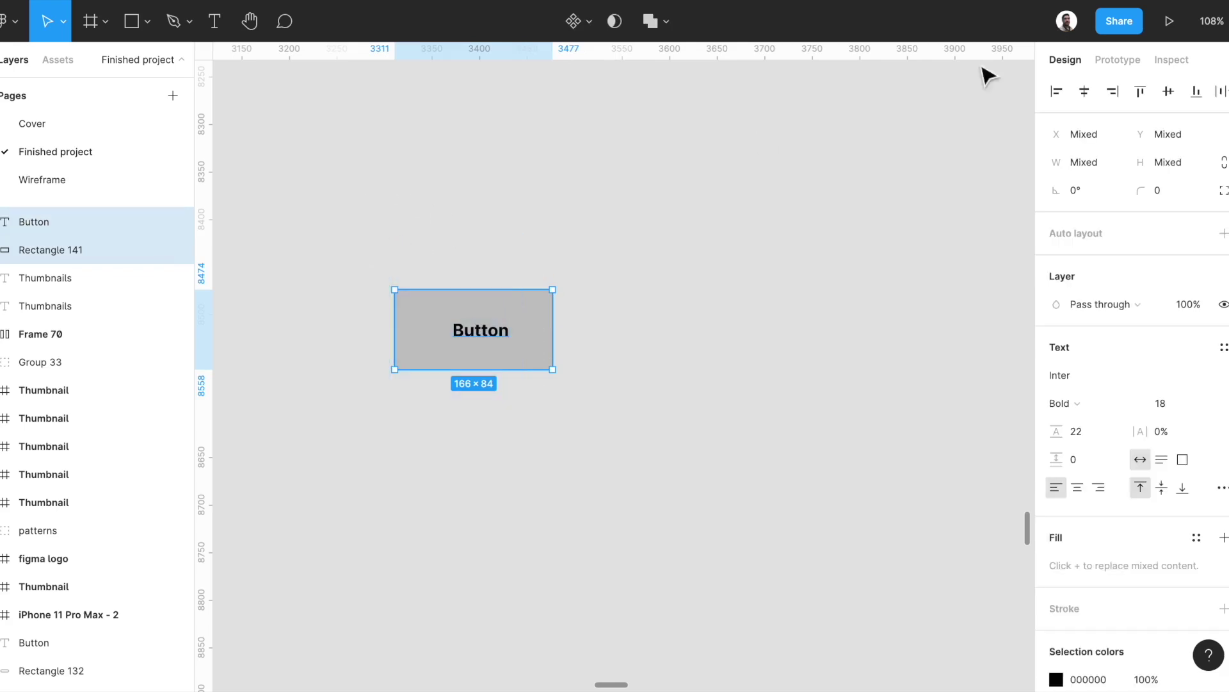
click(1084, 91)
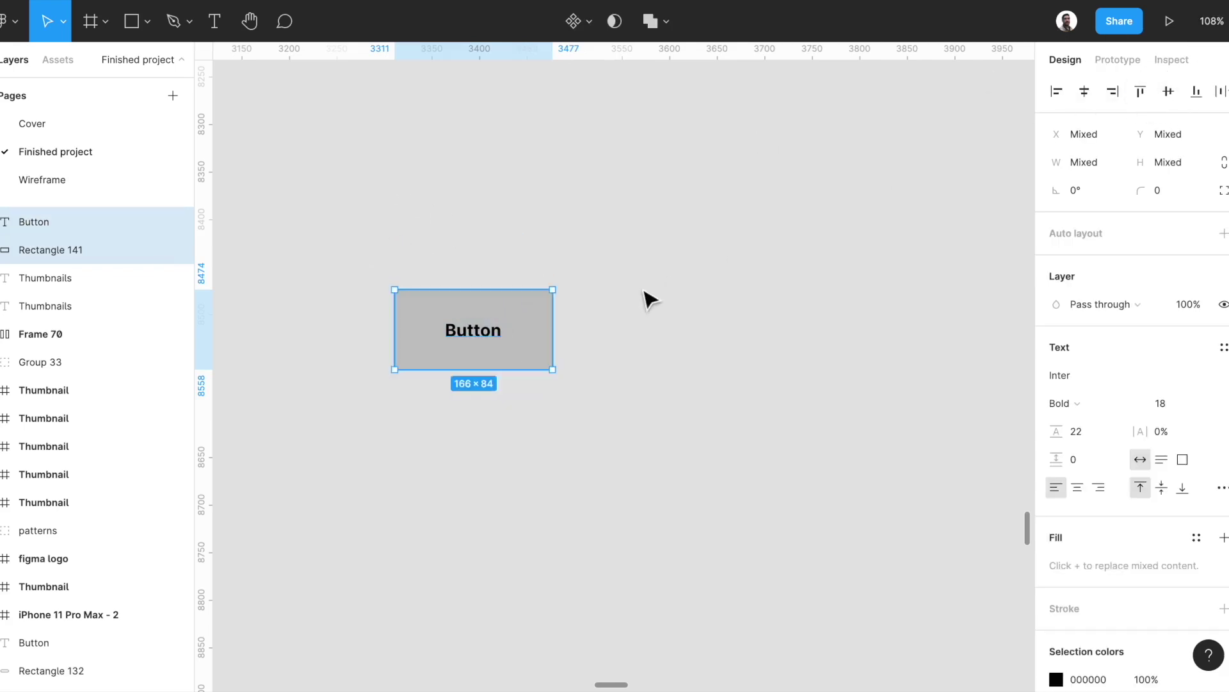
click(506, 346)
key(alt)
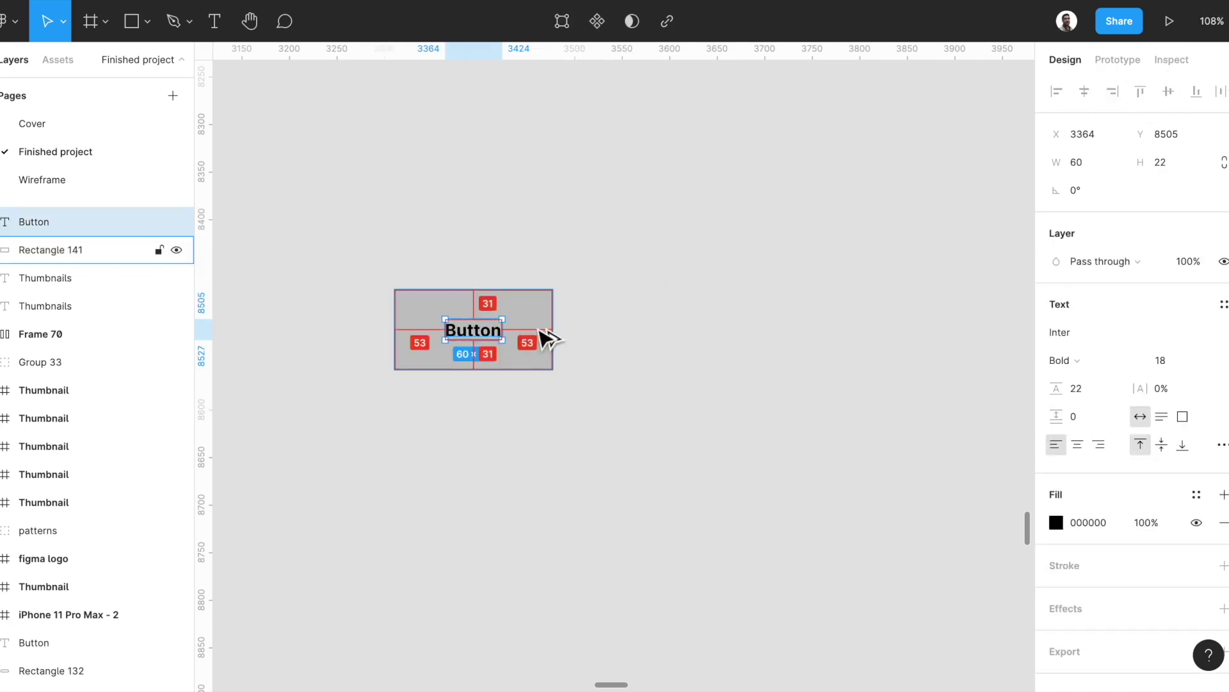
Turn the rectangle and its text into a component and rename it "button"
drag(412, 283, 561, 401)
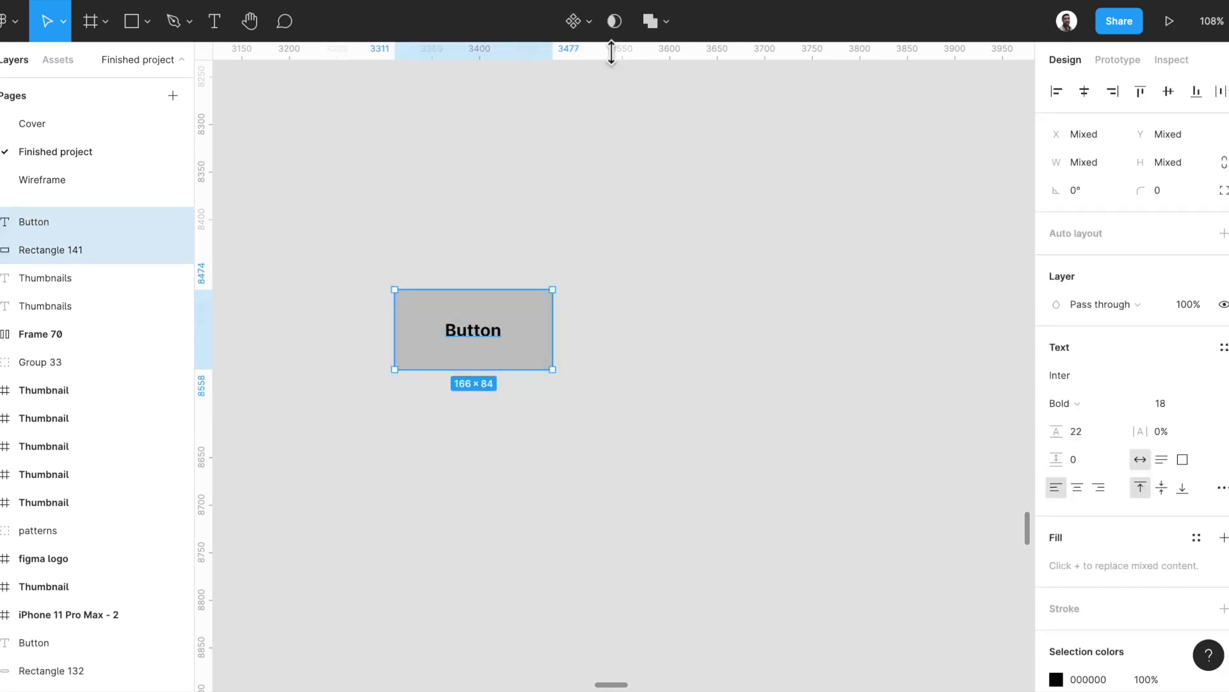
click(573, 21)
key(ctrl+r)
text(b)
text(utto)
key(BackSpace)
text(ton)
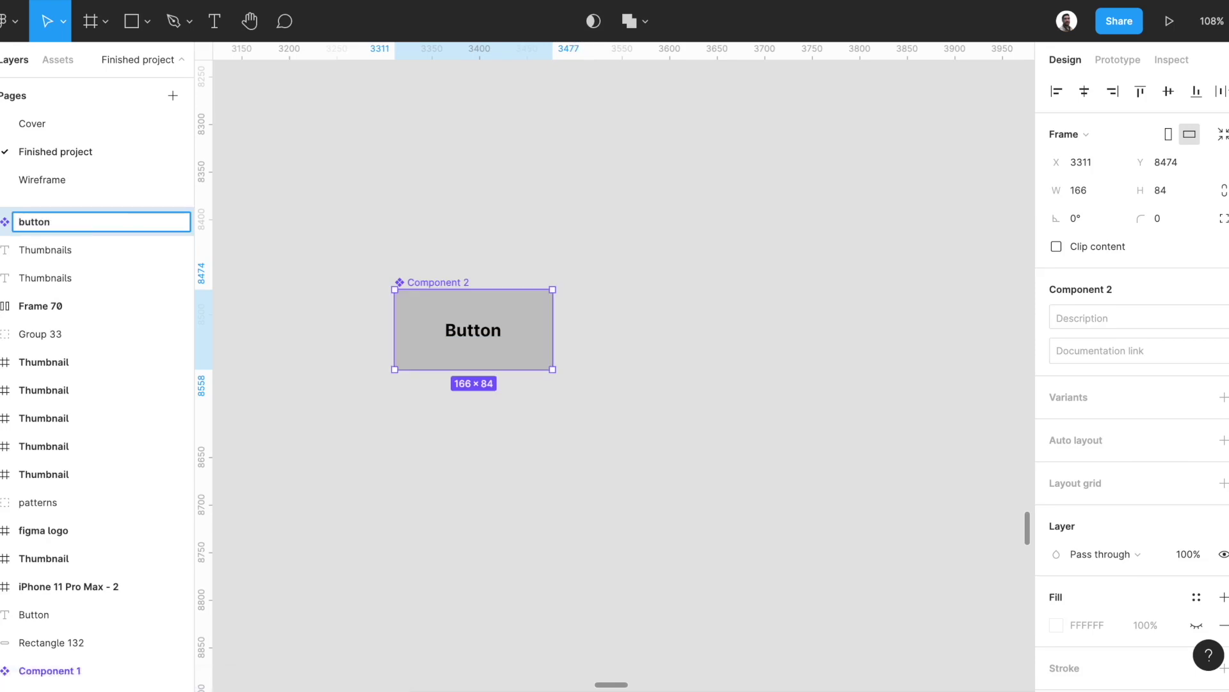
key(Return)
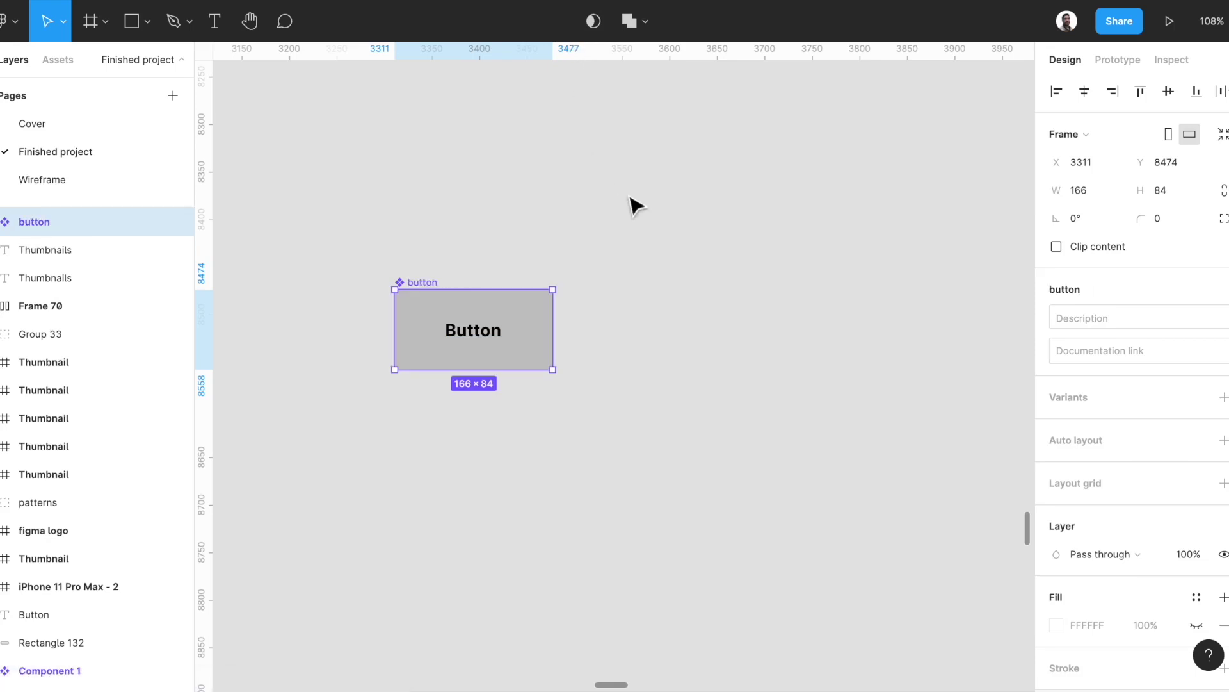
Place a duplicate of the button component beside the original and change its label to "Get started now"
key(ctrl+d)
drag(480, 314, 666, 332)
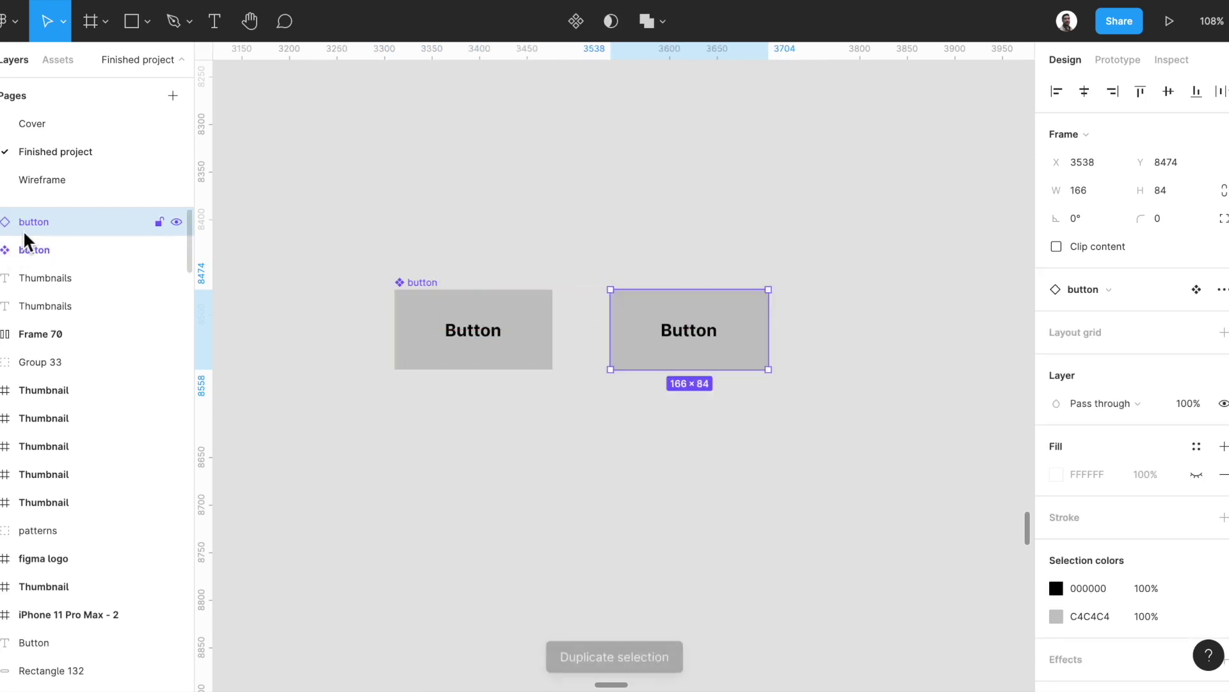
scroll(689, 336, up, 5)
double_click(691, 346)
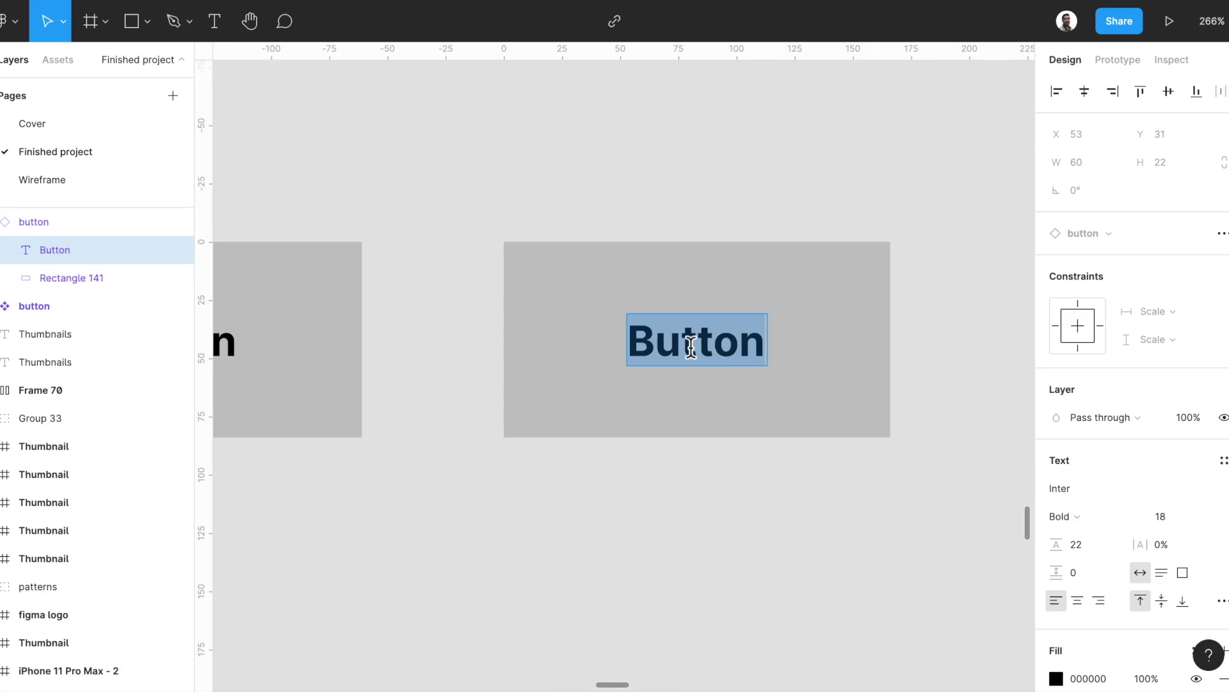
text(Get starte)
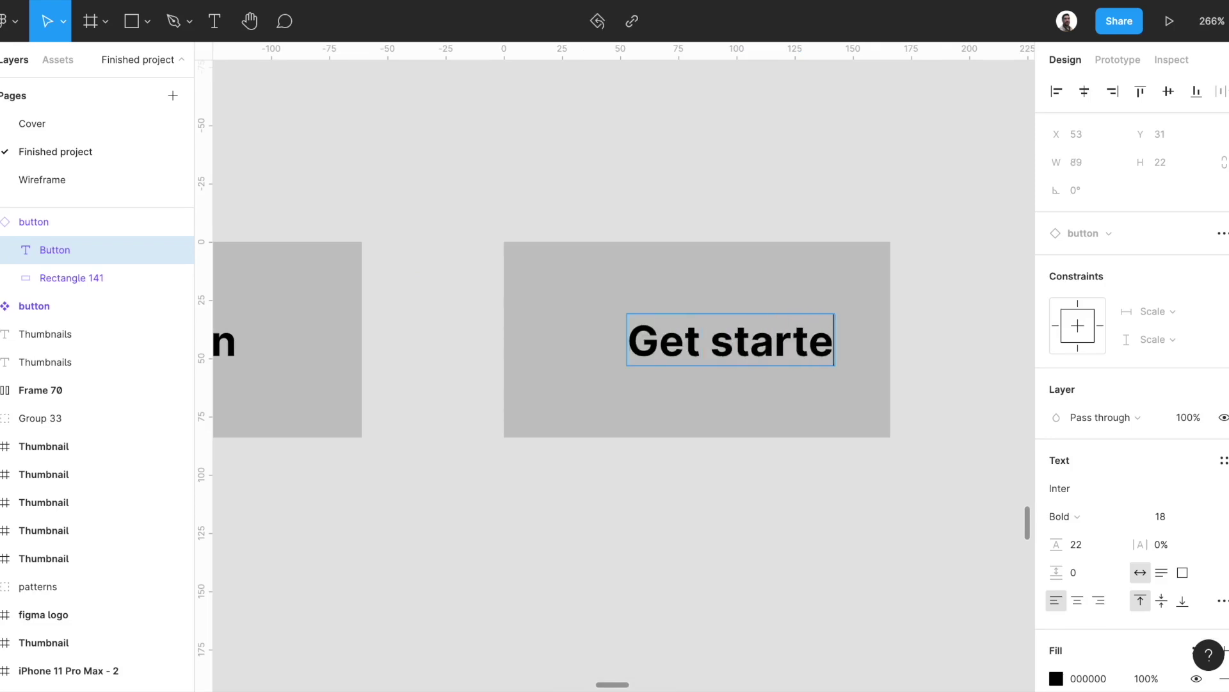
text(d now)
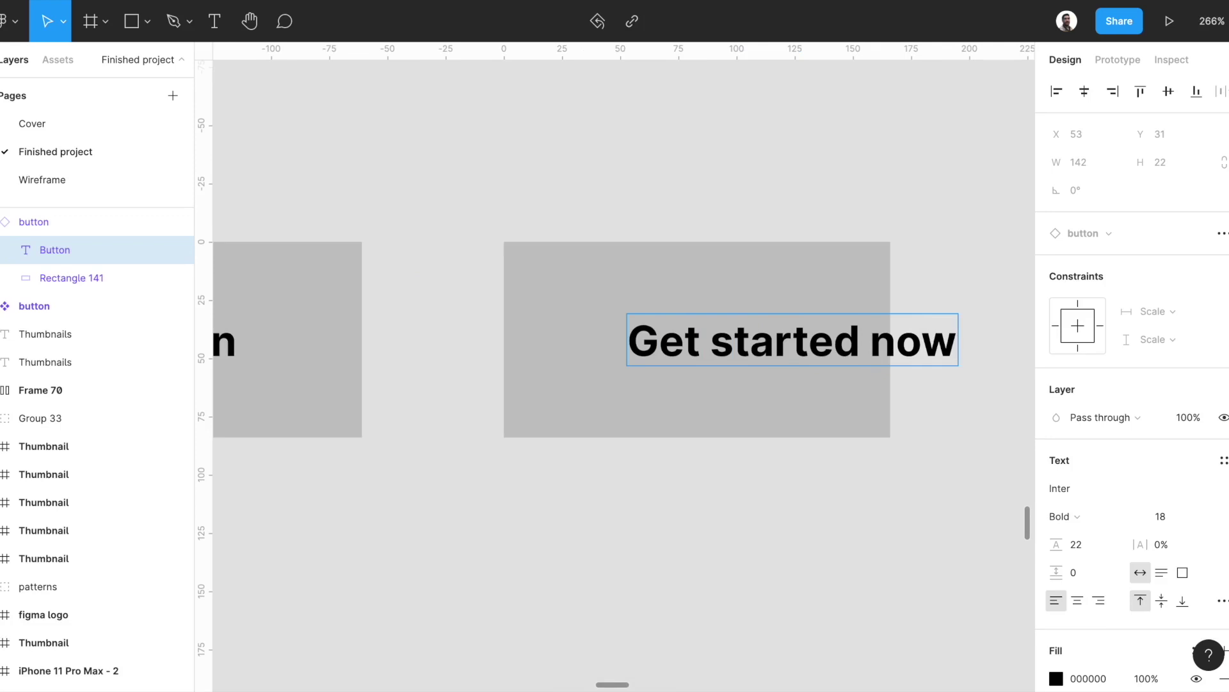
key(Escape)
key(Escape)
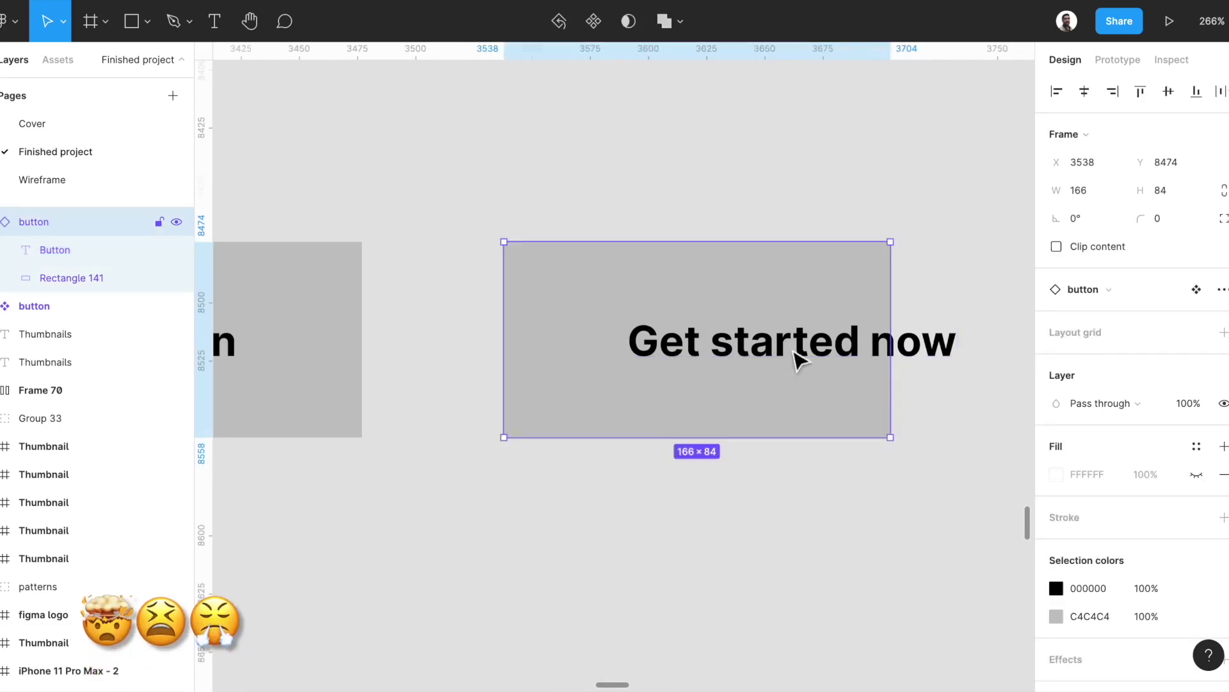
Widen the "Get started now" button instance to about 336
drag(892, 286, 1029, 308)
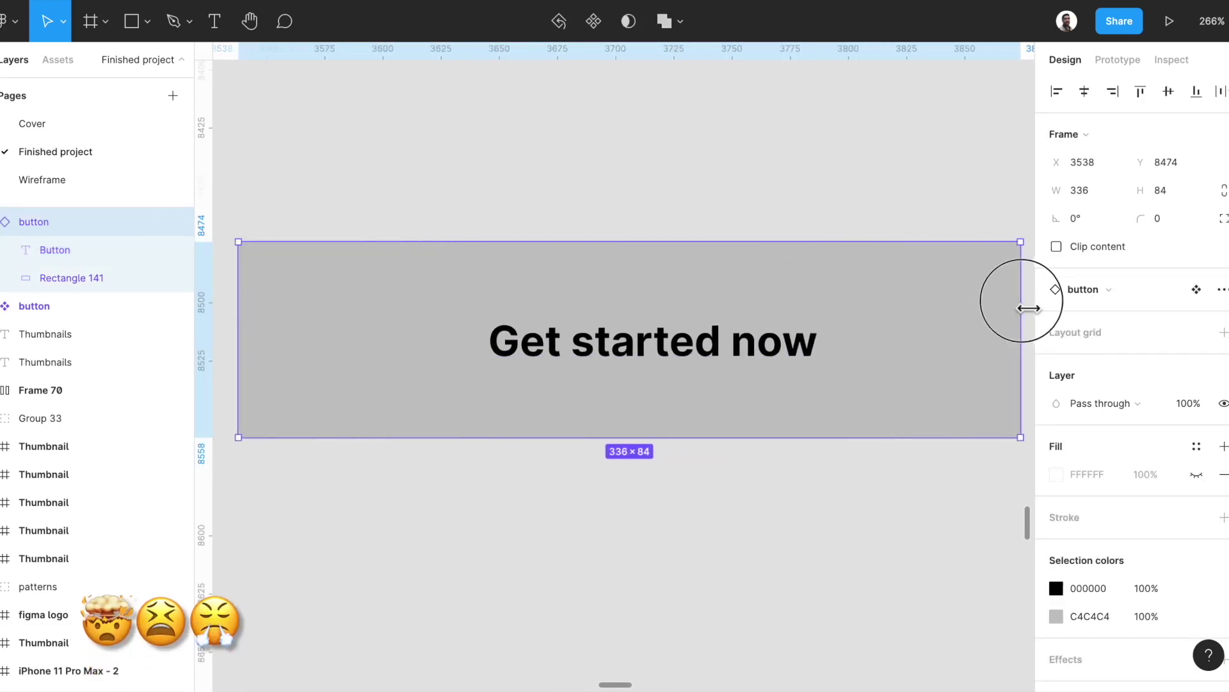
scroll(1027, 310, down, 5)
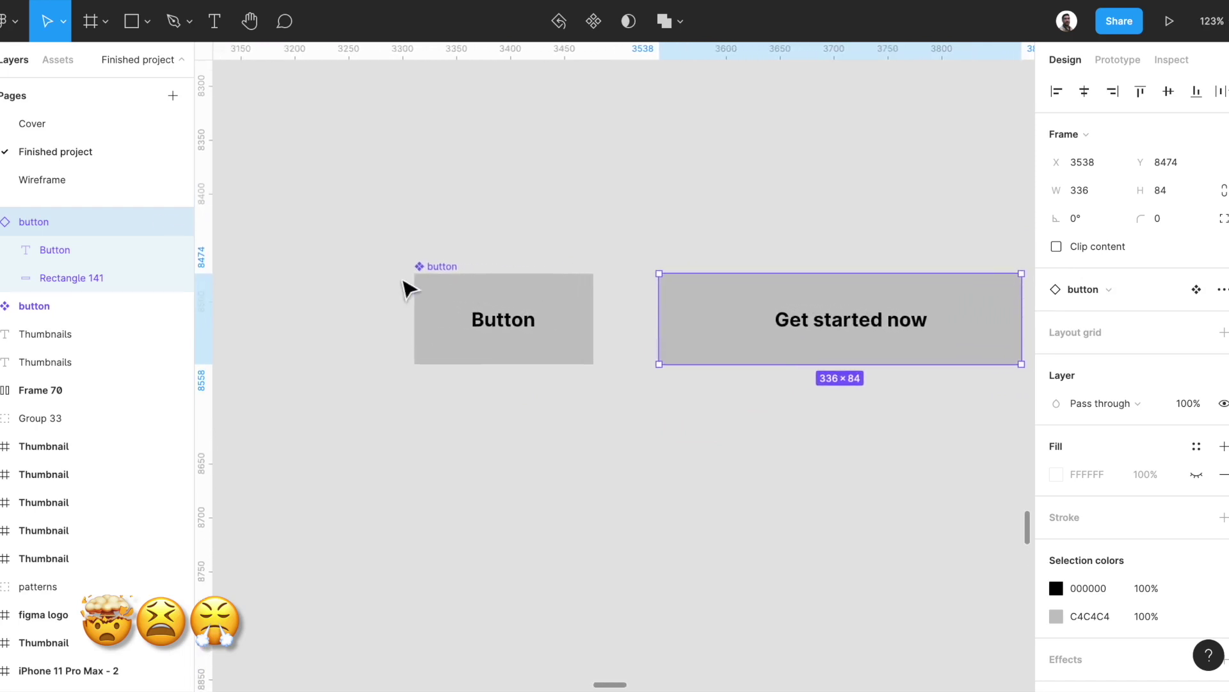
Compare the label's distances to the edges in the main button component and in the widened instance
double_click(475, 329)
double_click(475, 329)
key(Escape)
click(482, 325)
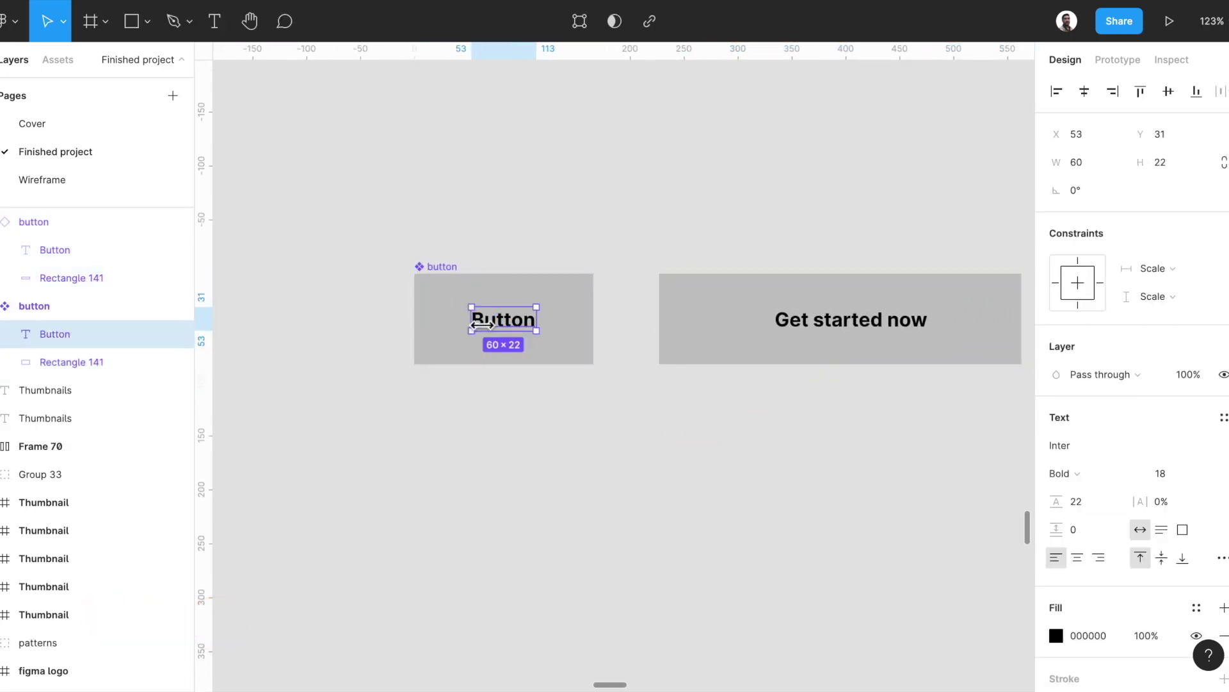
key(alt)
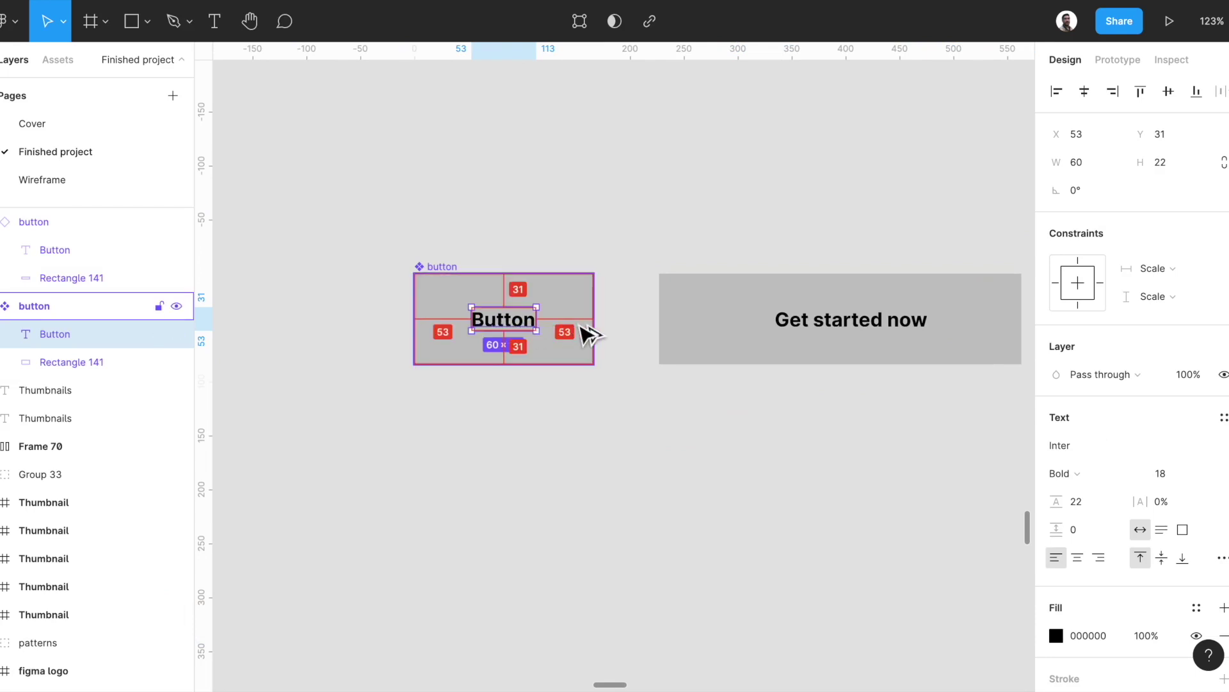
double_click(798, 339)
key(alt)
key(Escape)
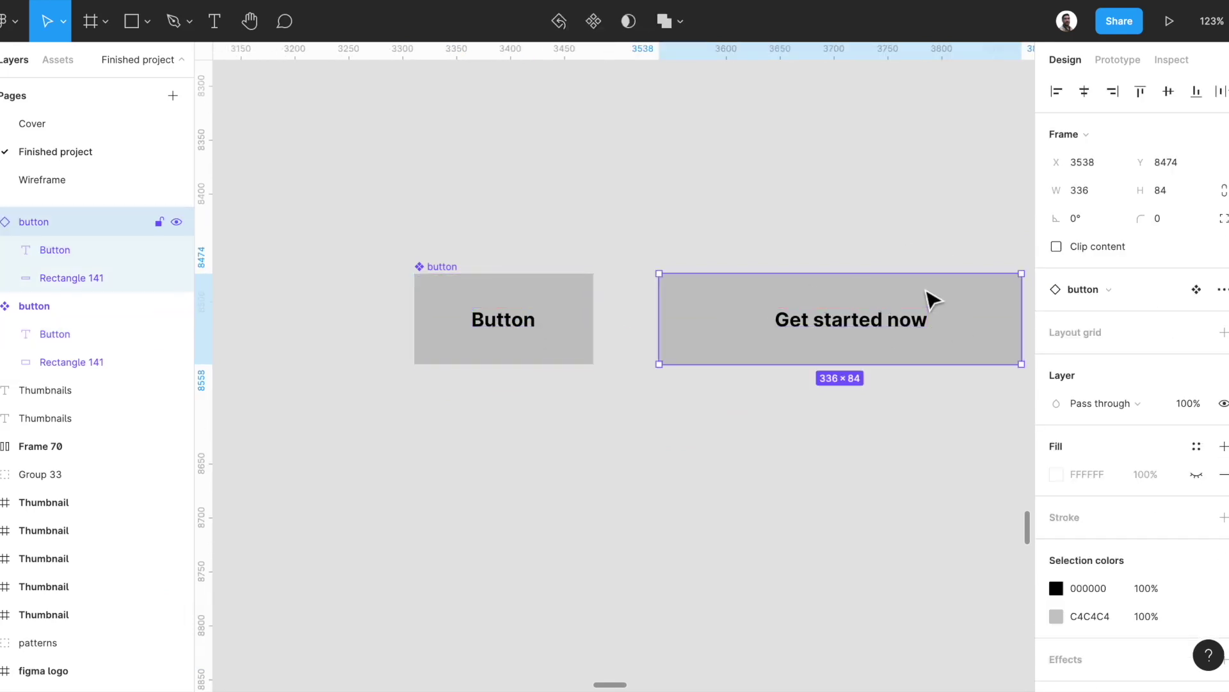
Narrow the "Get started now" instance from its right edge and check the label's side spacing
drag(1022, 300, 933, 308)
click(866, 318)
key(alt)
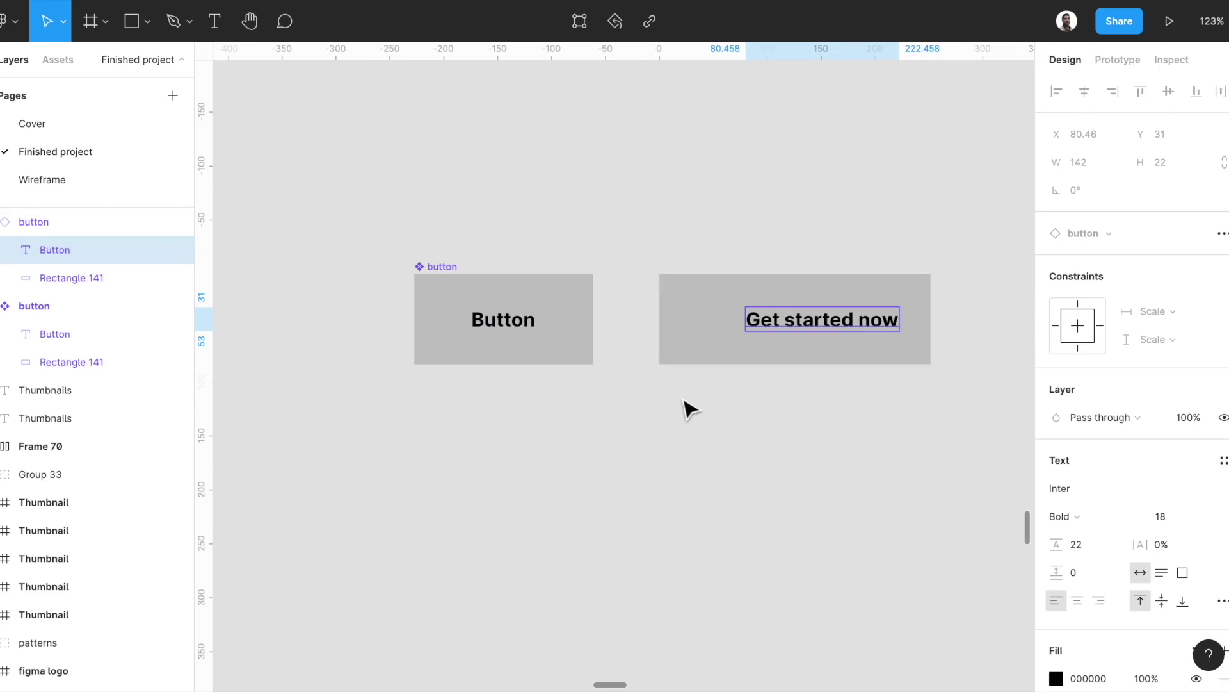
Add a new standalone text "Button" below the original button component
key(Return)
scroll(478, 426, down, 3)
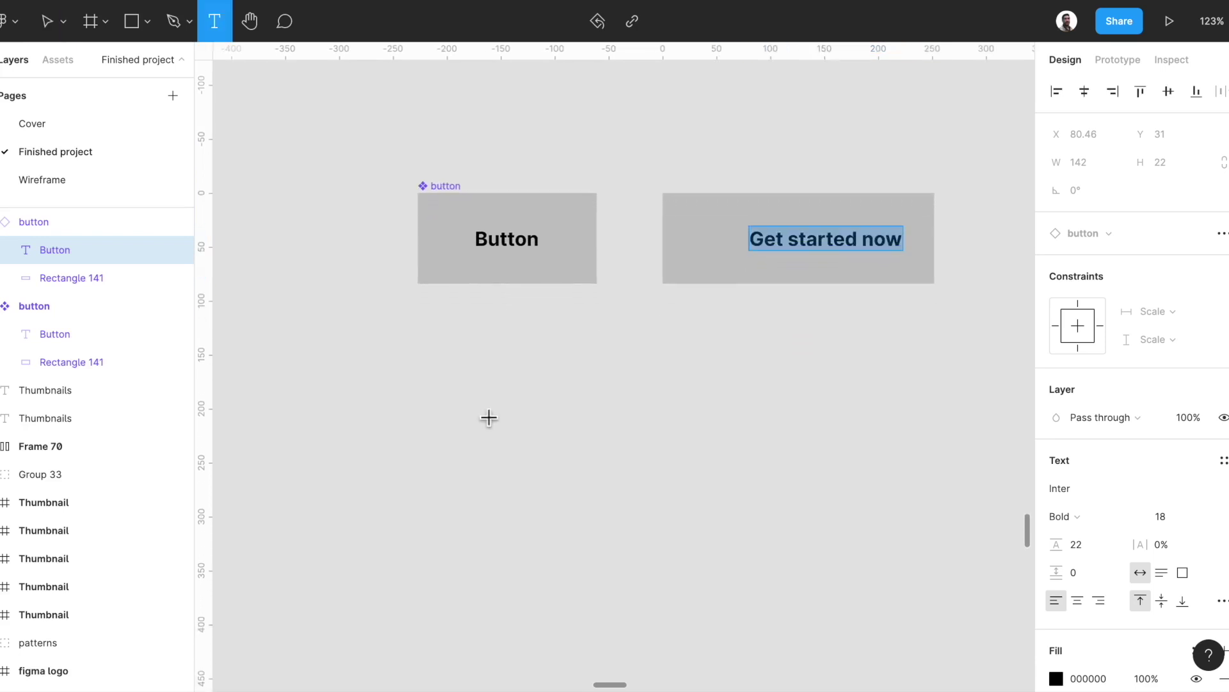
click(489, 410)
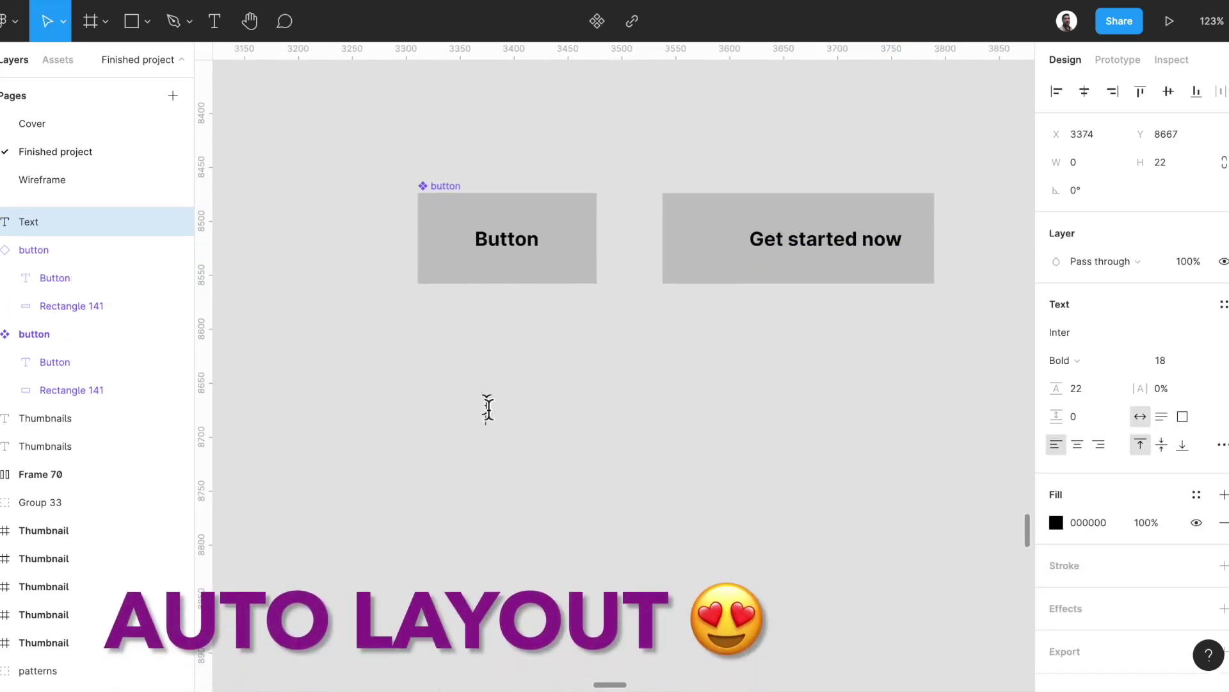
text(Button)
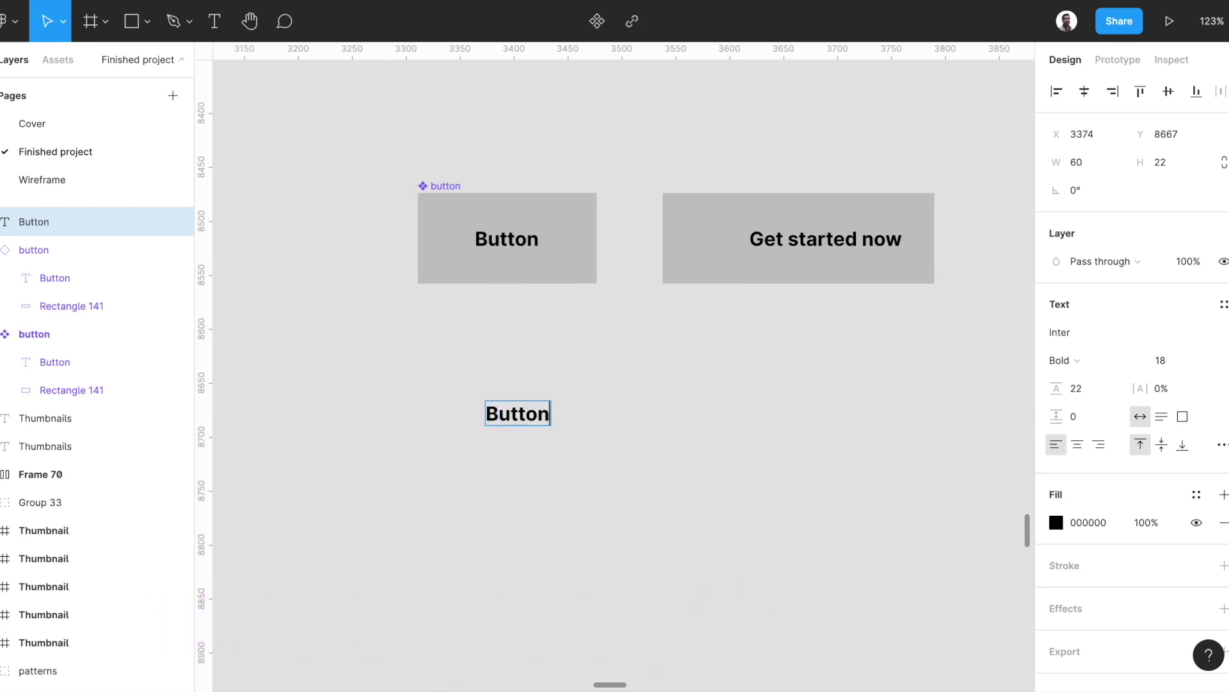
key(Escape)
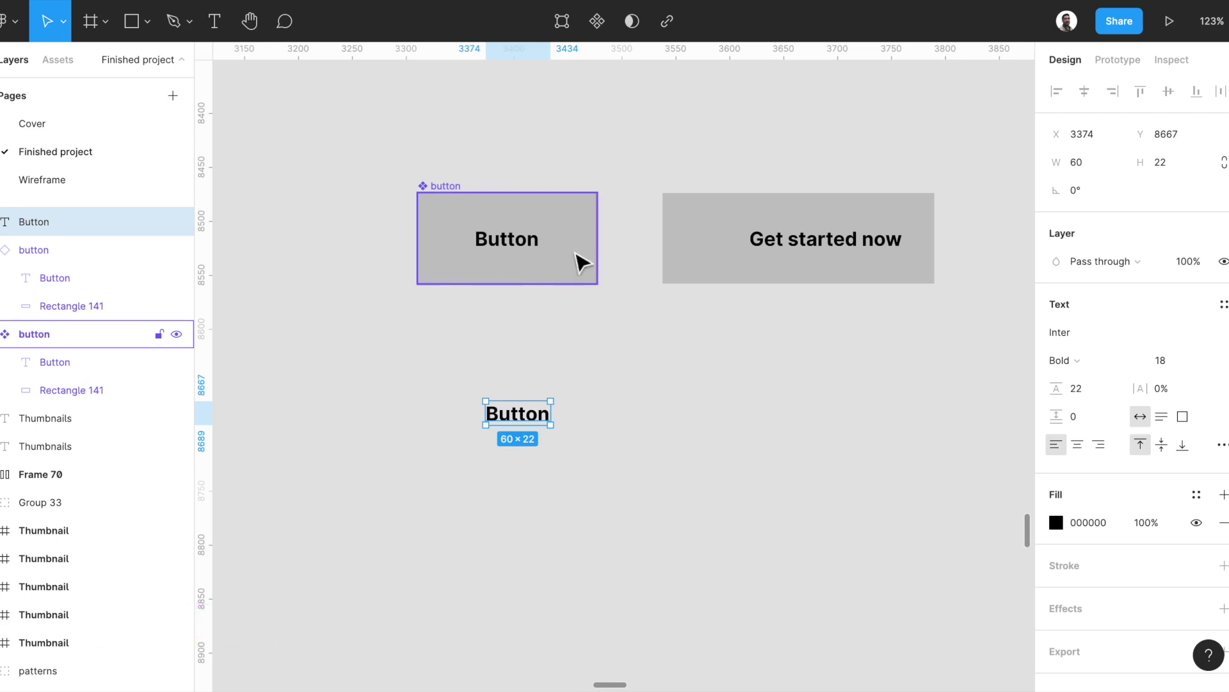
Apply horizontal auto layout to the new "Button" text and set the padding to 10
scroll(535, 521, up, 5)
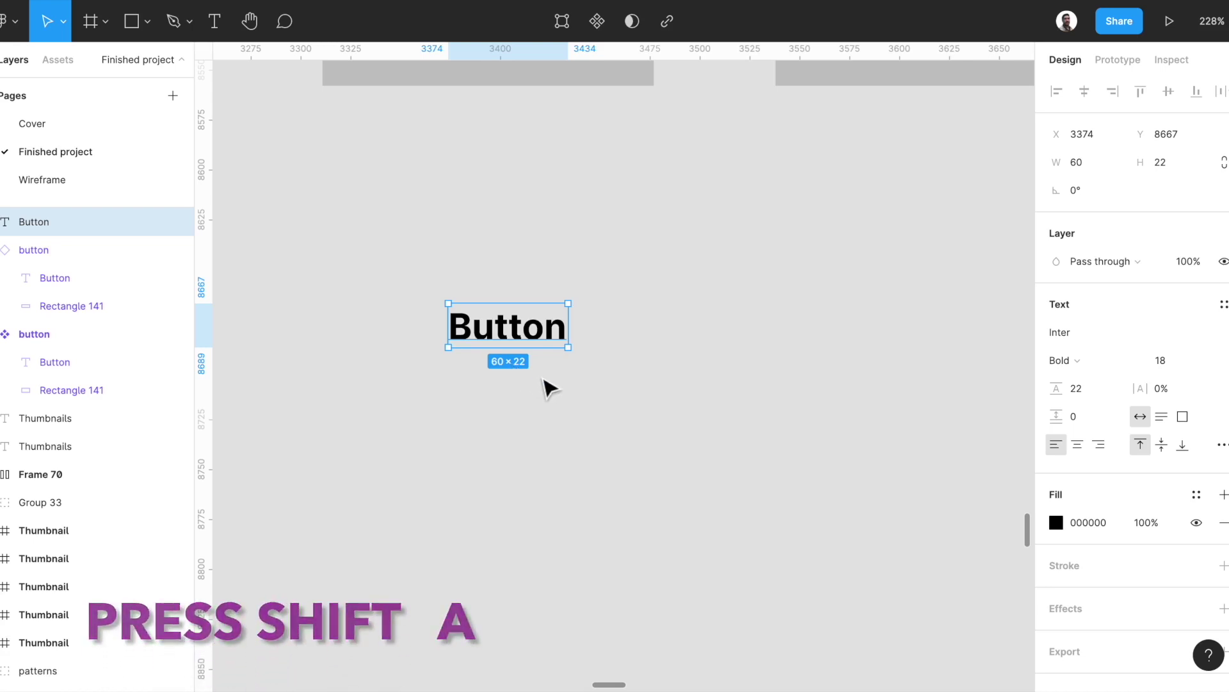
key(shift+a)
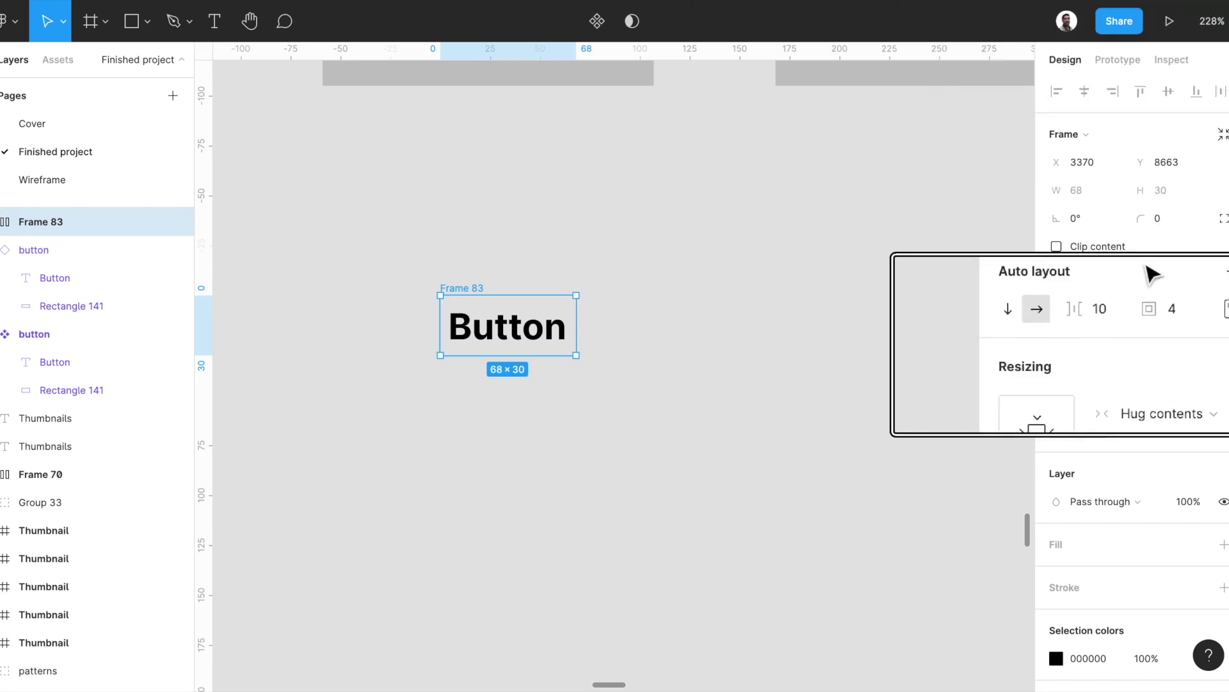
click(1036, 307)
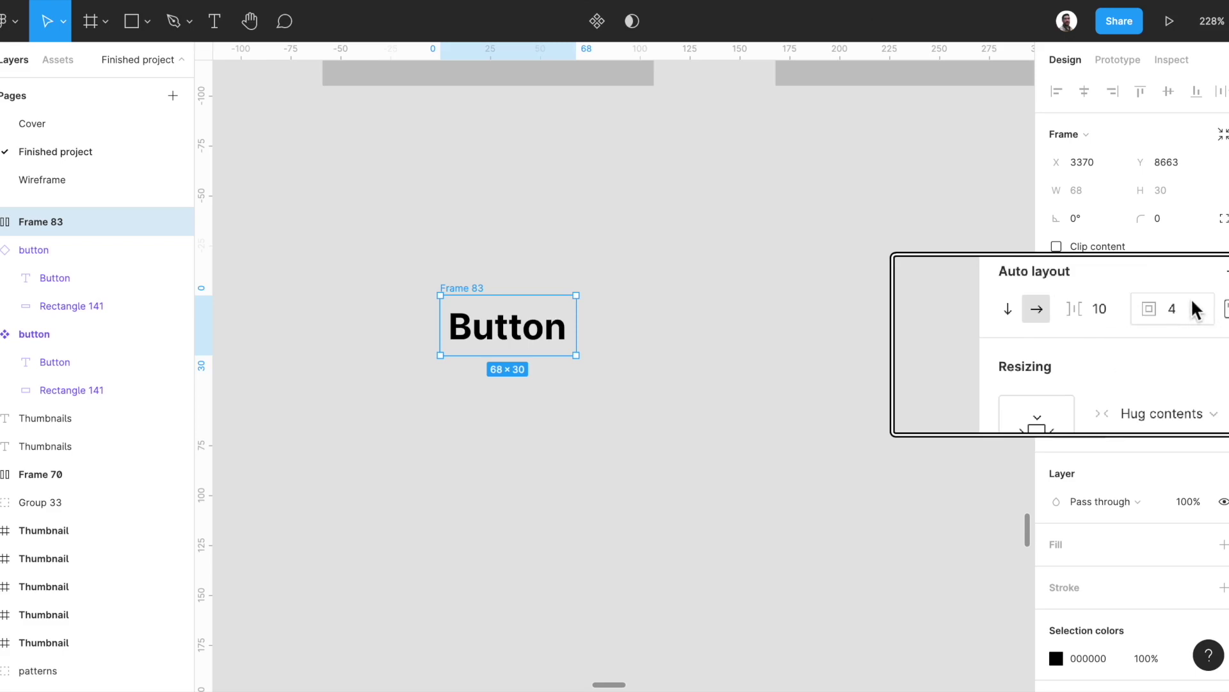
click(1221, 318)
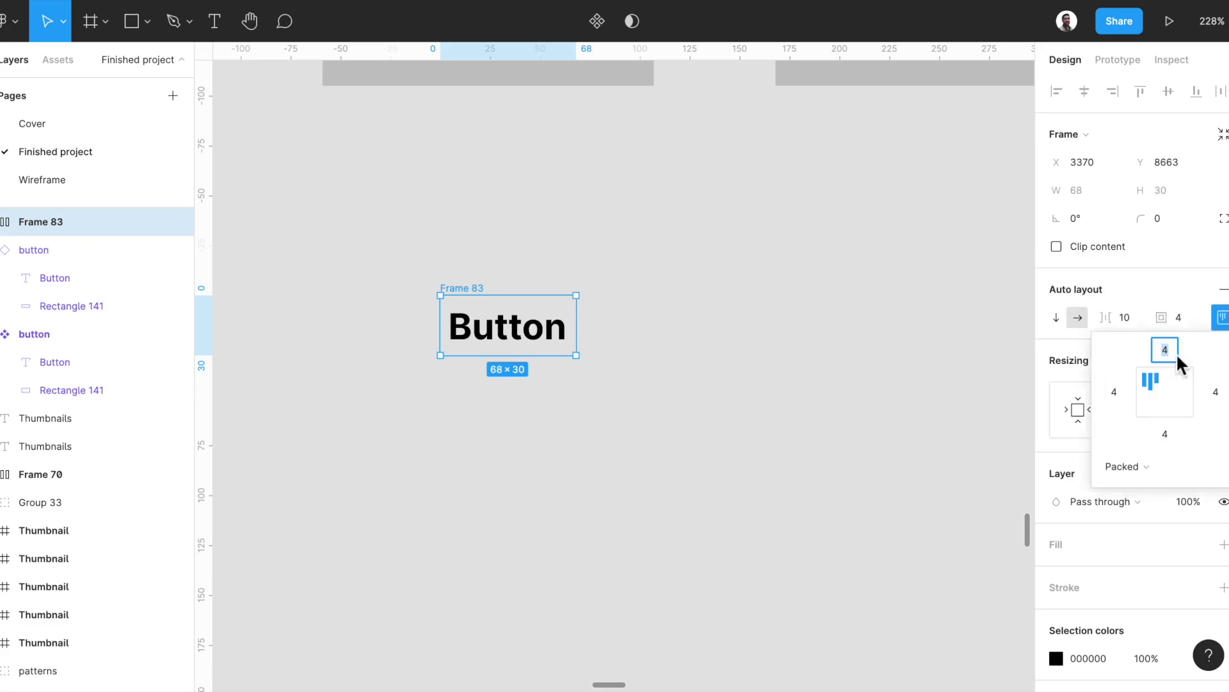
click(1194, 330)
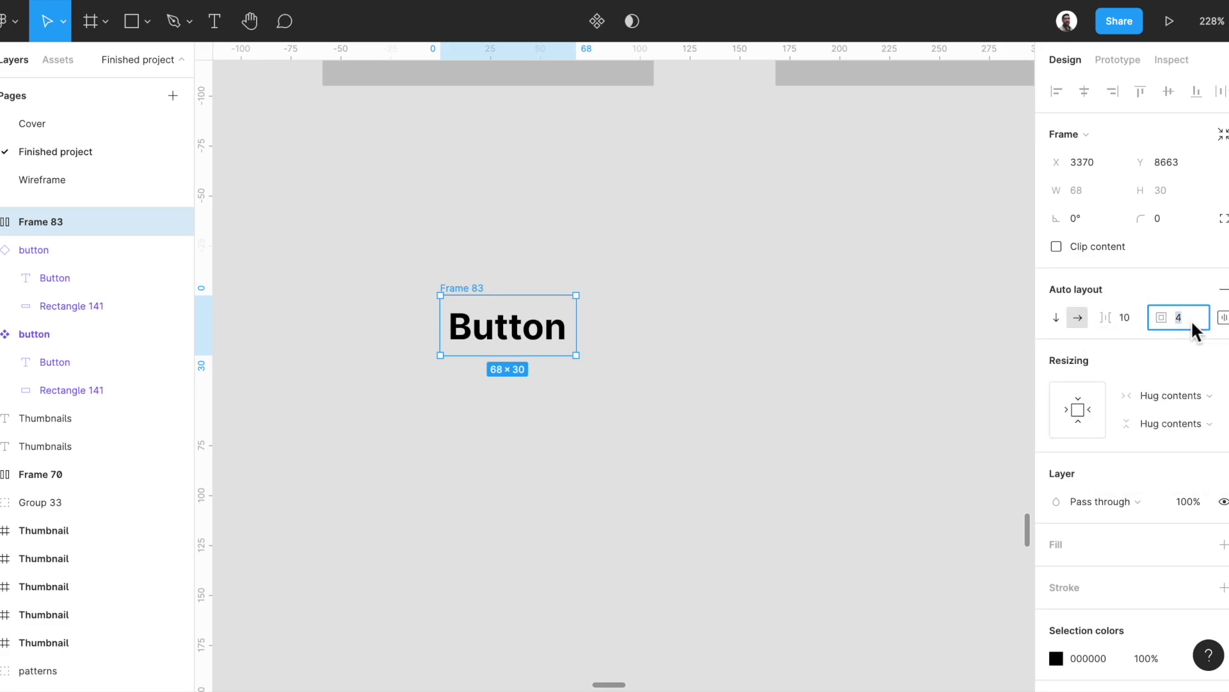
text(10)
key(Return)
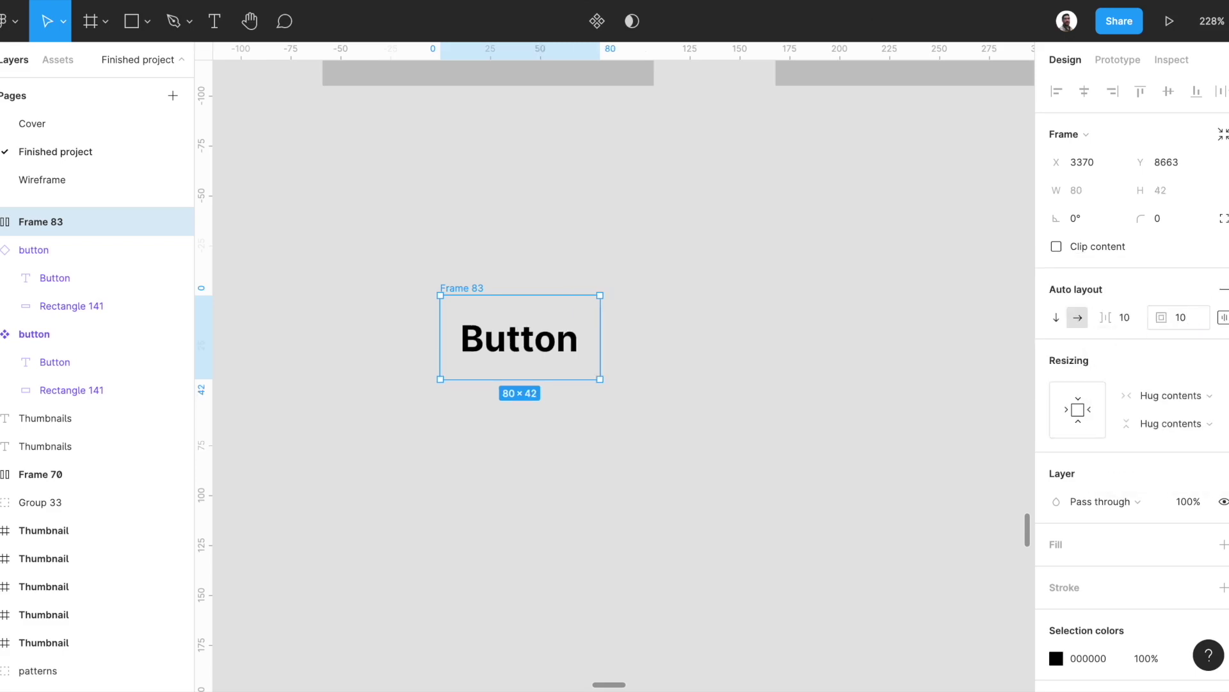
Add a white FFFFFF fill to the auto layout frame and set its corner radius to 6
click(1223, 543)
click(1175, 224)
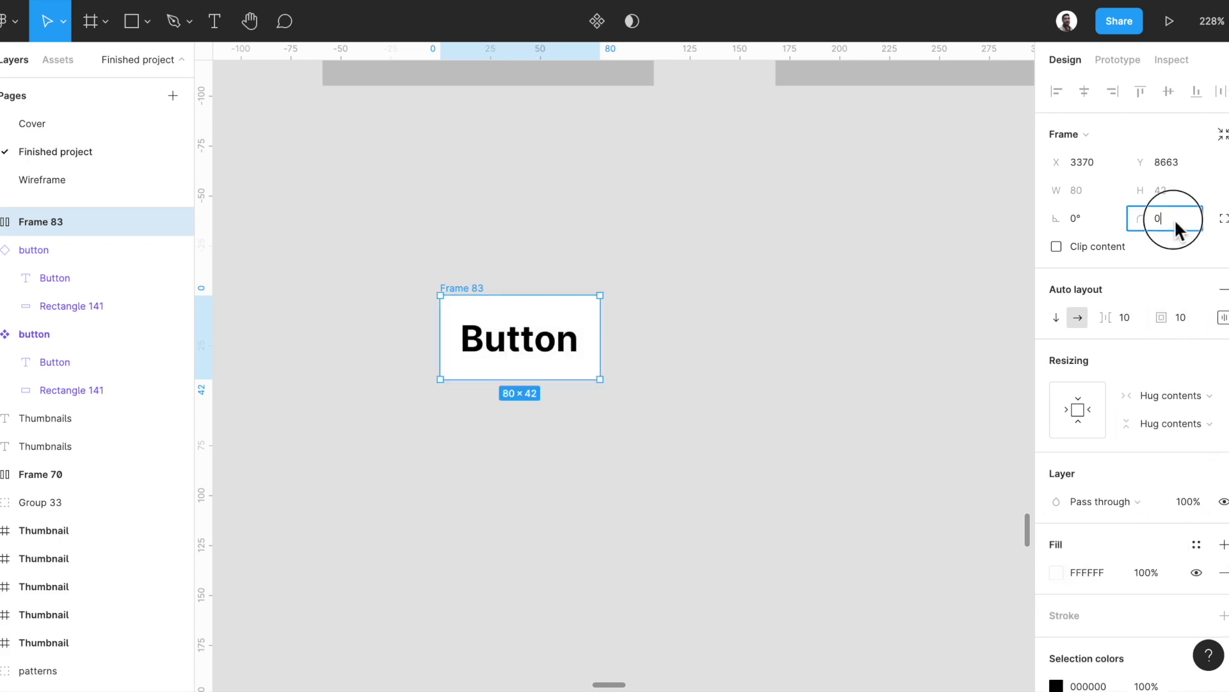
text(3)
key(Return)
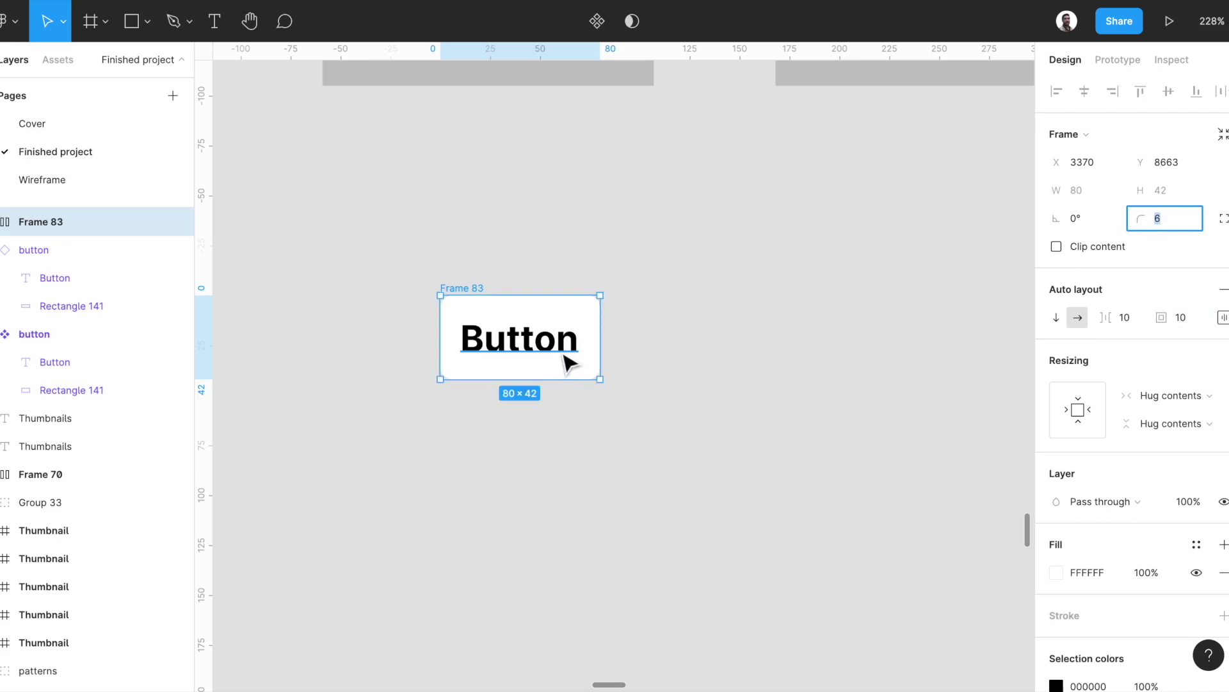
Convert the auto layout button frame into a component
click(597, 21)
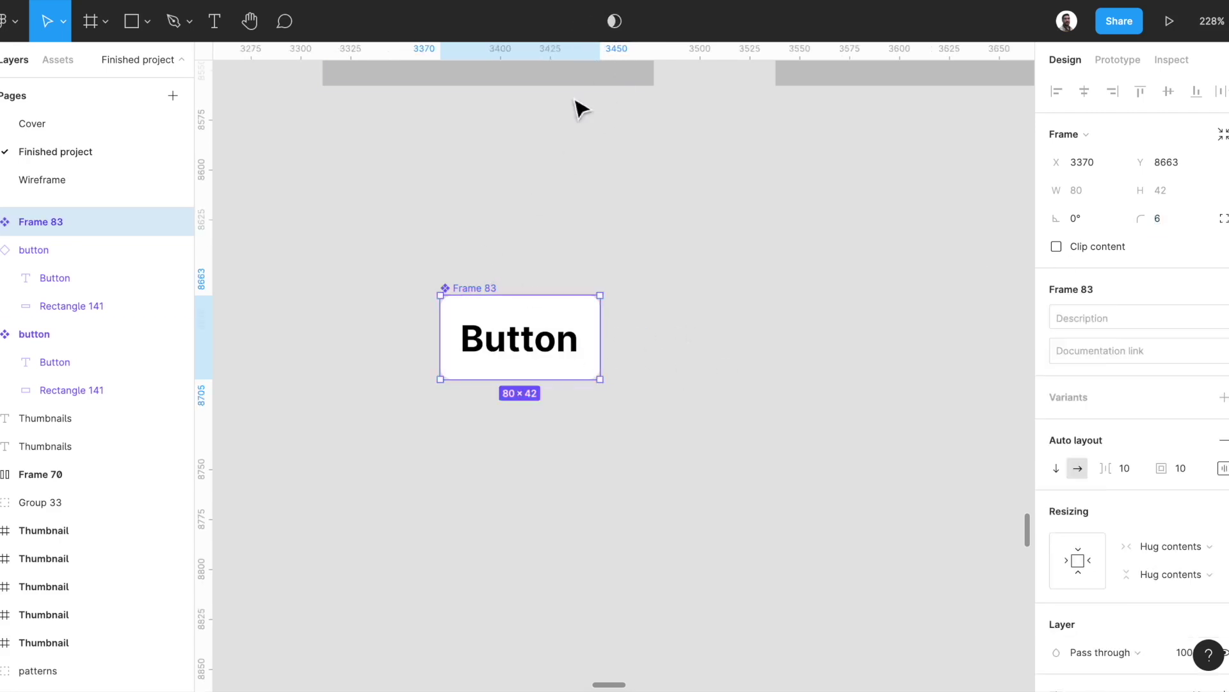
Rename the auto layout button component as "button with auto layout"
key(ctrl+r)
text(butt)
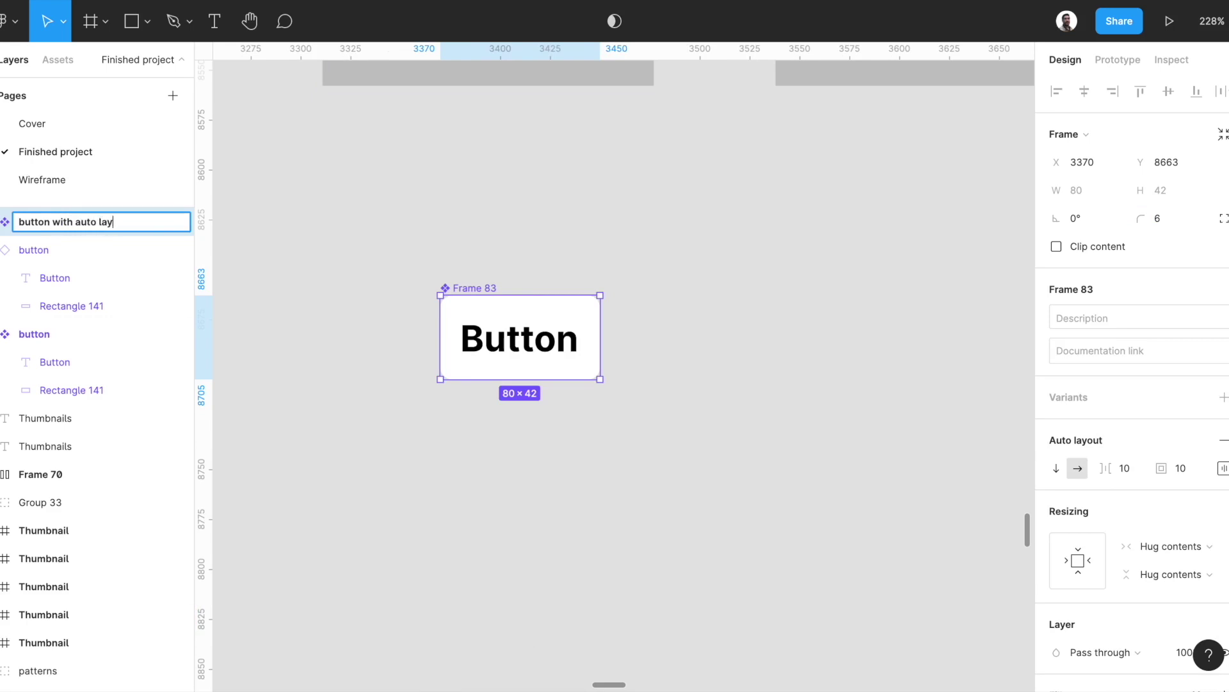
key(Return)
Duplicate the auto layout button as an instance beside the main component and change its label to "OK"
key(ctrl+d)
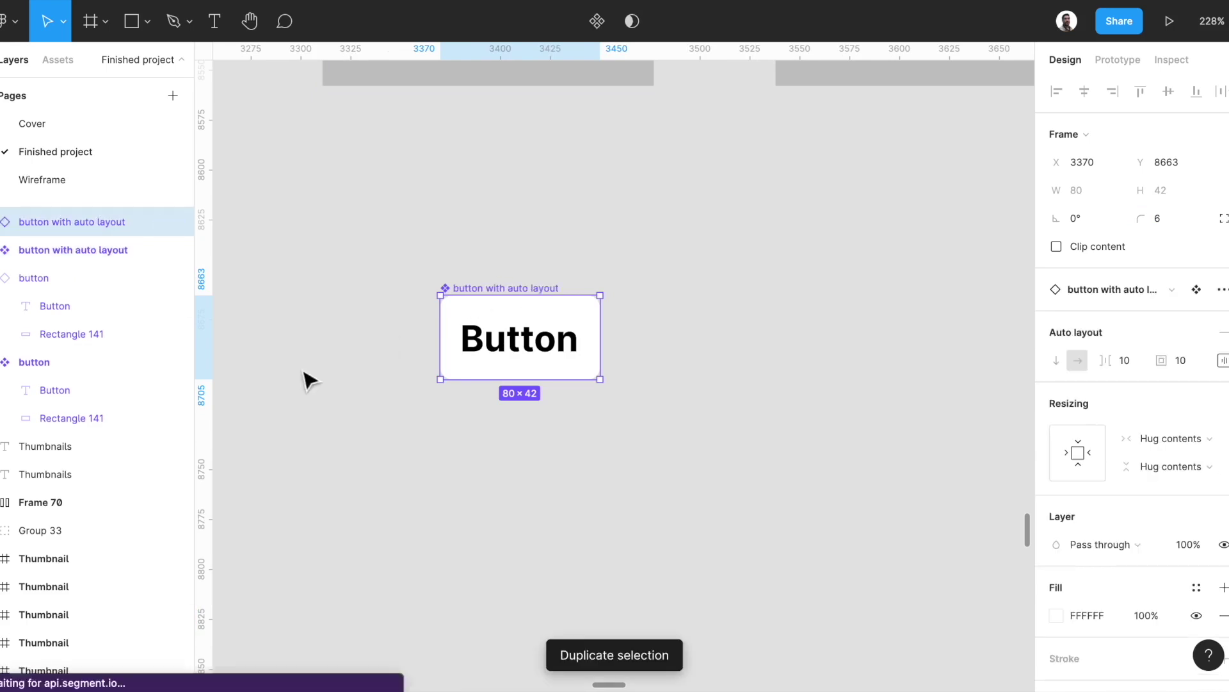
drag(496, 335, 749, 340)
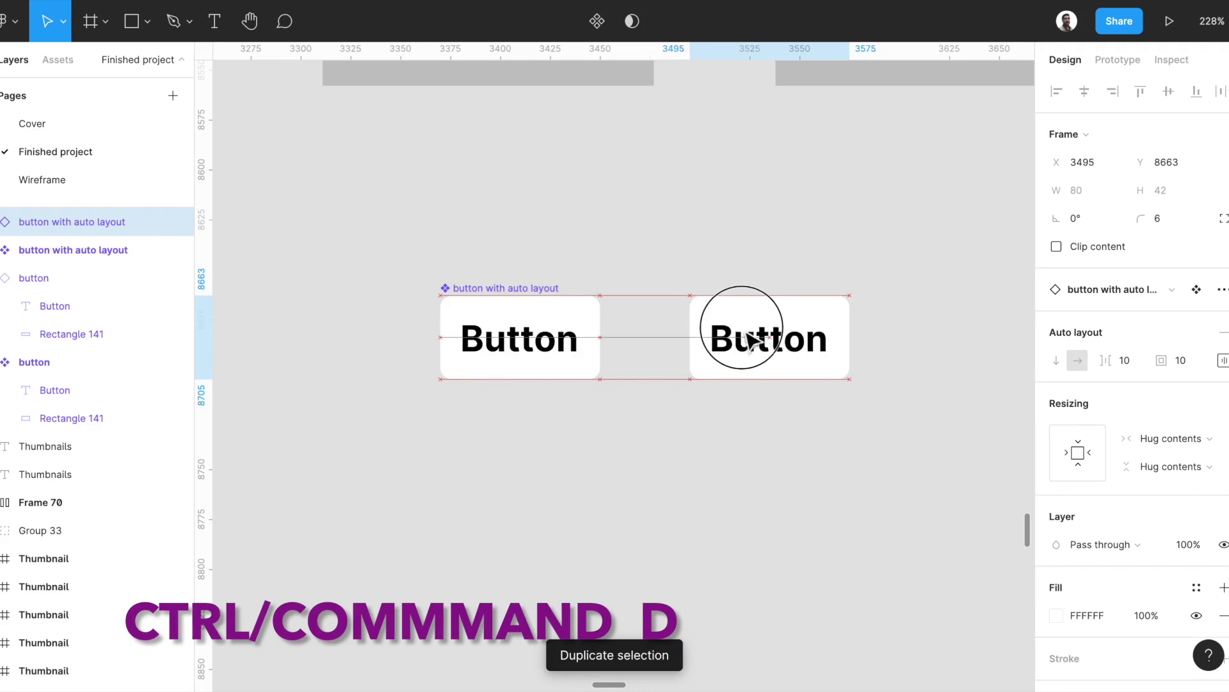
double_click(750, 341)
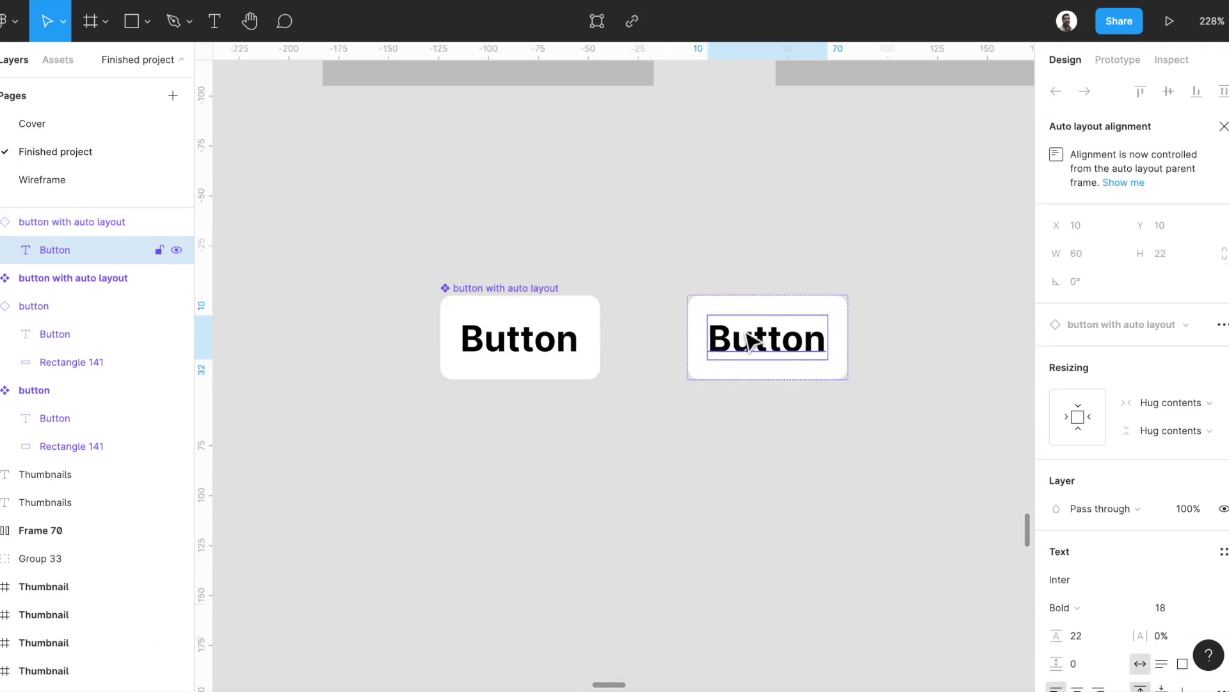
double_click(742, 328)
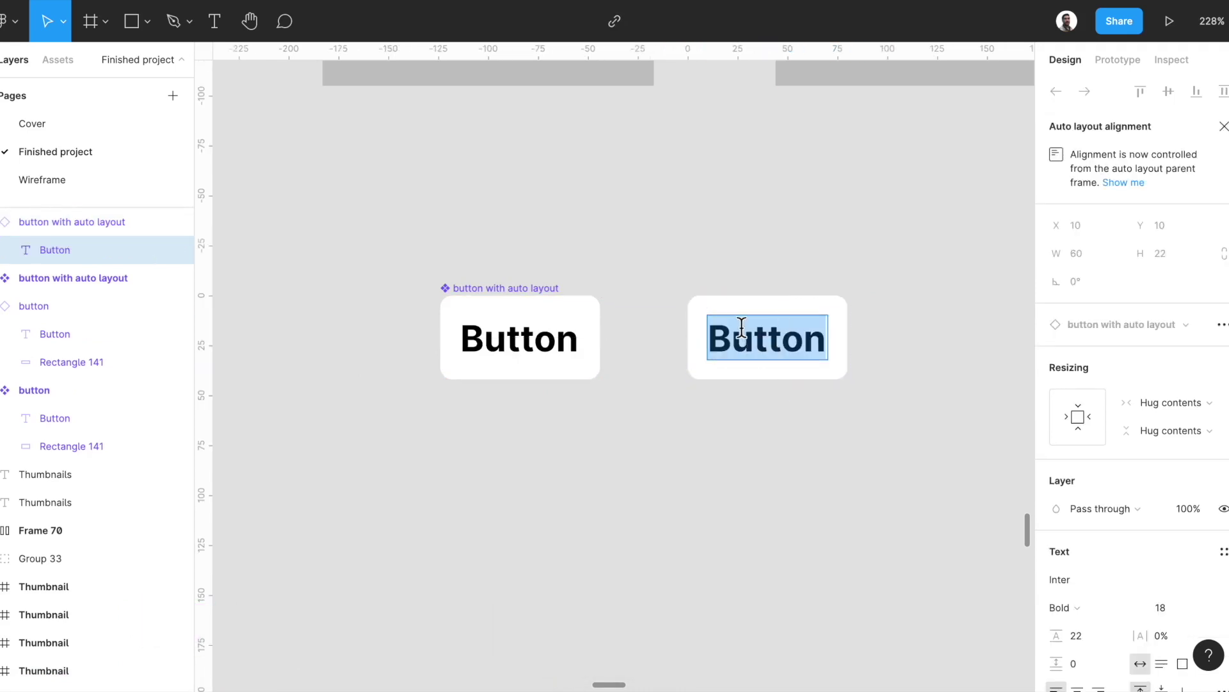
text(OK)
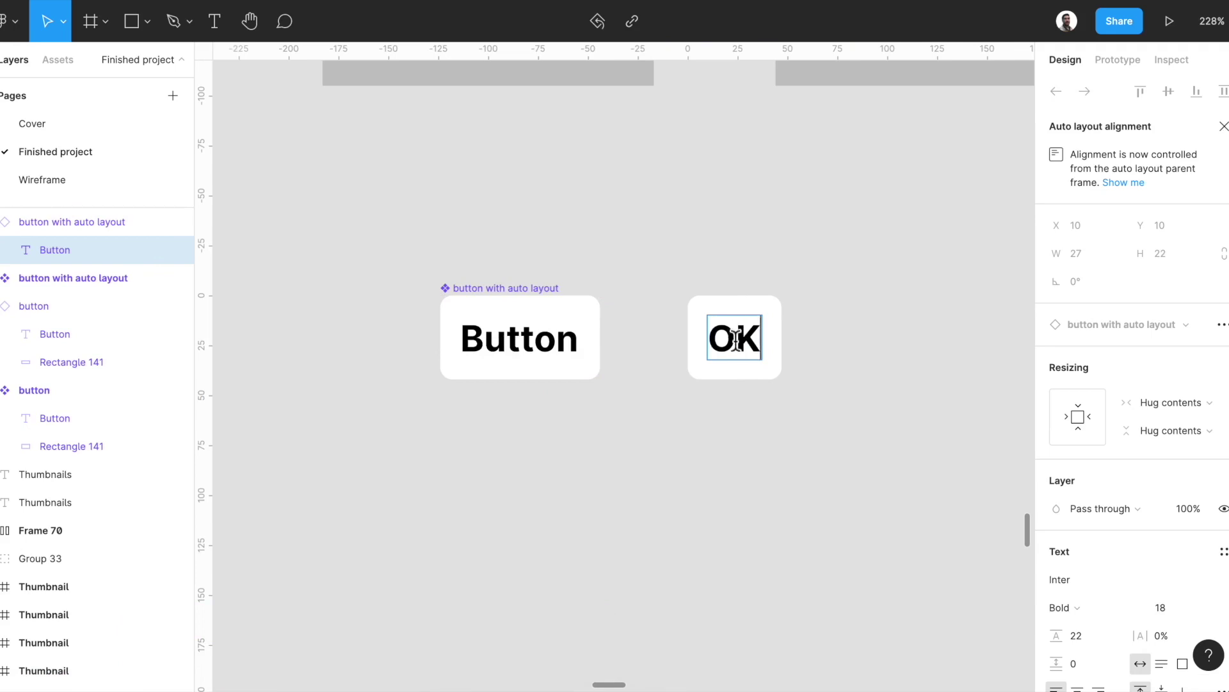
Place another instance of the auto layout button below the OK button and change its label to "Get Started now"
click(520, 336)
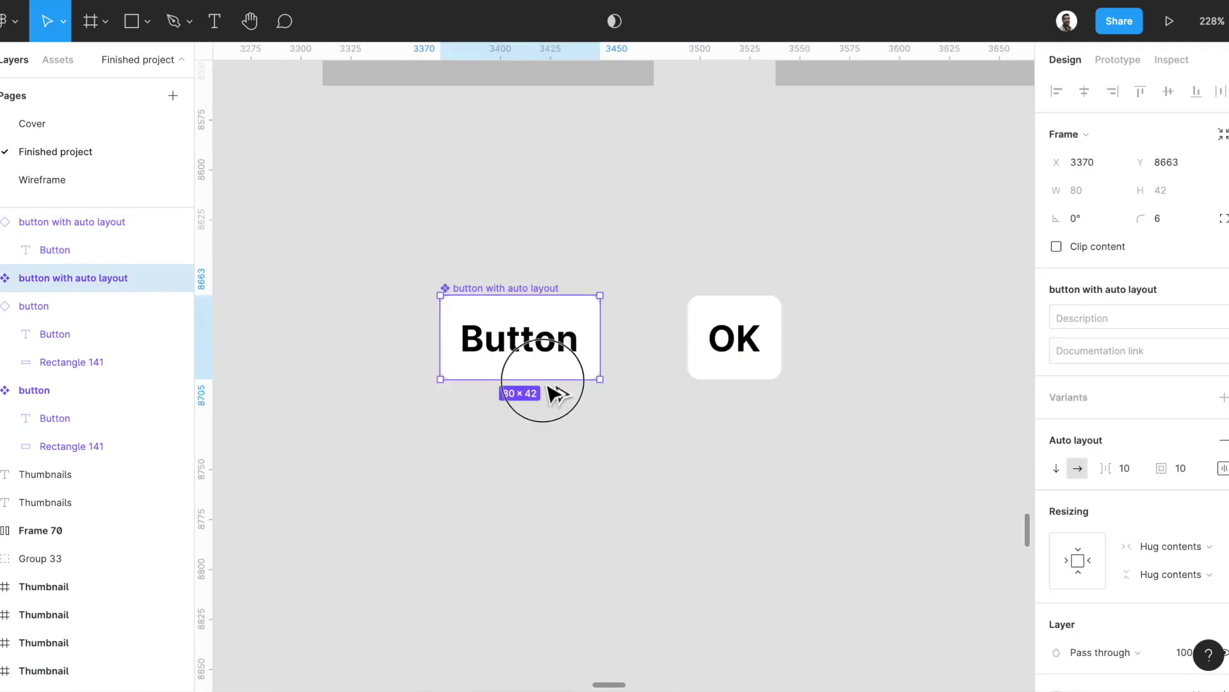
drag(545, 383, 782, 458)
double_click(759, 448)
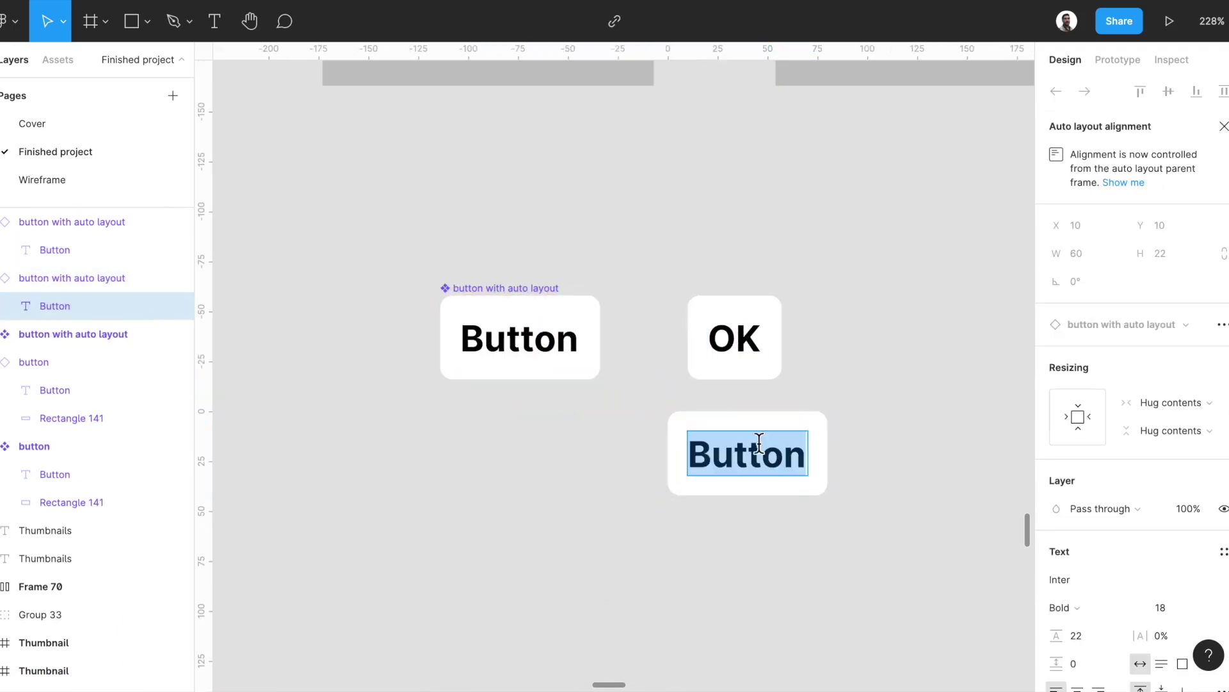
text(Get Started now)
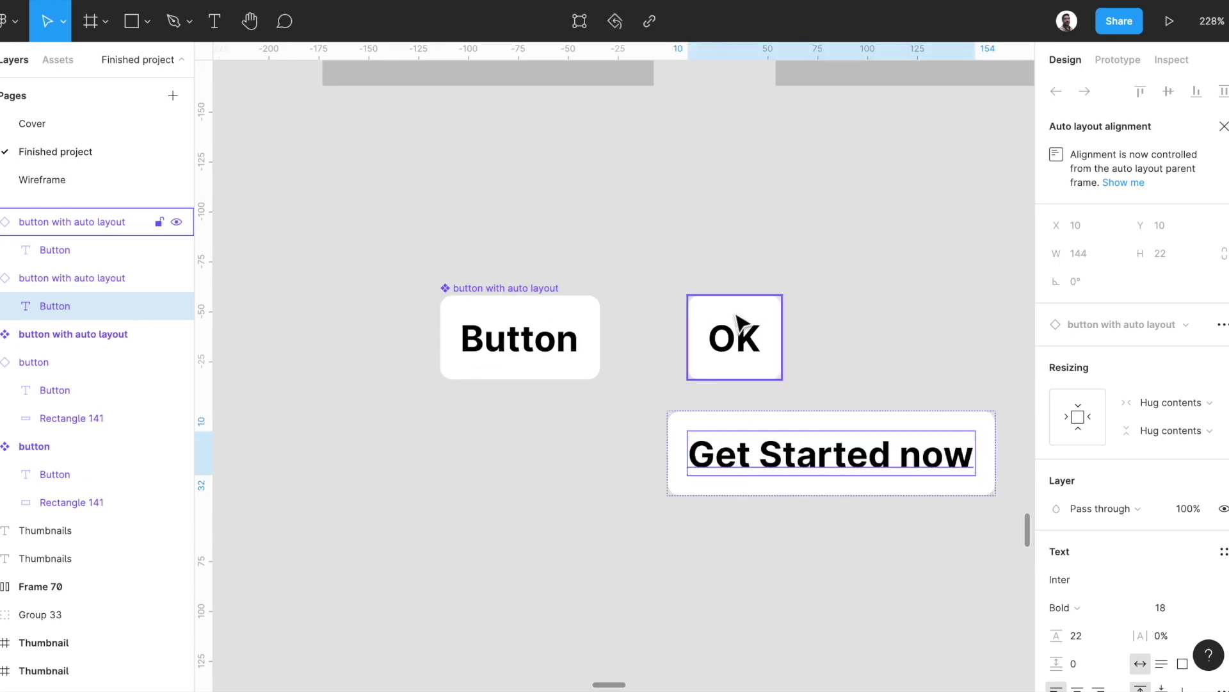
scroll(738, 324, down, 2)
scroll(738, 324, right, 3)
click(575, 506)
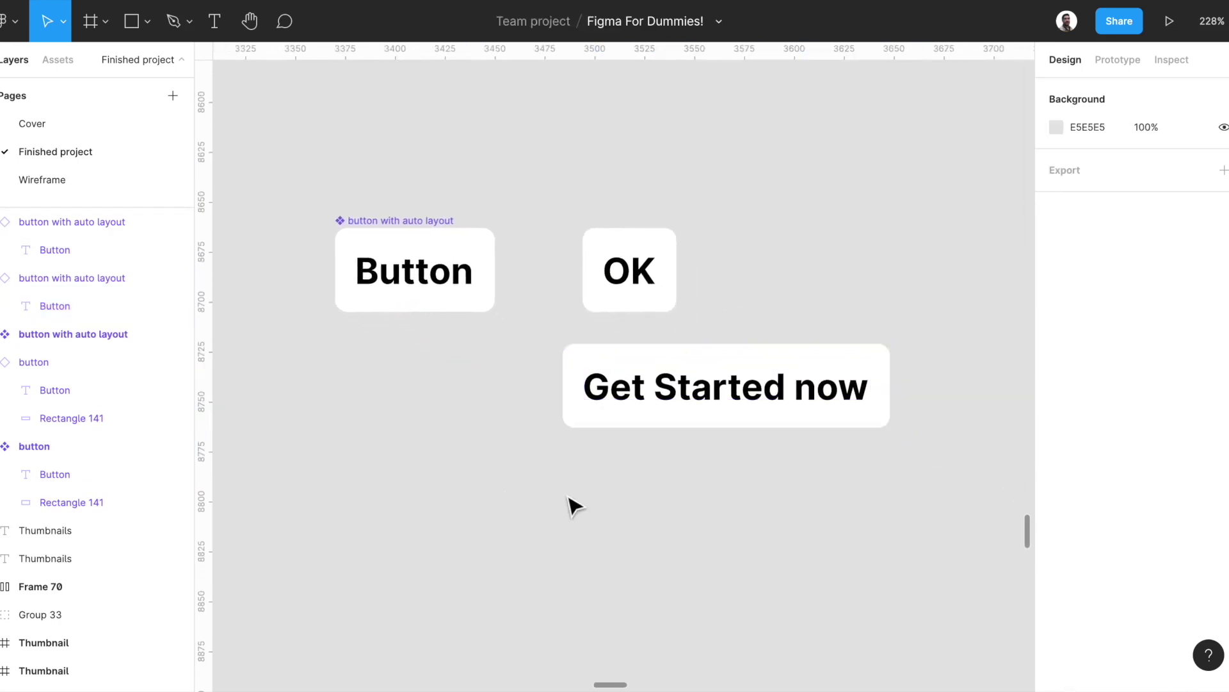
scroll(630, 496, down, 3)
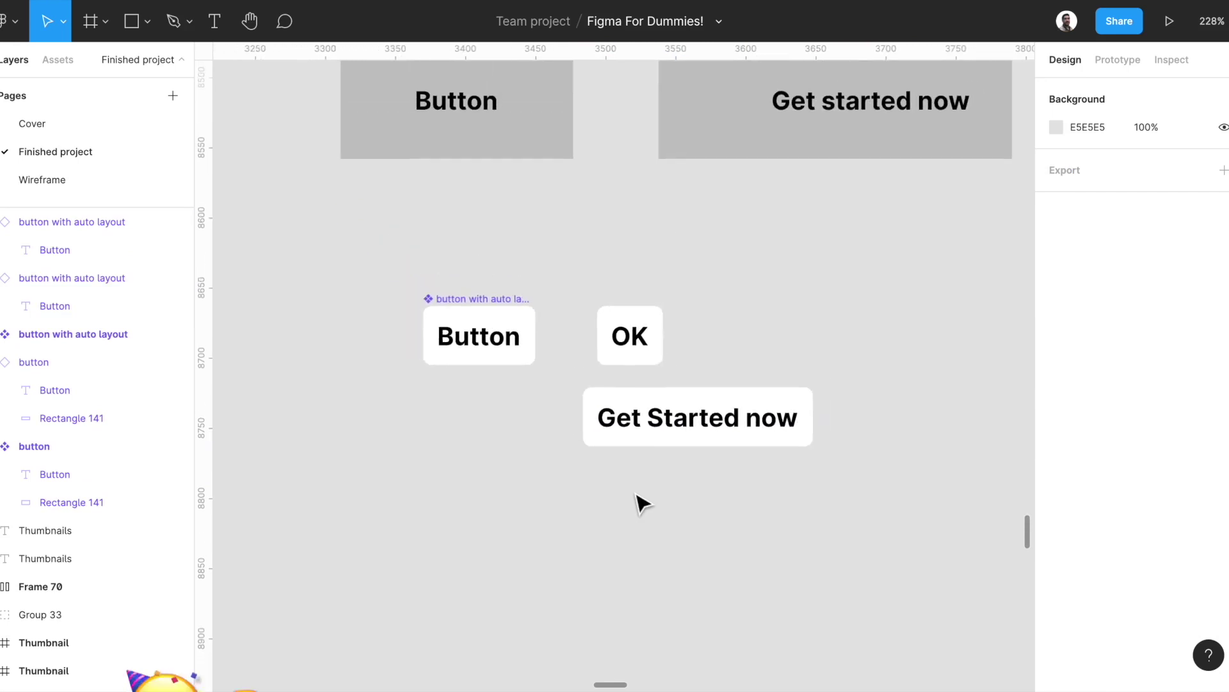
double_click(711, 438)
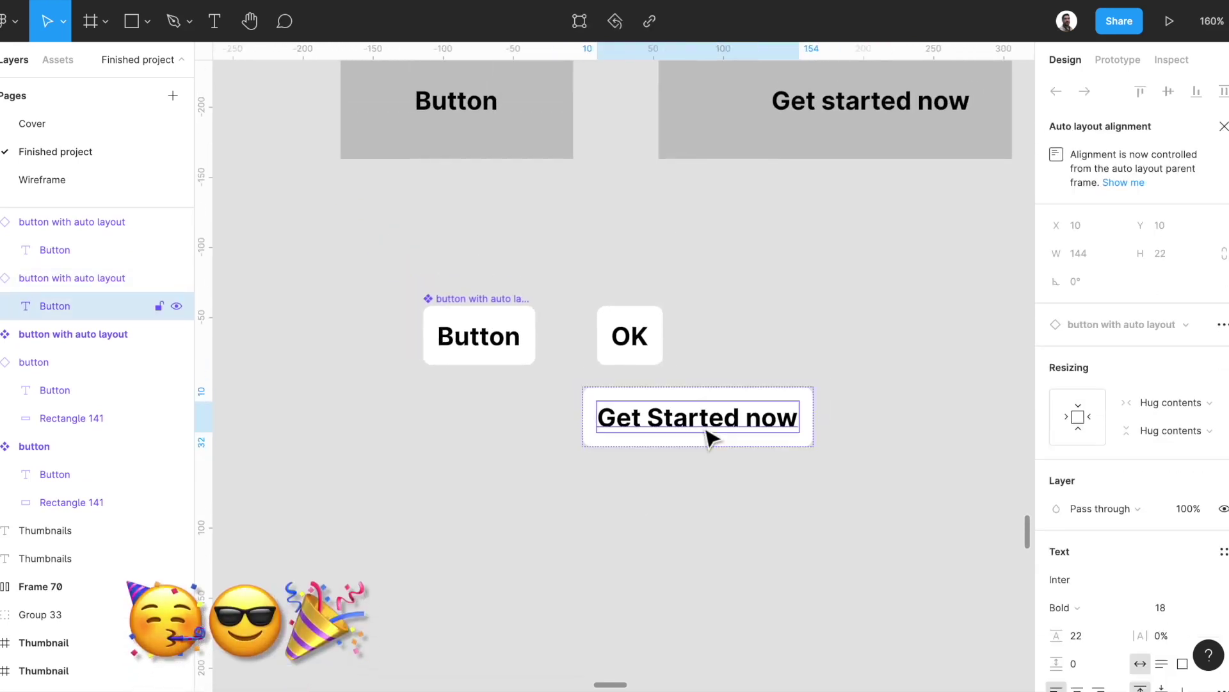
key(Escape)
Set the left and right padding of the main auto layout button component to 16
click(477, 314)
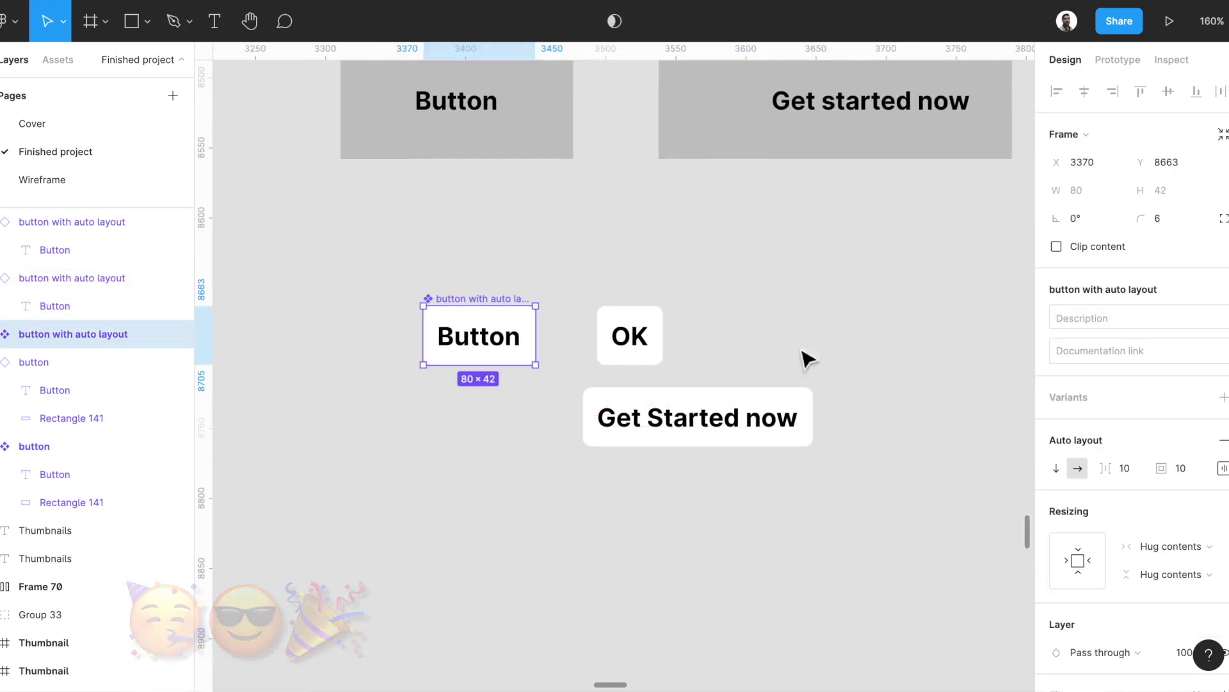
click(1221, 469)
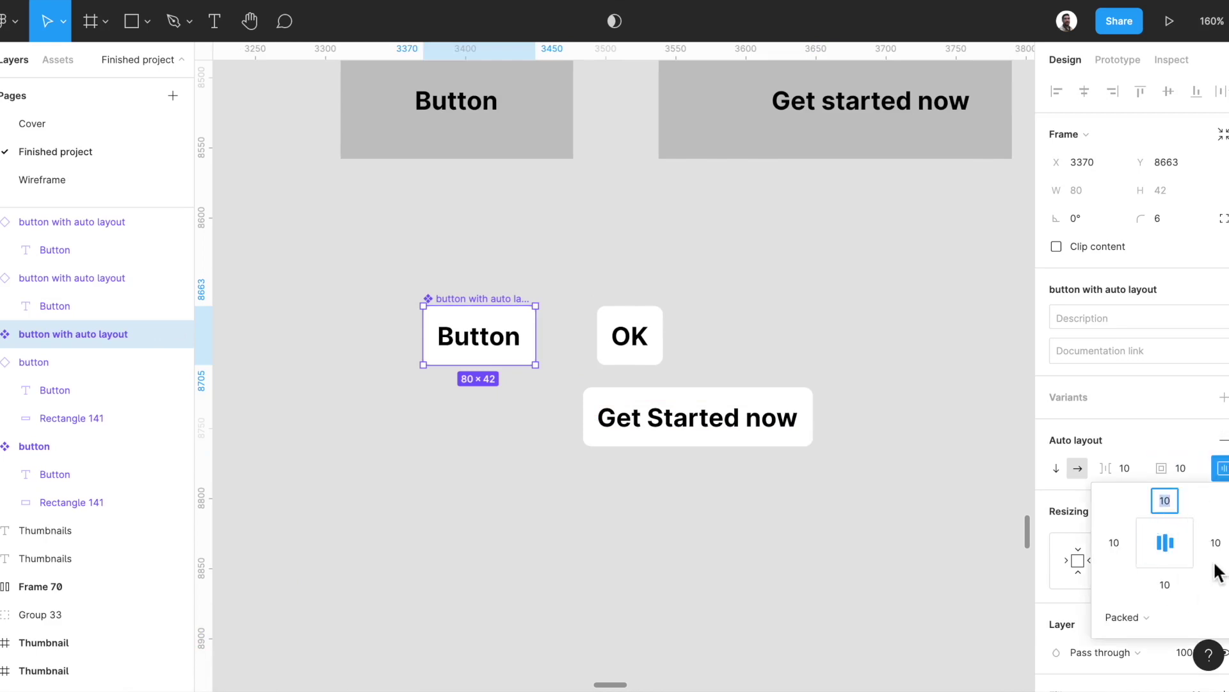
click(1221, 557)
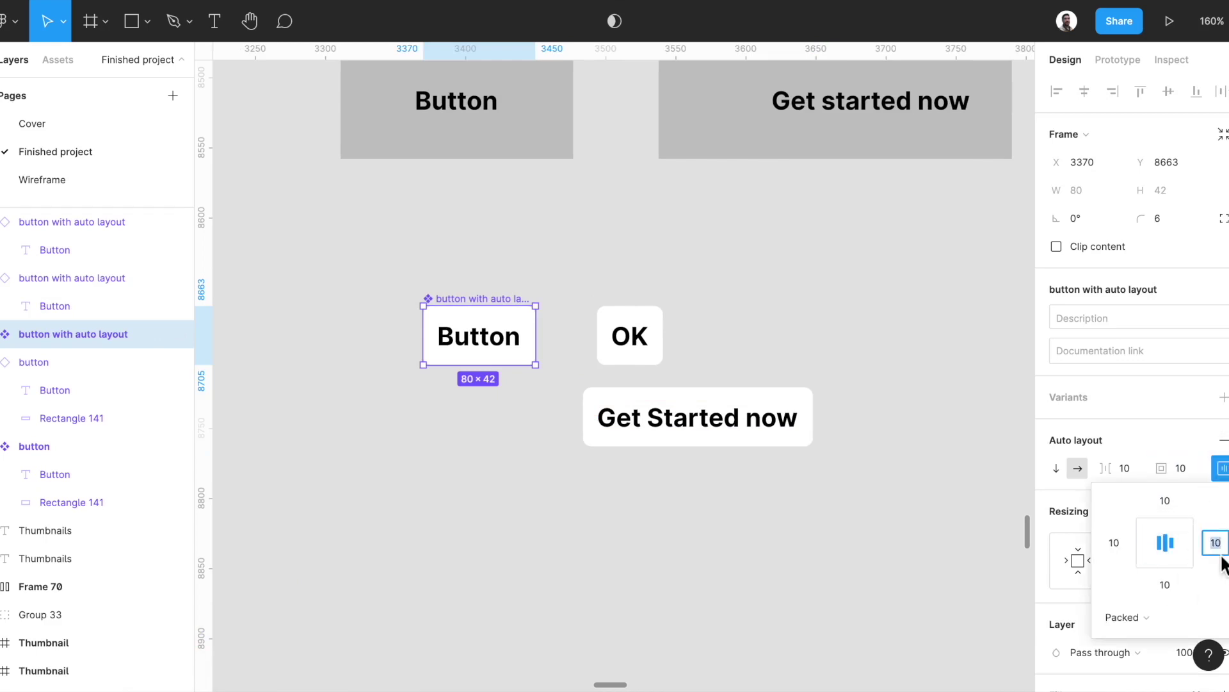
key(Return)
click(1114, 543)
key(Return)
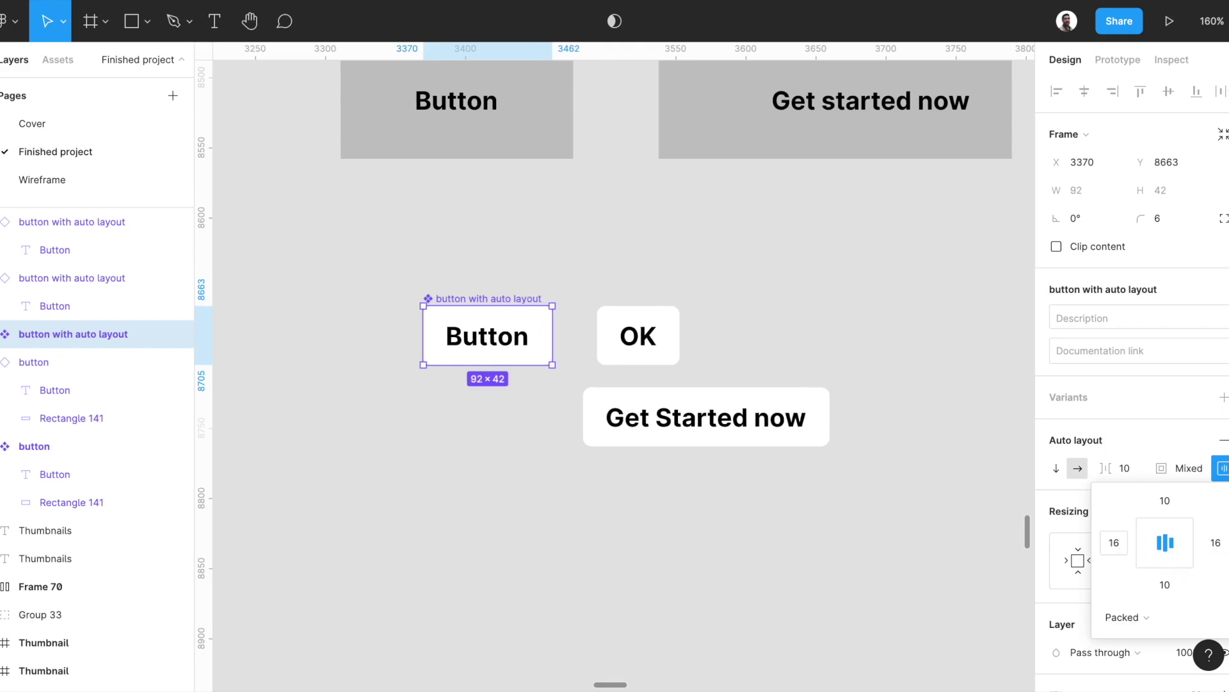
click(529, 520)
Apply auto layout to the text and Rectangle 141 together inside the original grey button component
scroll(529, 520, right, 2)
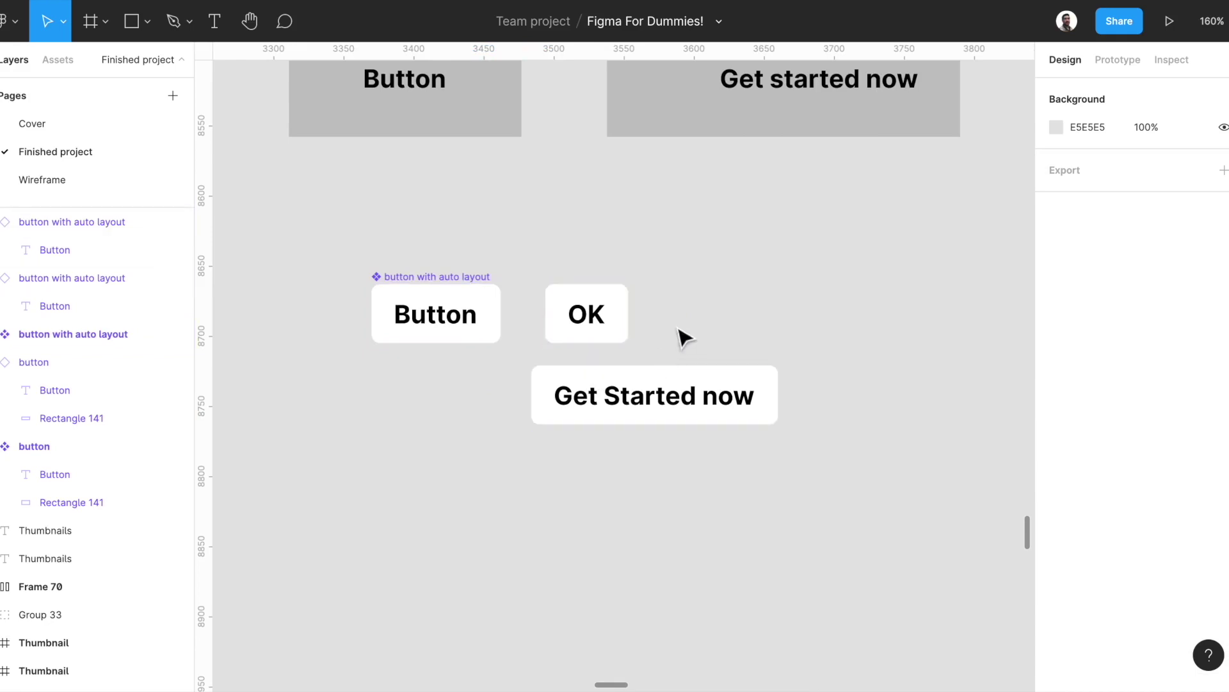
scroll(812, 308, down, 2)
click(507, 219)
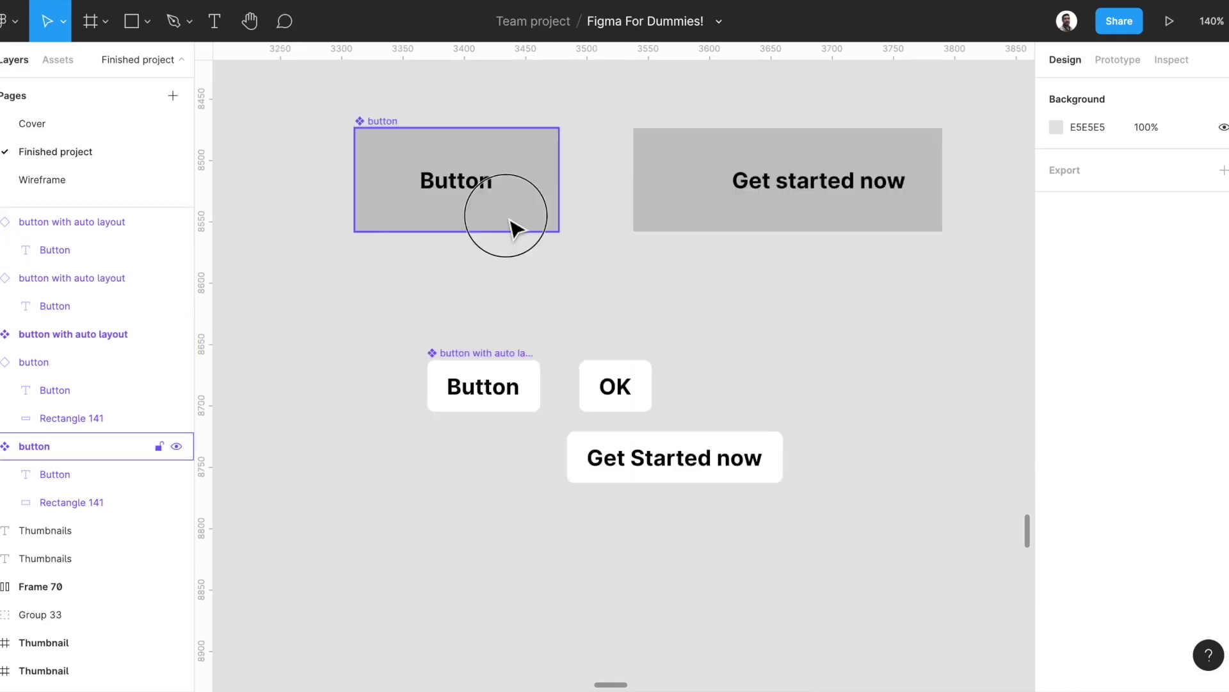
click(72, 481)
shift+click(68, 504)
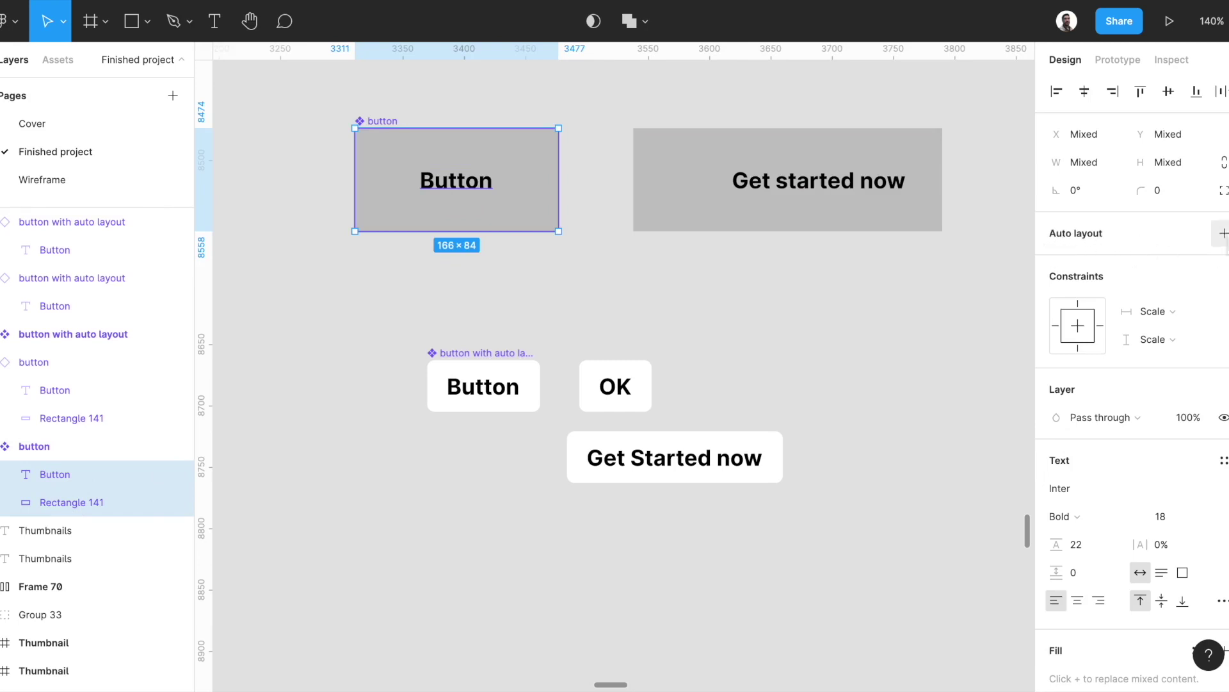
click(1223, 234)
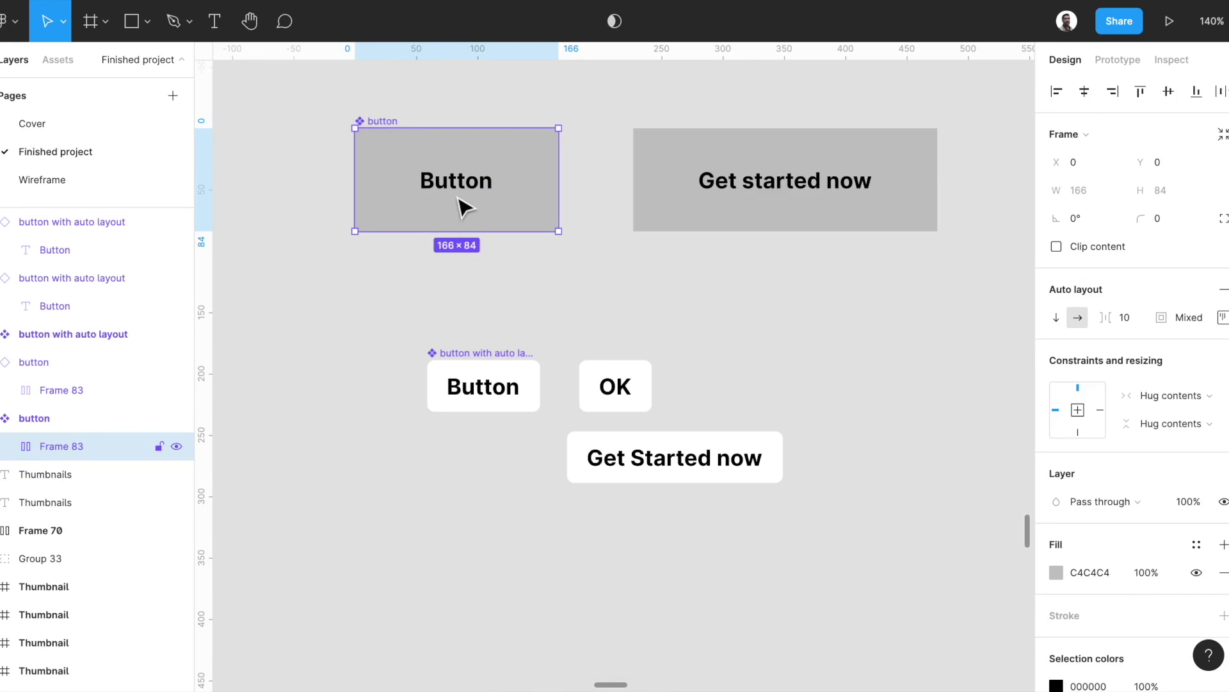
Check the layers inside the original button's new auto layout frame, and delete its "Get started now" instance
click(4, 447)
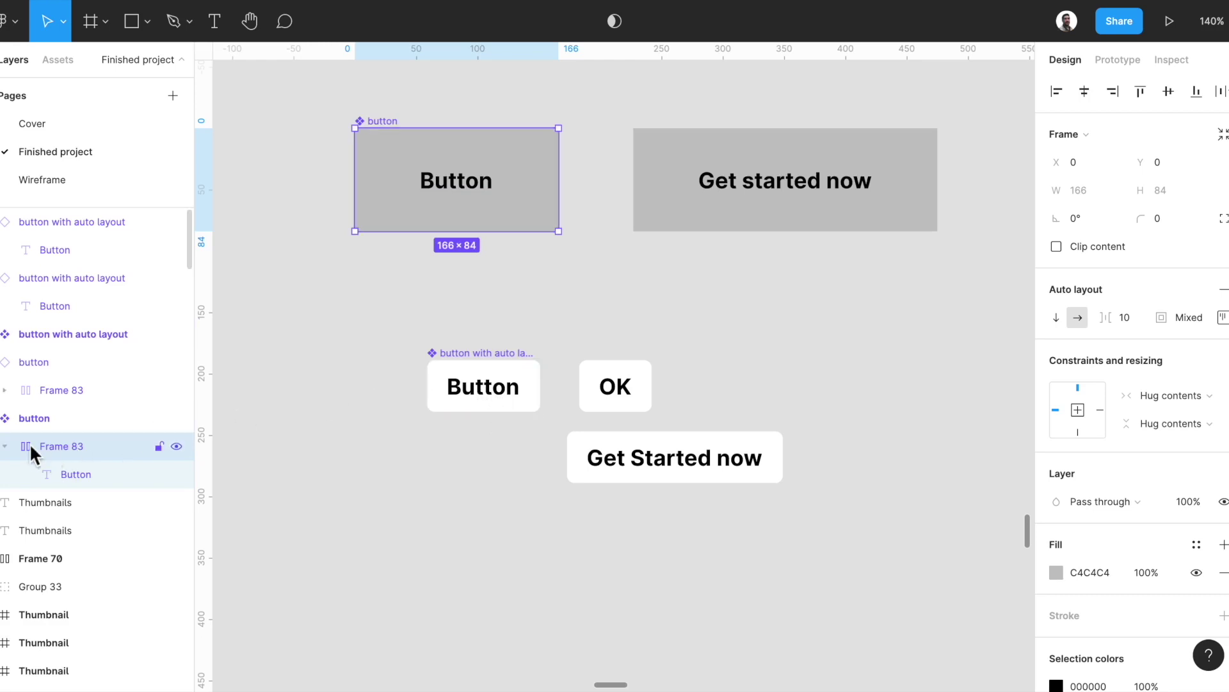
click(12, 447)
click(796, 186)
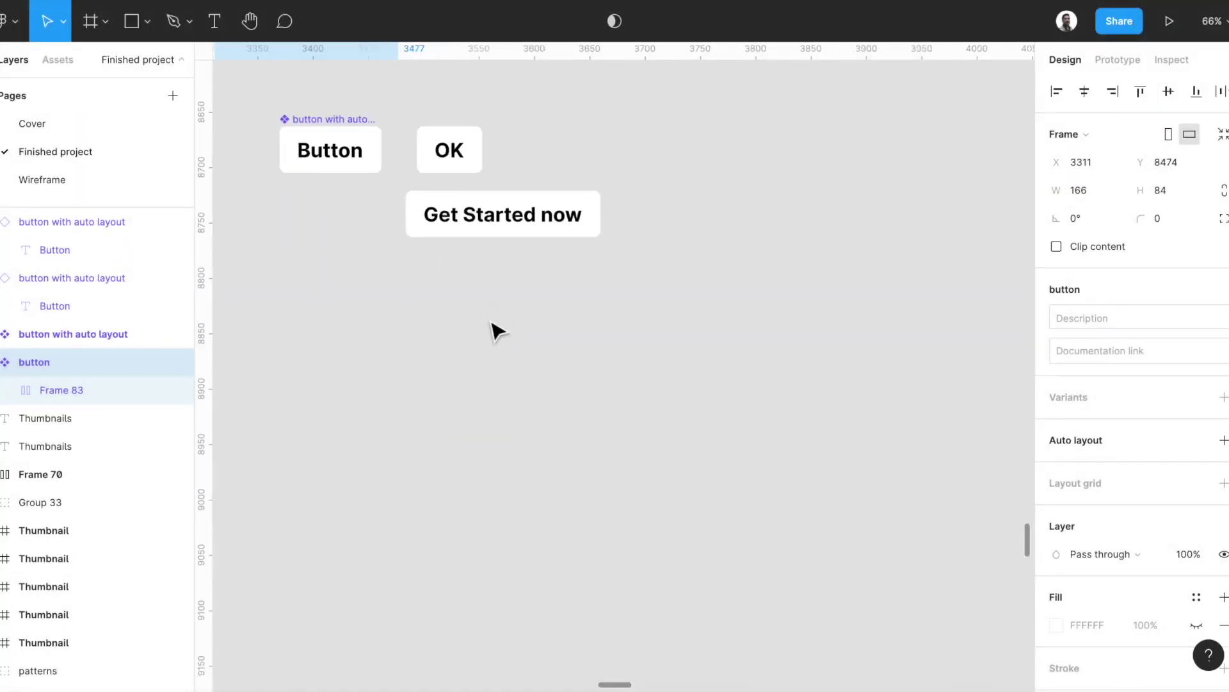
Copy the search icon and the "Artists, songs, or podcasts" text from the search bar onto the empty canvas beside it
scroll(494, 330, up, 4)
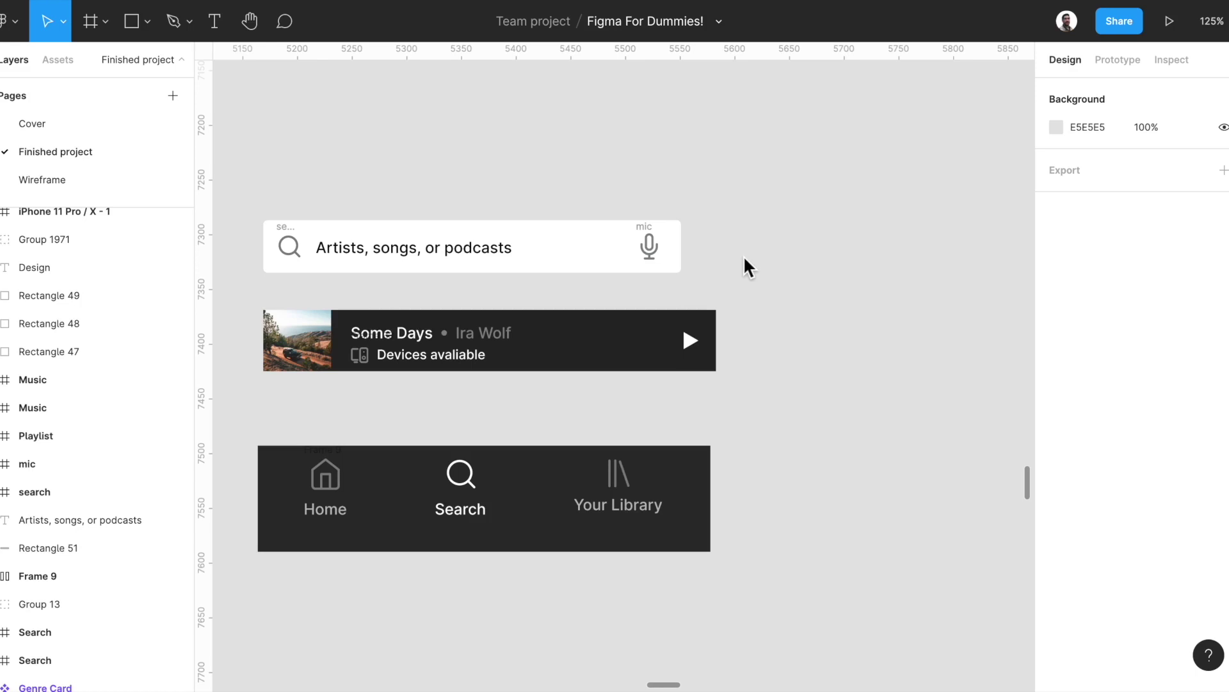
click(289, 243)
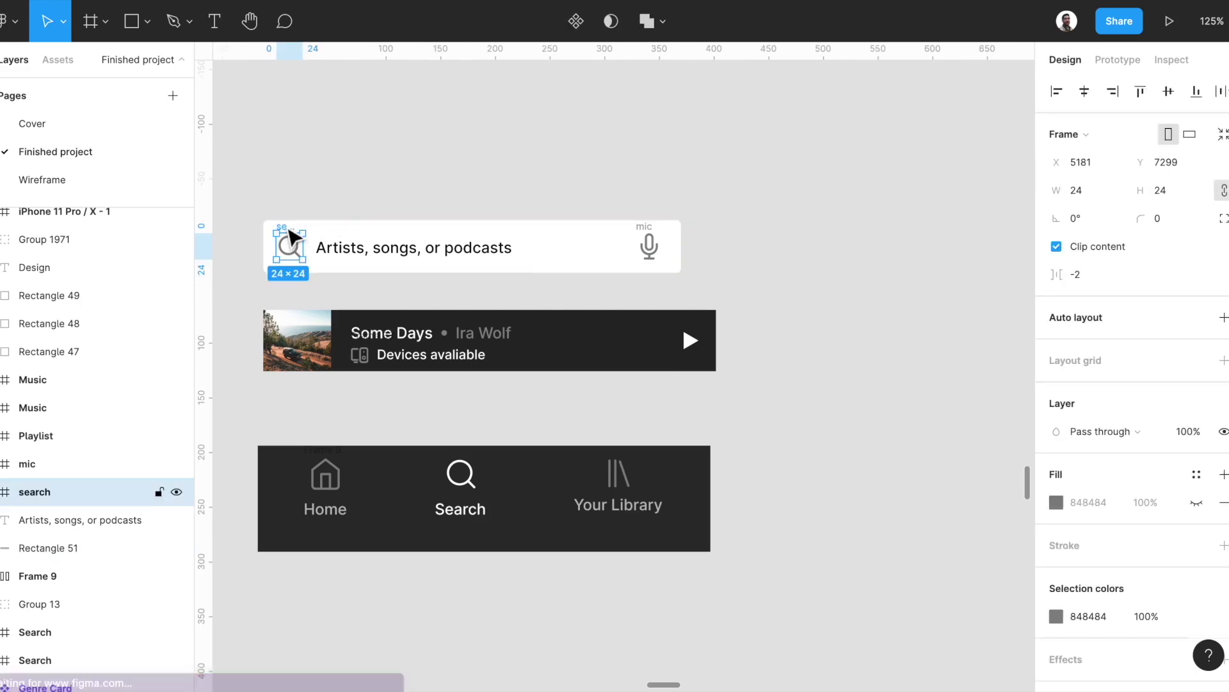
drag(686, 282, 832, 252)
drag(487, 249, 833, 272)
Wrap the copied search icon and text in a horizontal auto layout frame with centred alignment and 10 spacing between items
drag(797, 321, 654, 187)
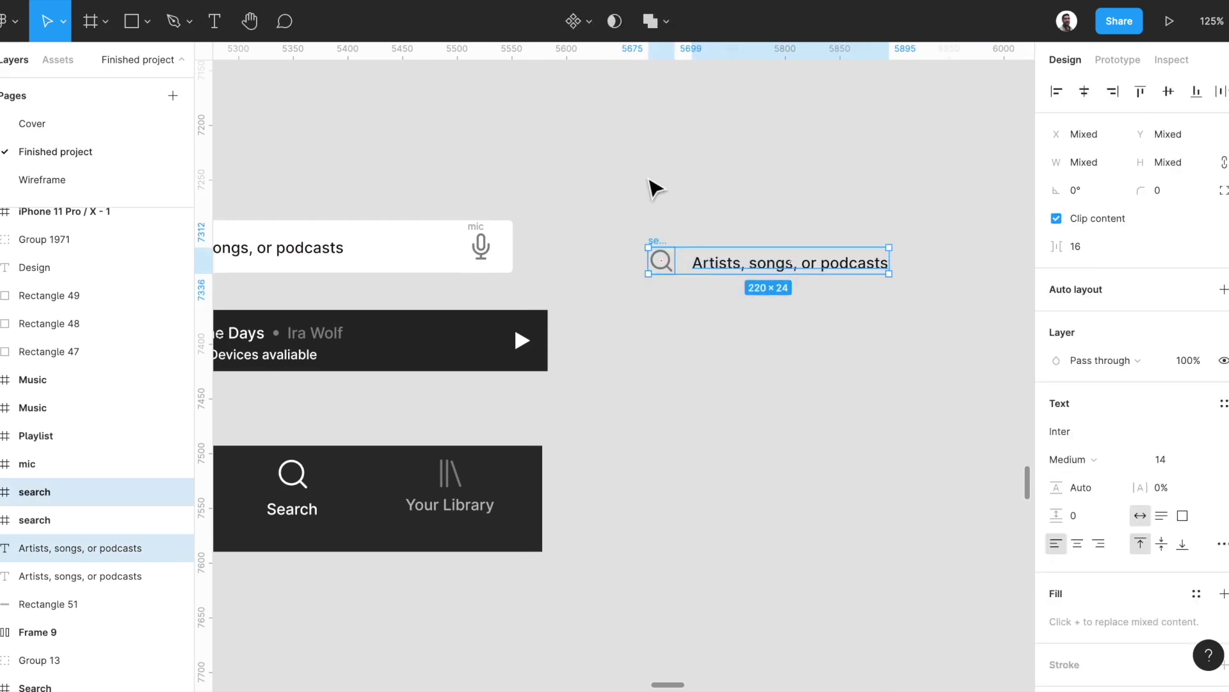
key(shift+a)
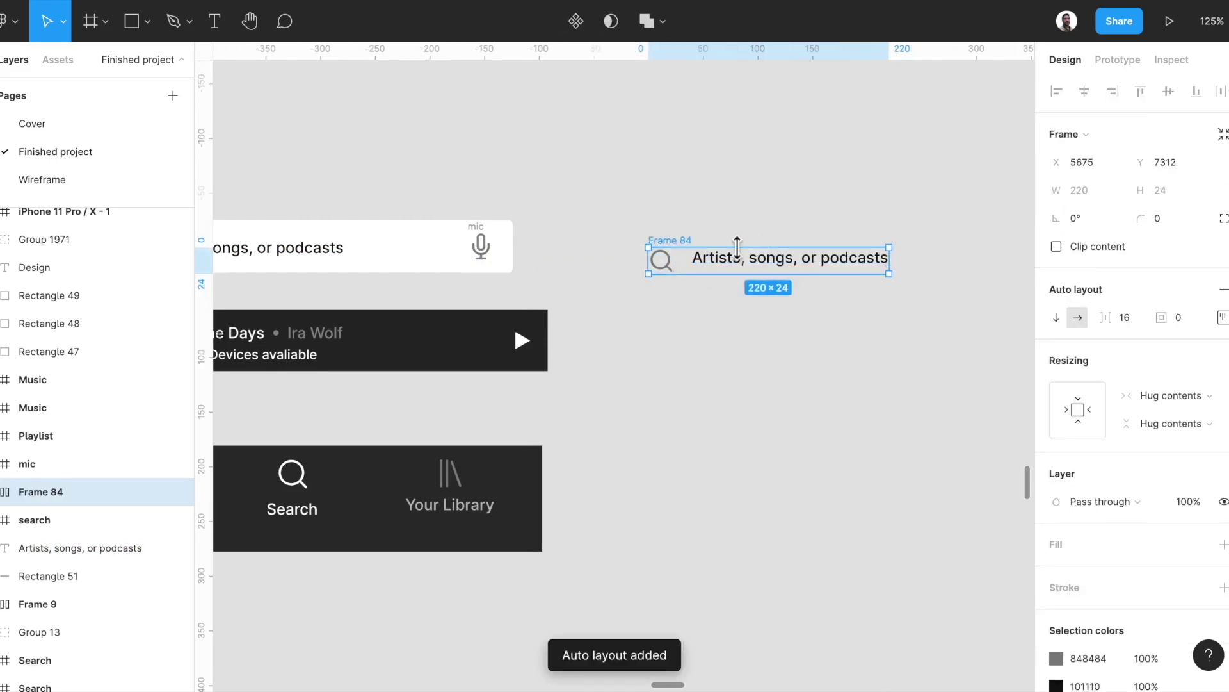
click(1221, 317)
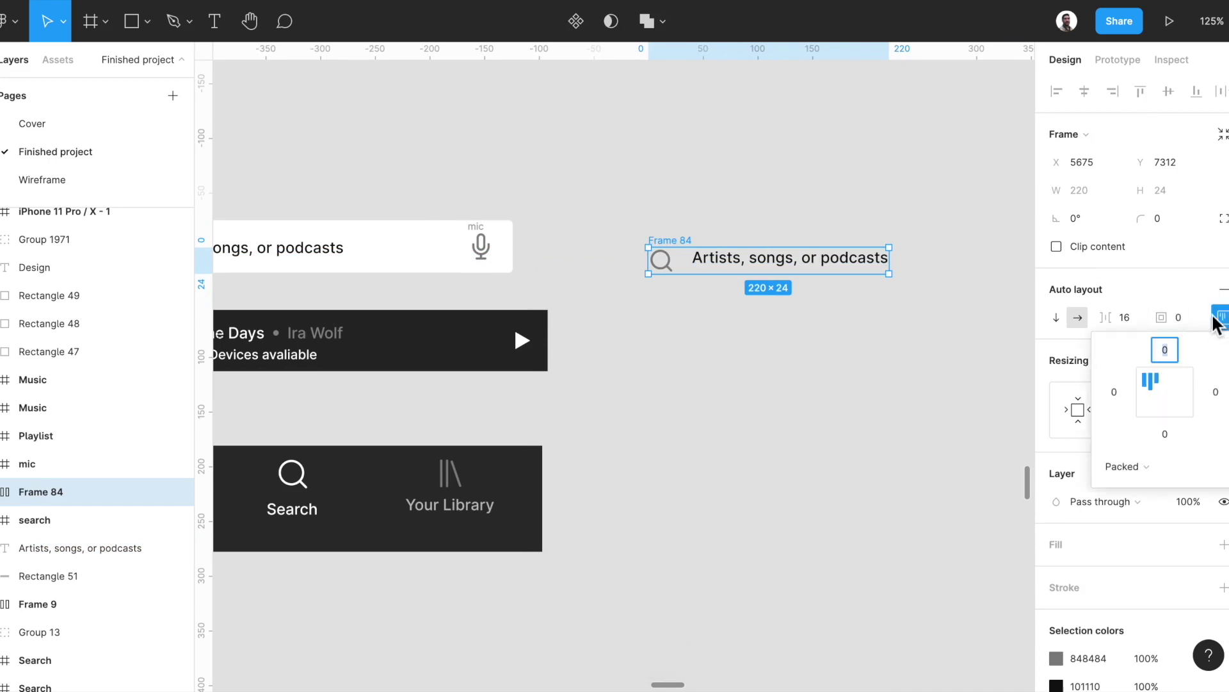
click(1165, 393)
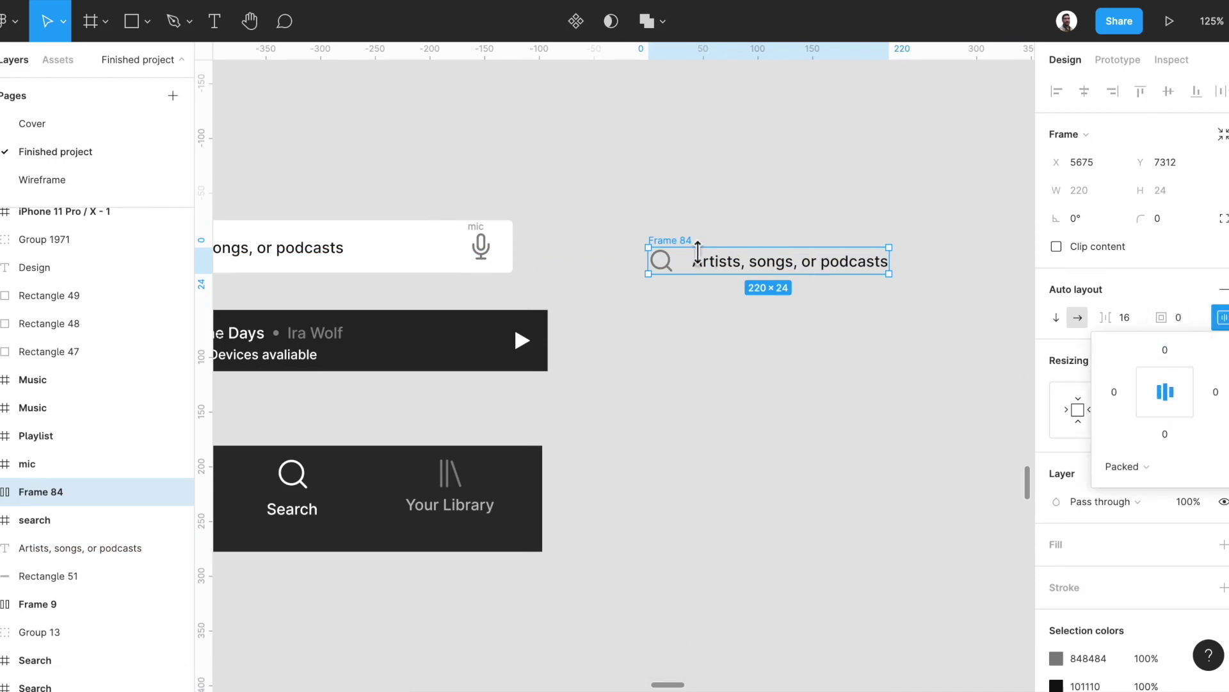
click(1128, 317)
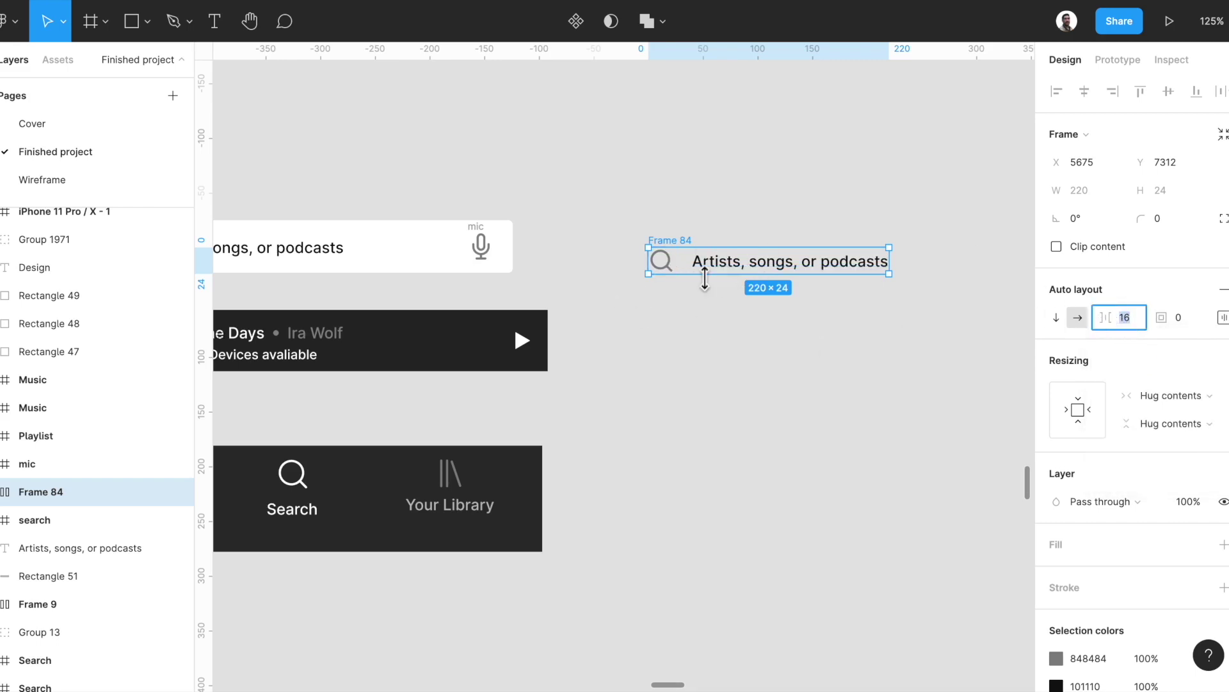
text(10)
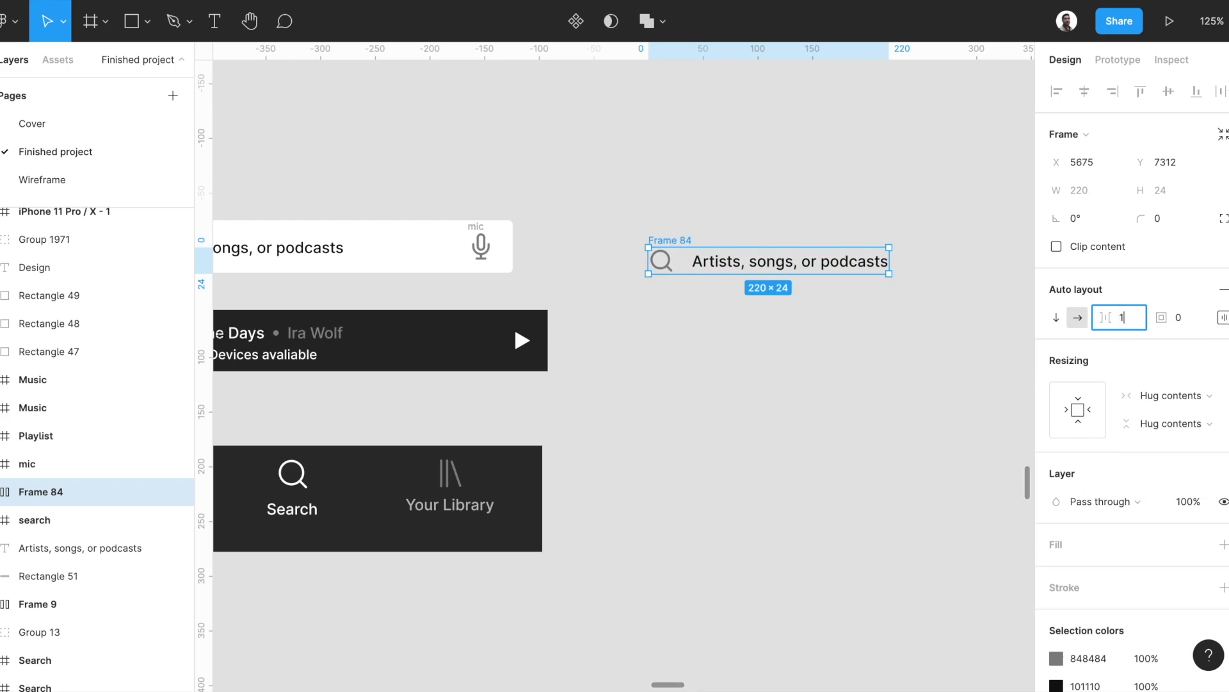
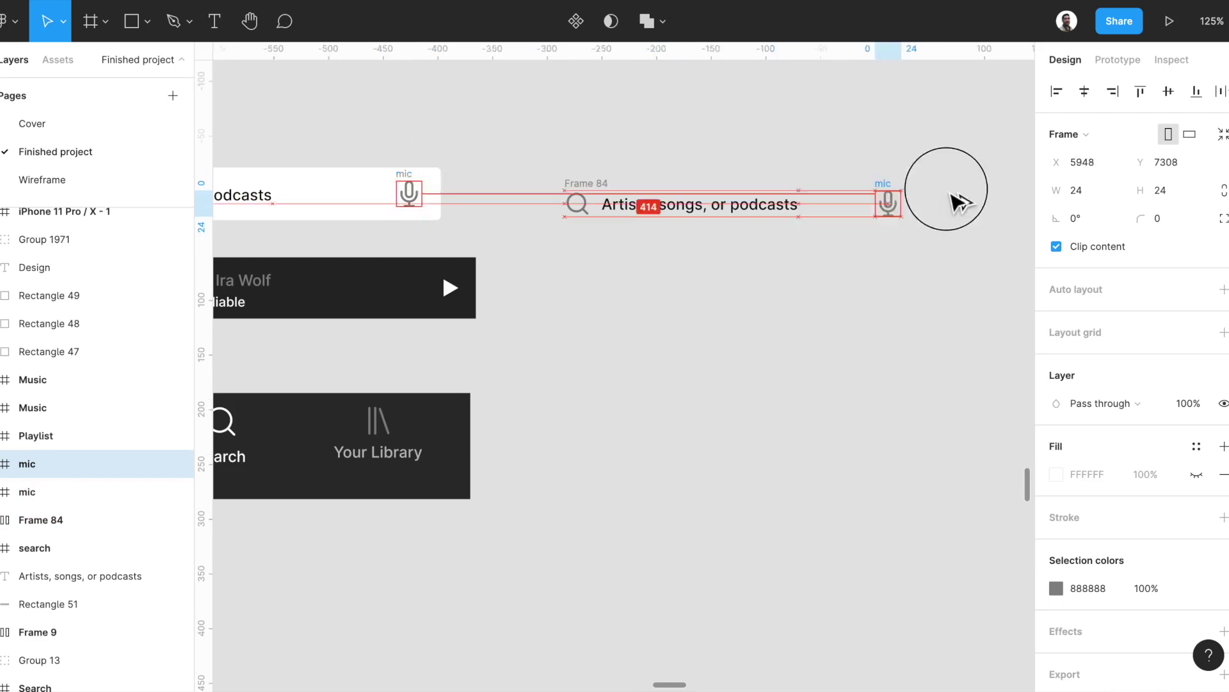
Wrap the icon-and-text frame and the copied mic icon in an outer horizontal auto layout frame with centred alignment
drag(961, 151, 548, 282)
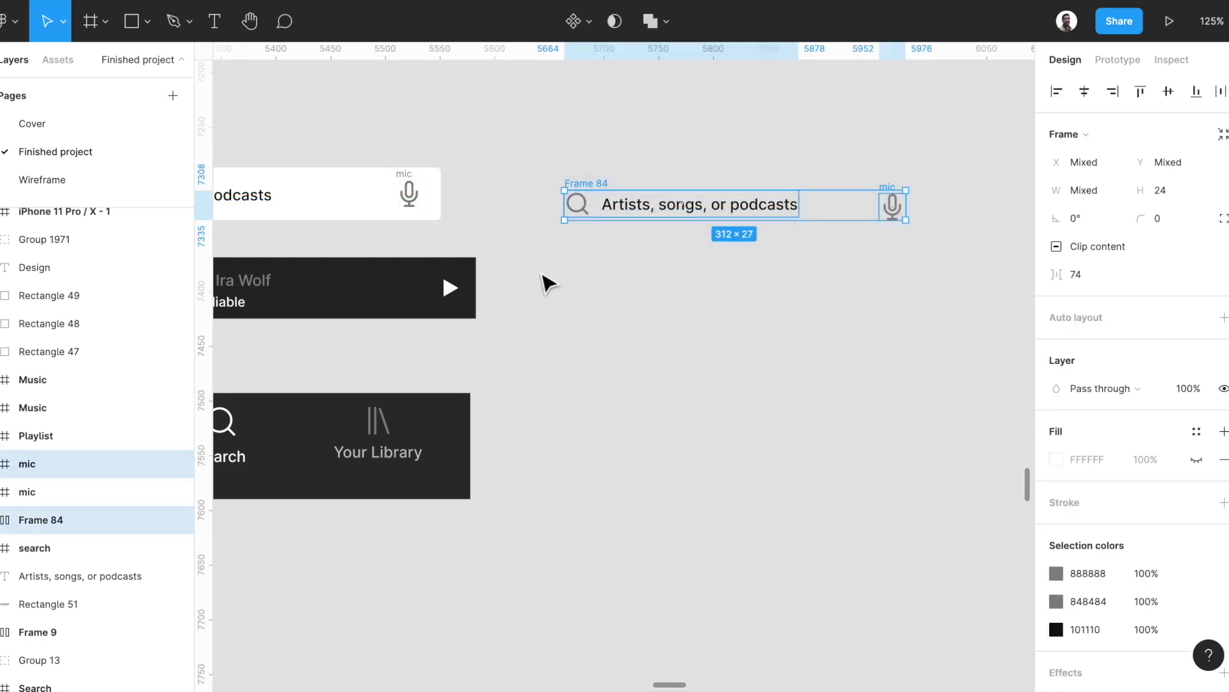
key(shift+a)
click(1222, 317)
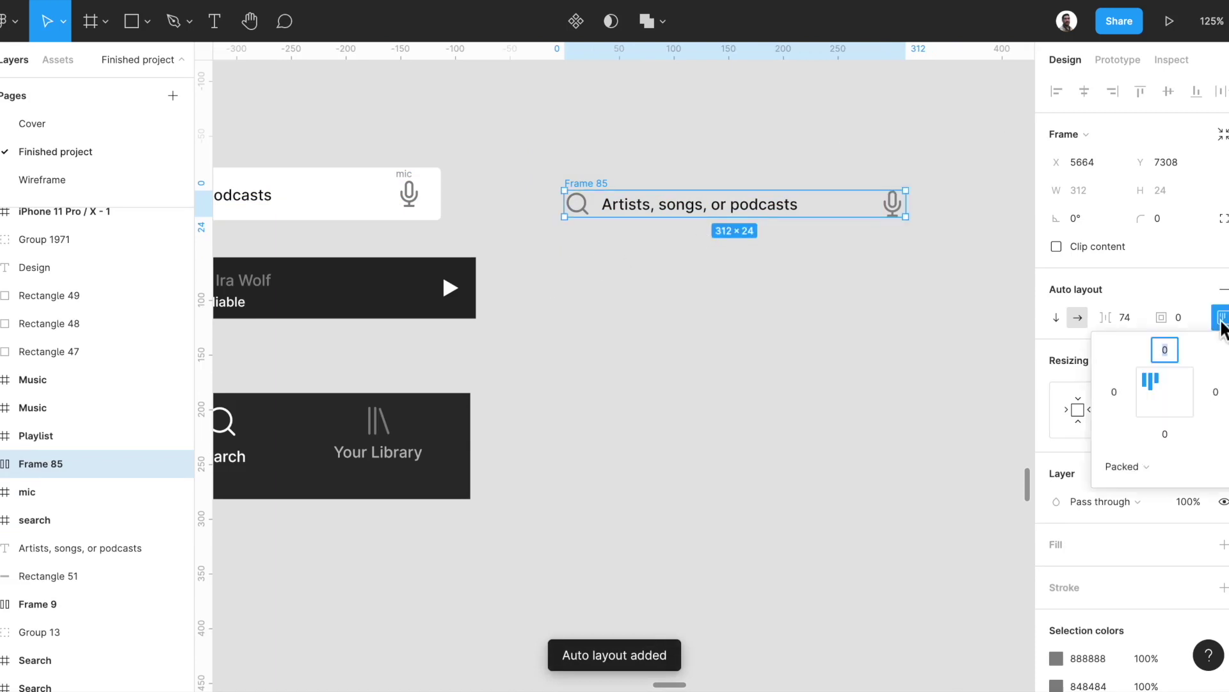
click(1162, 398)
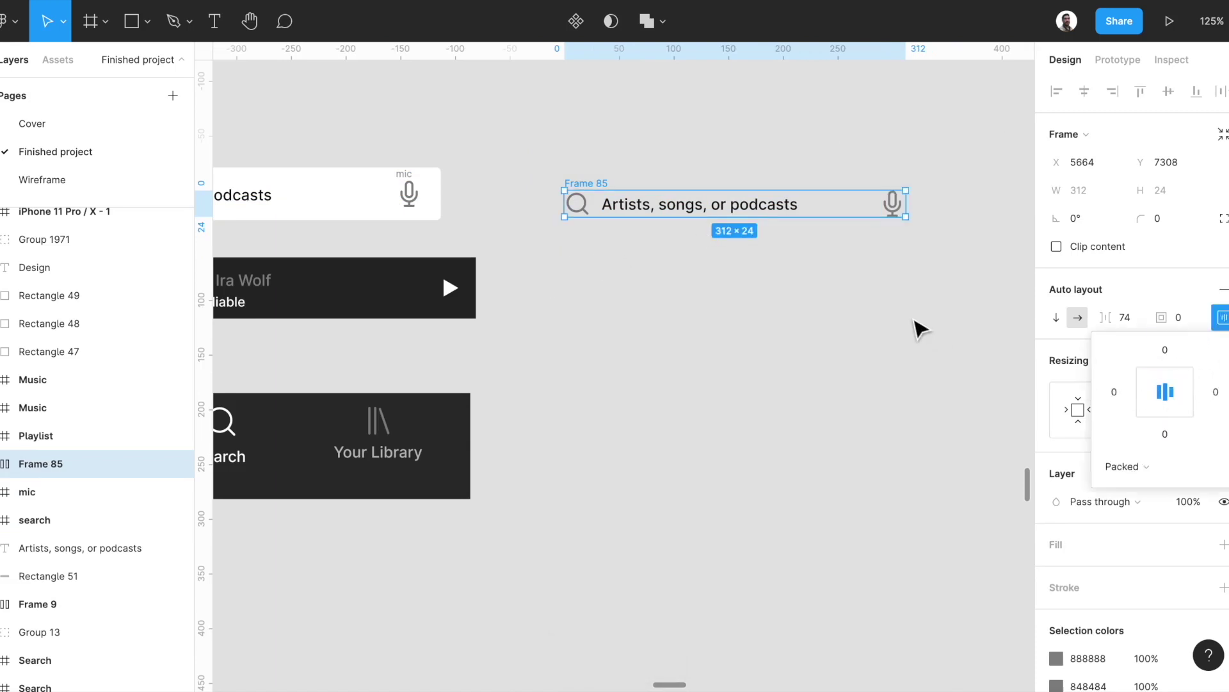
Set the outer search frame's padding to 10 on all sides and move it level with the original search bar
click(1188, 323)
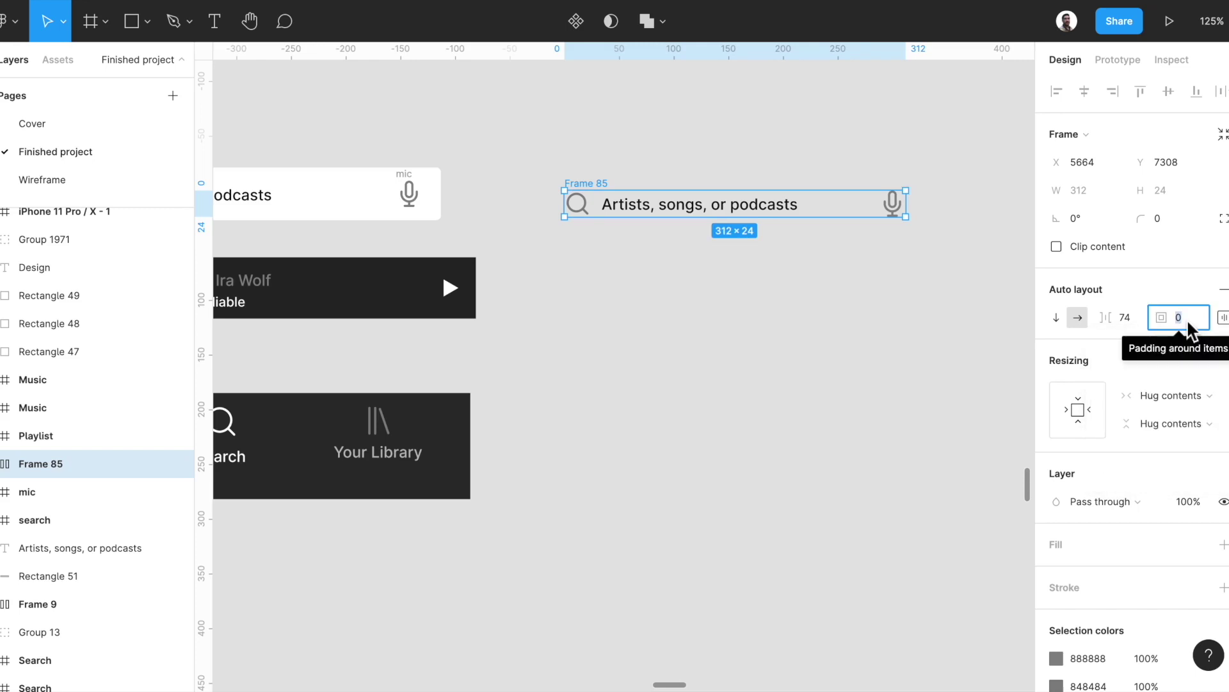
text(1)
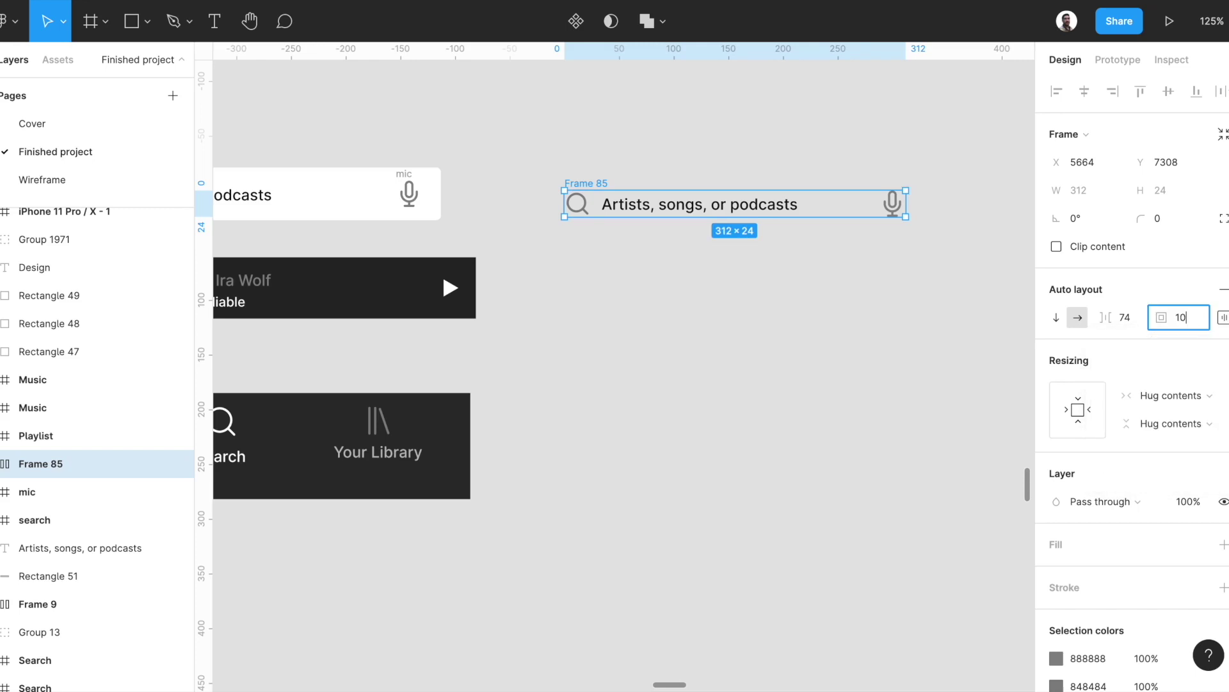
key(Return)
drag(594, 190, 593, 171)
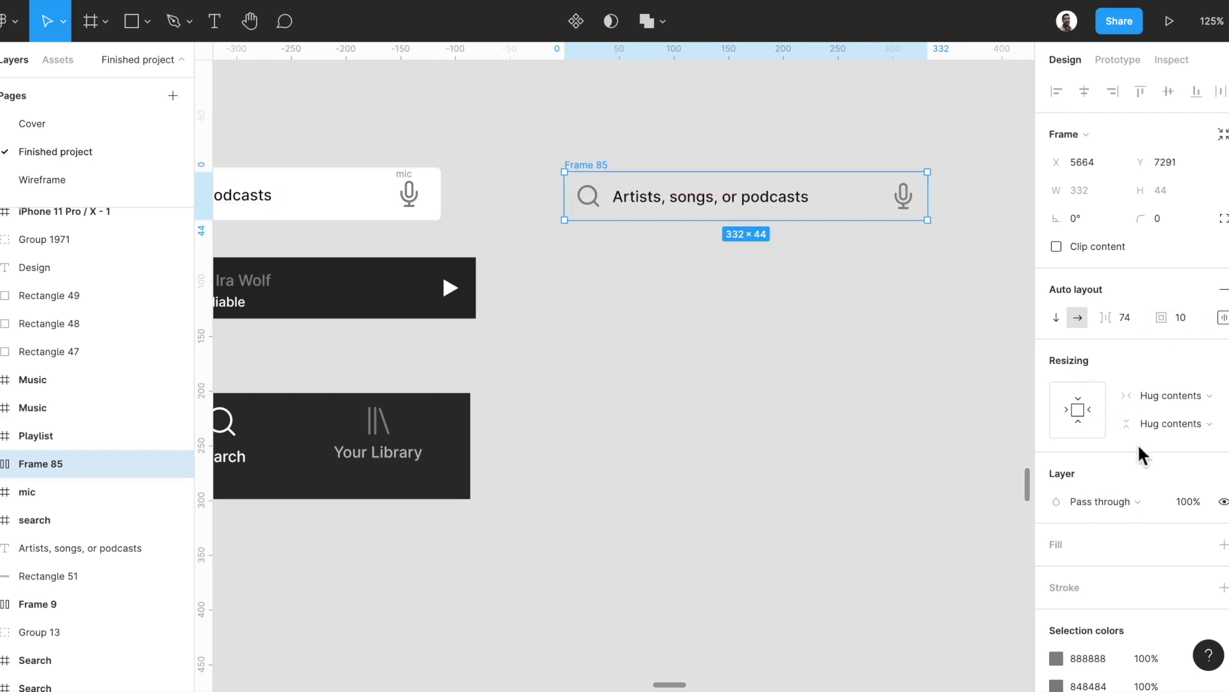
Give the outer search frame a white FFFFFF fill and a corner radius of 4
click(1223, 545)
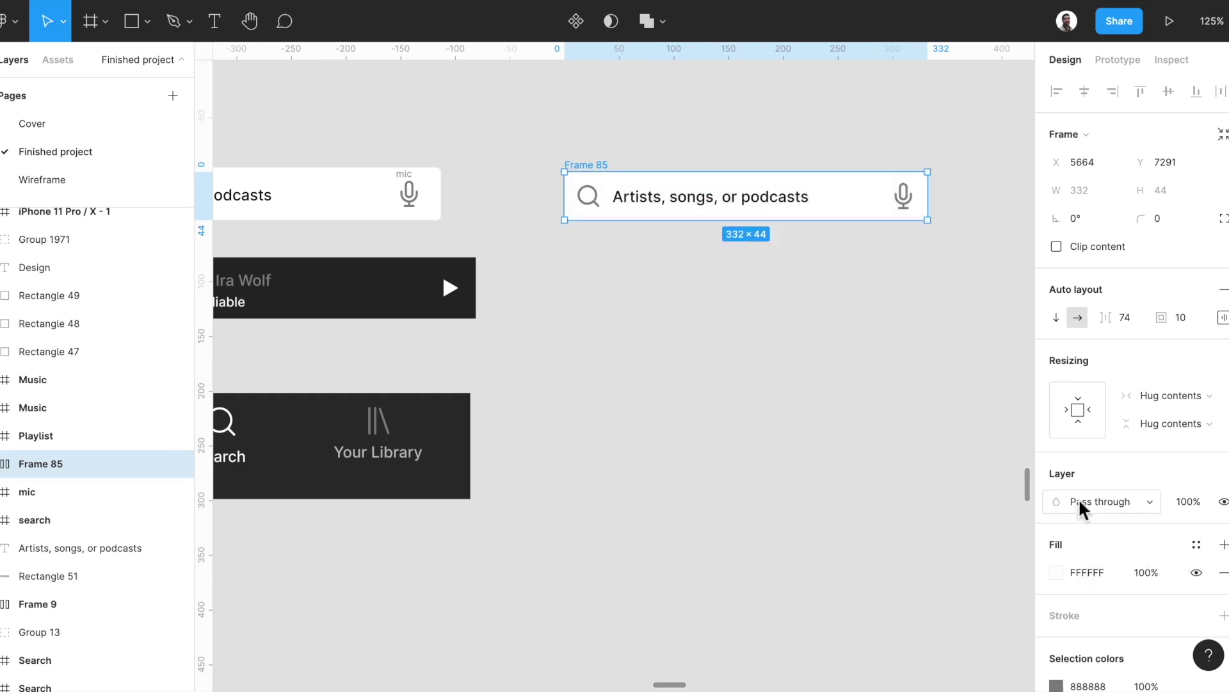
click(1189, 220)
key(Up)
key(Up)
key(Up)
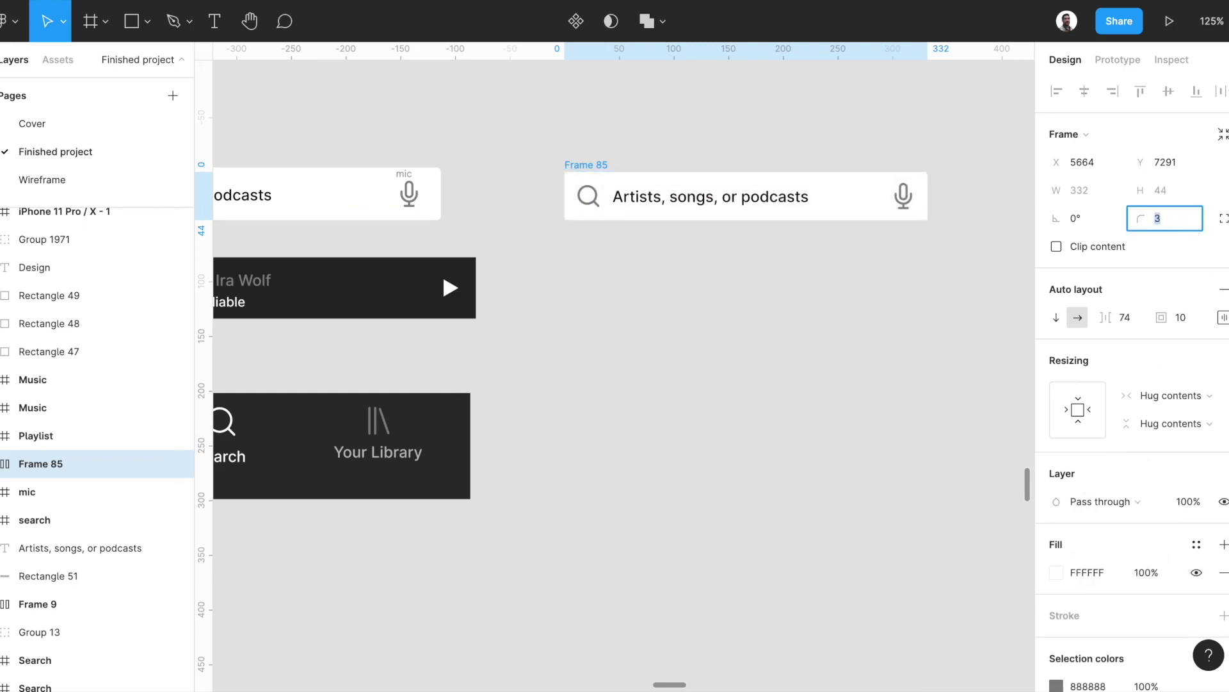
key(Up)
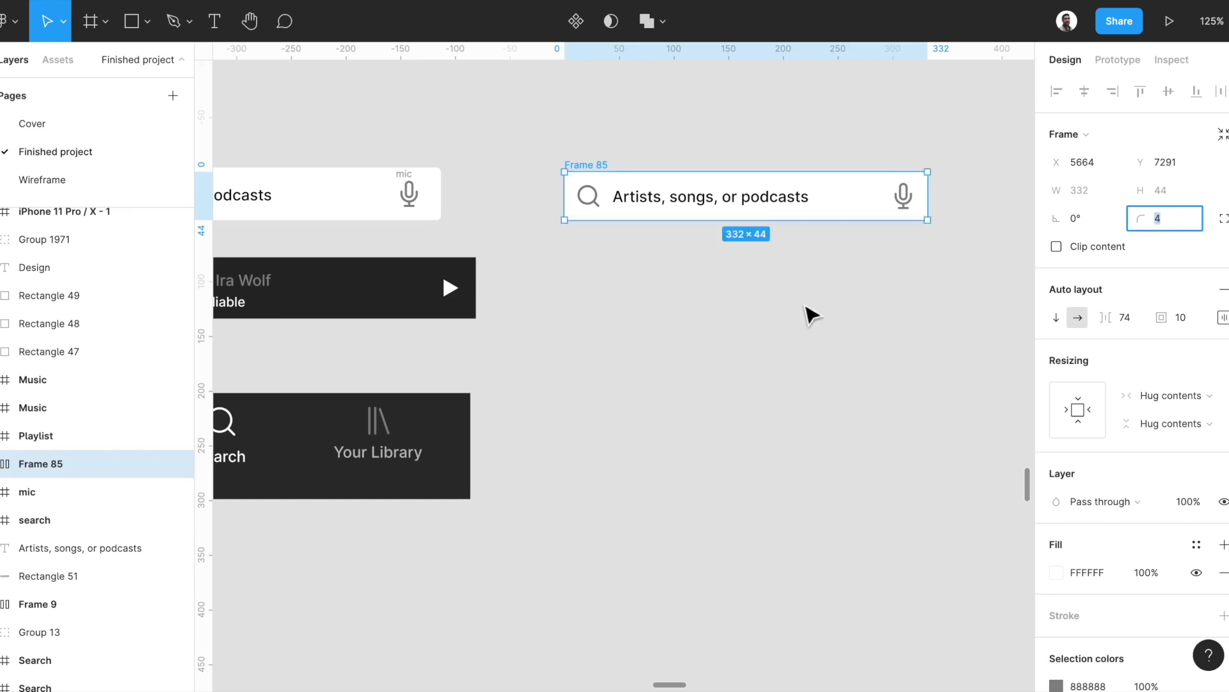
click(816, 301)
ctrl+scroll(485, 235, down, 5)
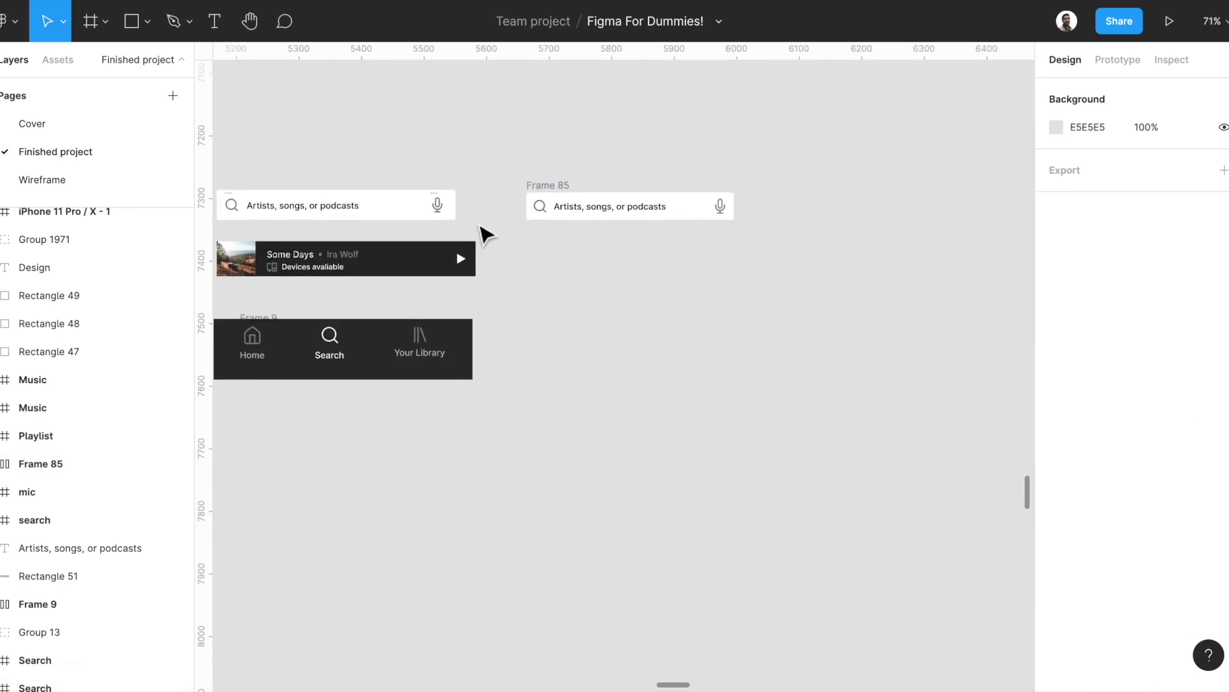
Increase the outer search frame's left and right padding to 16, with 10 above and below
ctrl+scroll(485, 235, up, 4)
ctrl+scroll(484, 235, up, 3)
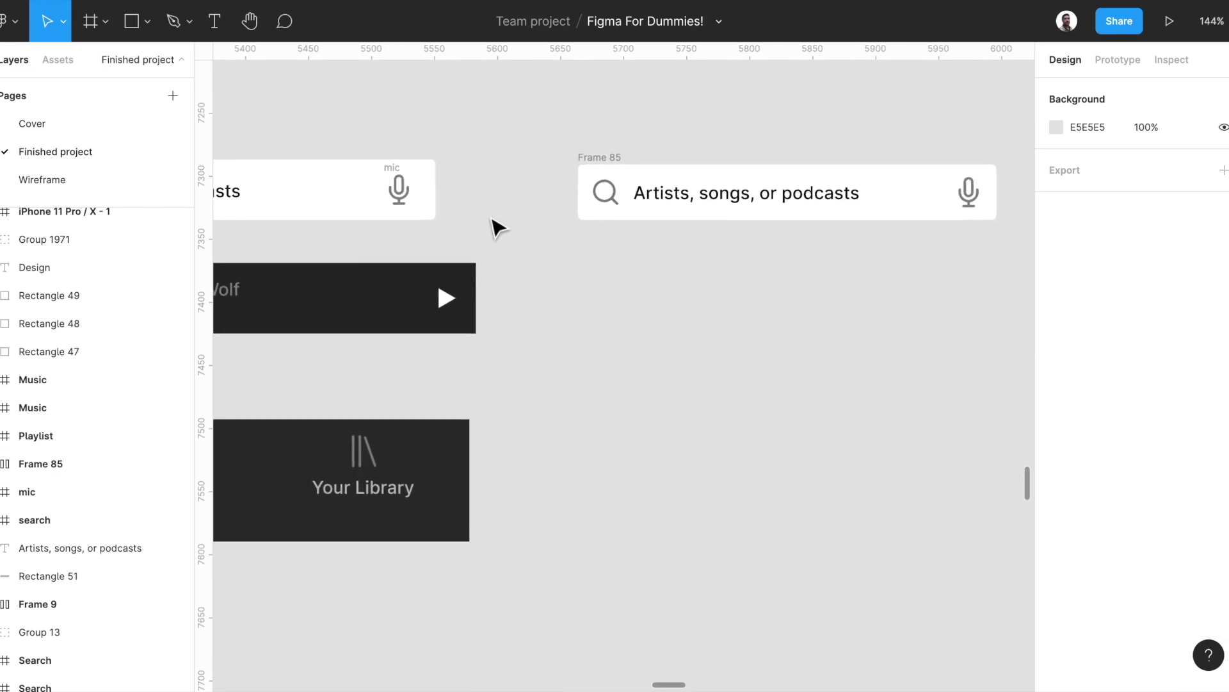
click(609, 170)
click(1222, 281)
click(1114, 356)
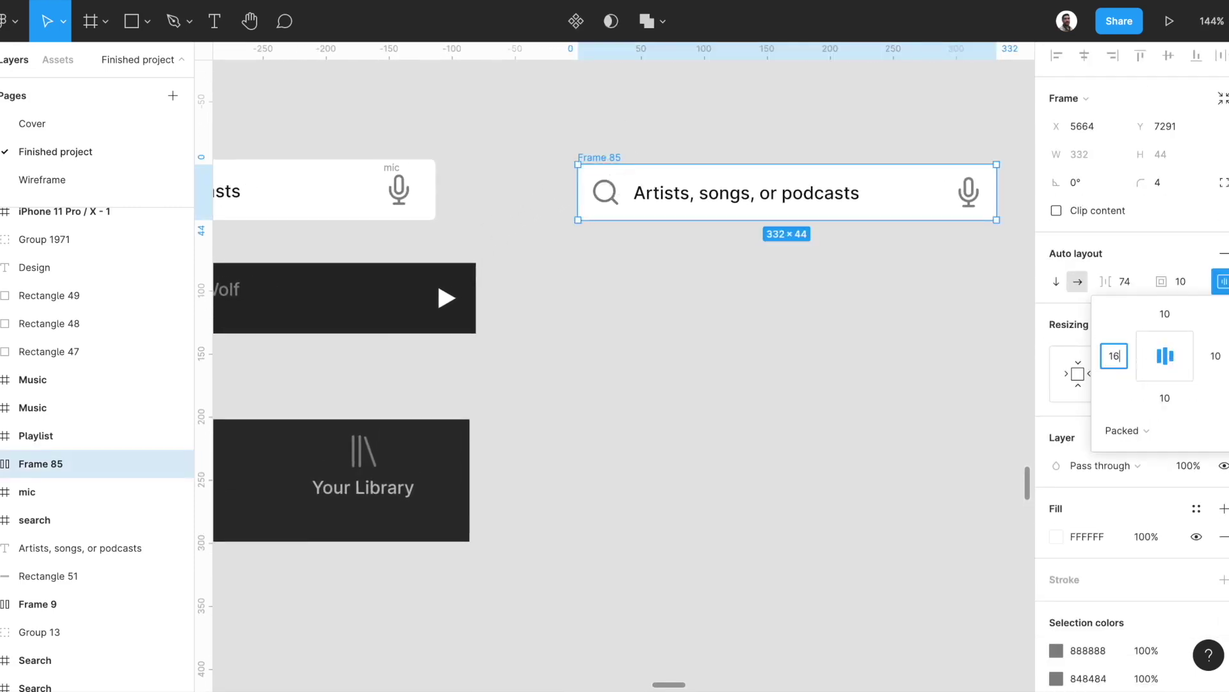
key(Tab)
click(1215, 357)
key(Return)
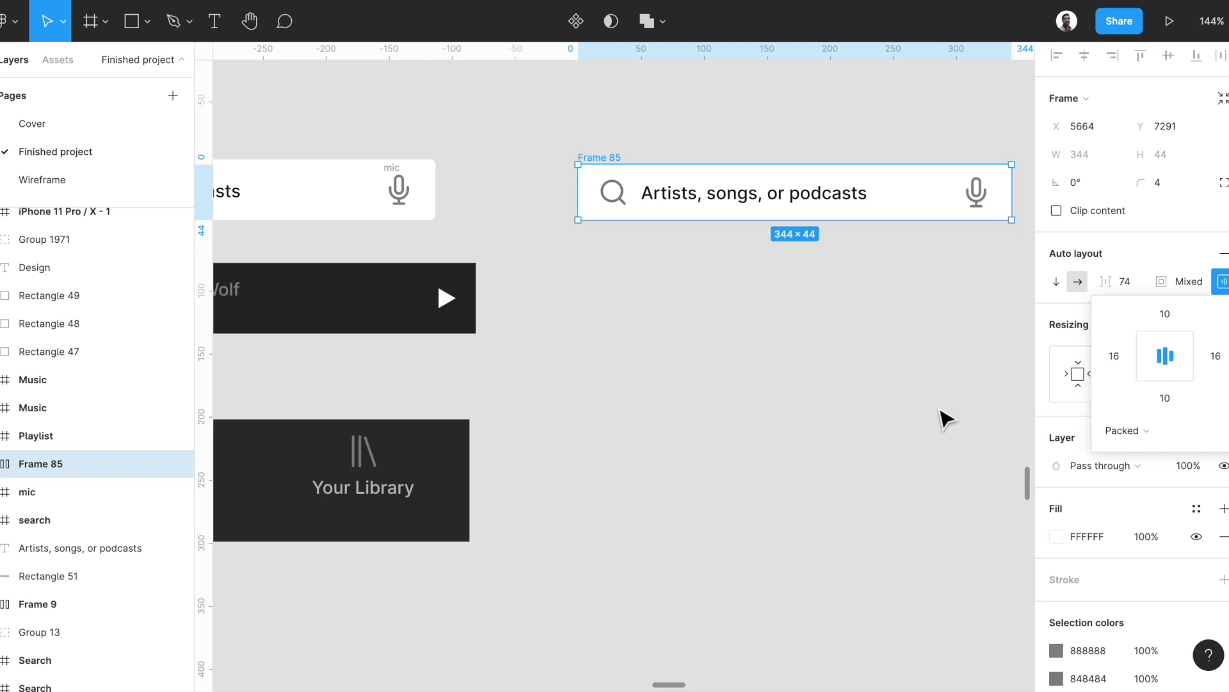
Examine how the nested icon-and-text frame and the mic icon are arranged inside the outer search frame
double_click(736, 208)
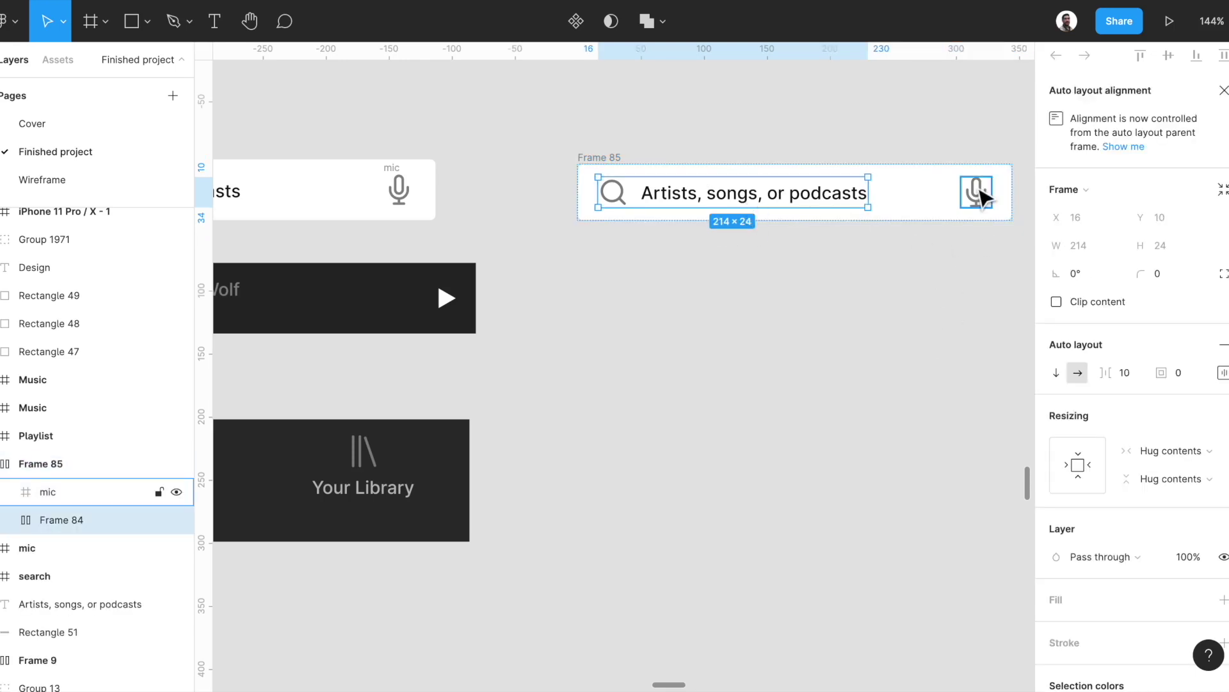
scroll(472, 151, right, 5)
click(461, 146)
scroll(666, 183, right, 5)
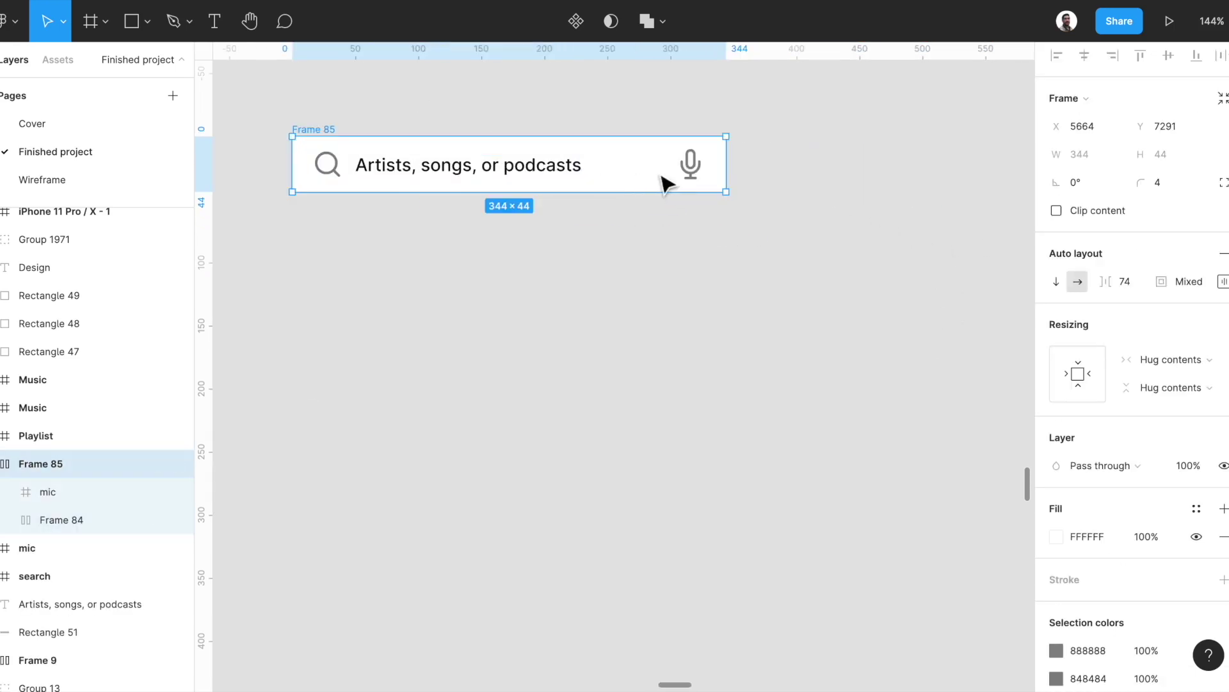
drag(733, 171, 822, 180)
double_click(822, 180)
click(474, 167)
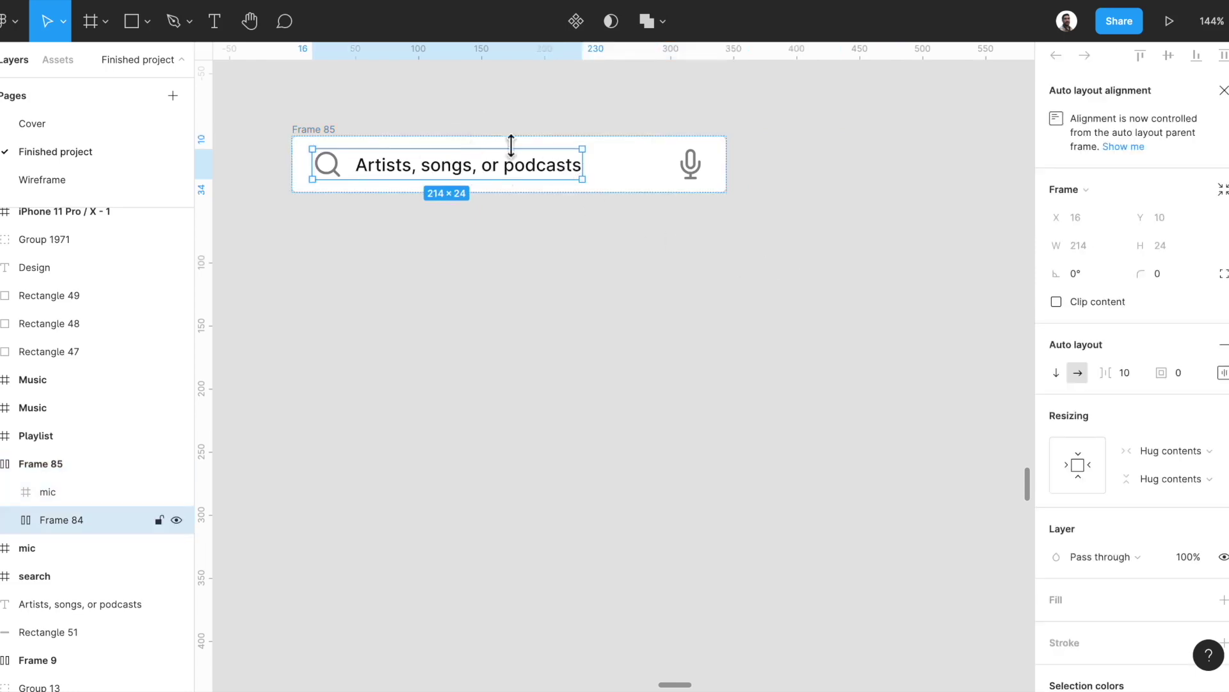
click(313, 130)
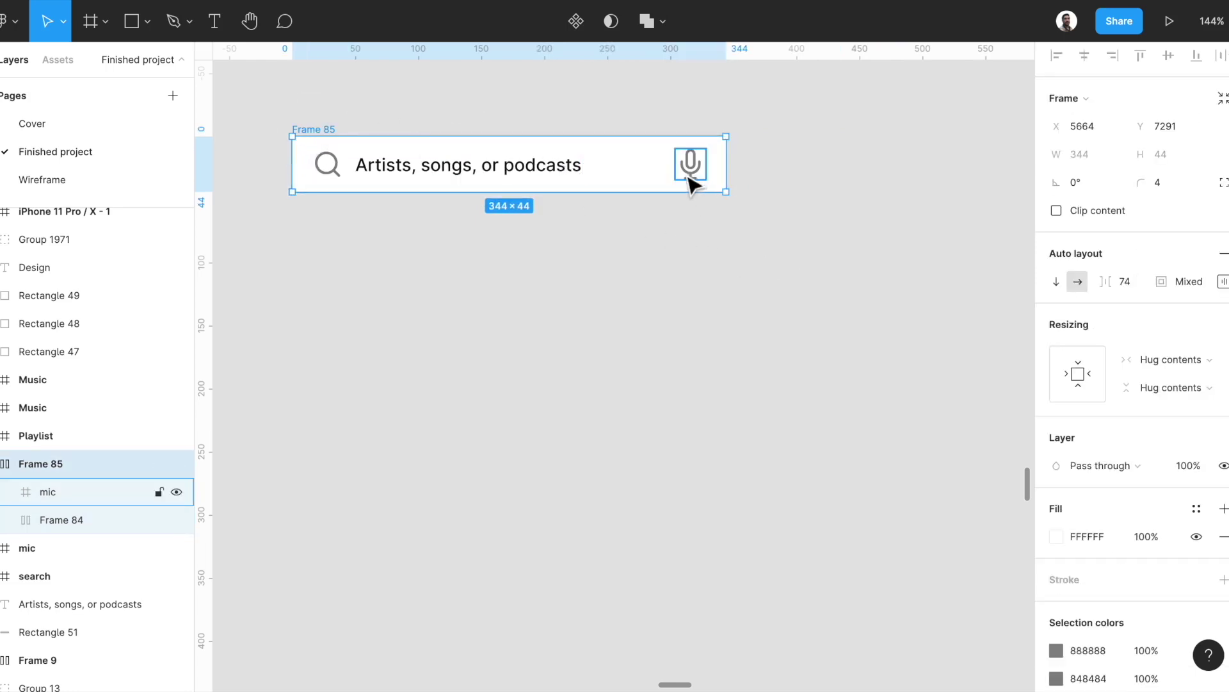
Distribute the outer search frame's items with Space between, and widen the frame to about 458
click(1221, 281)
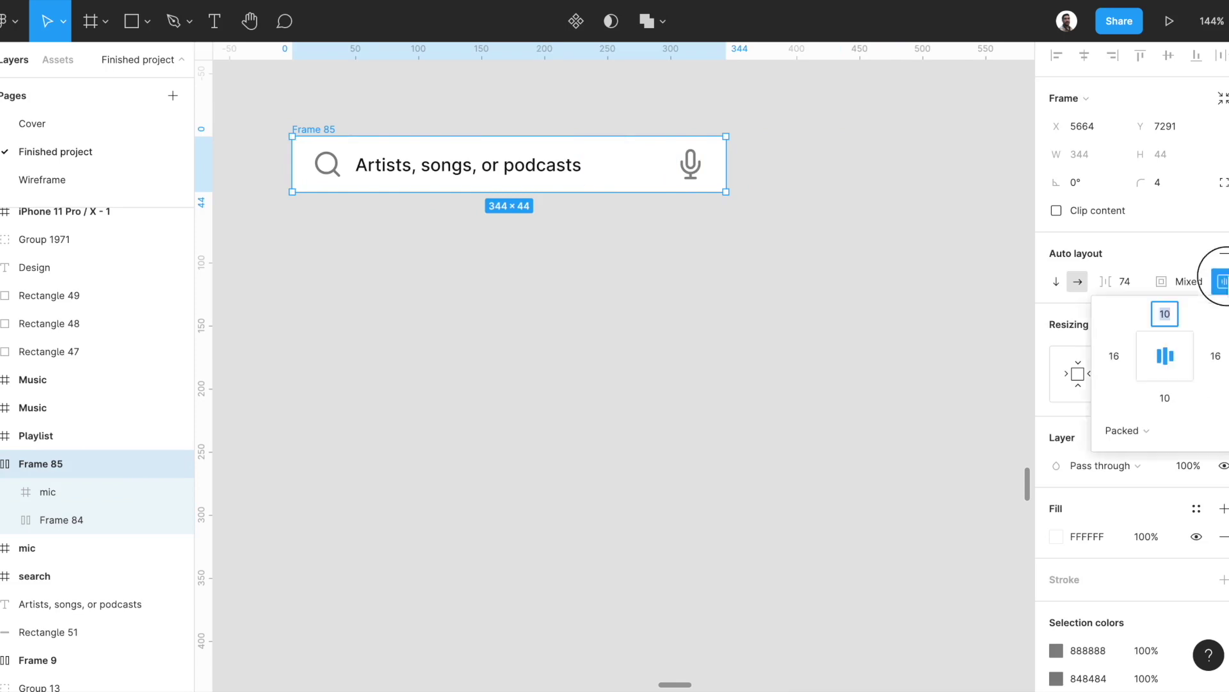
click(1137, 427)
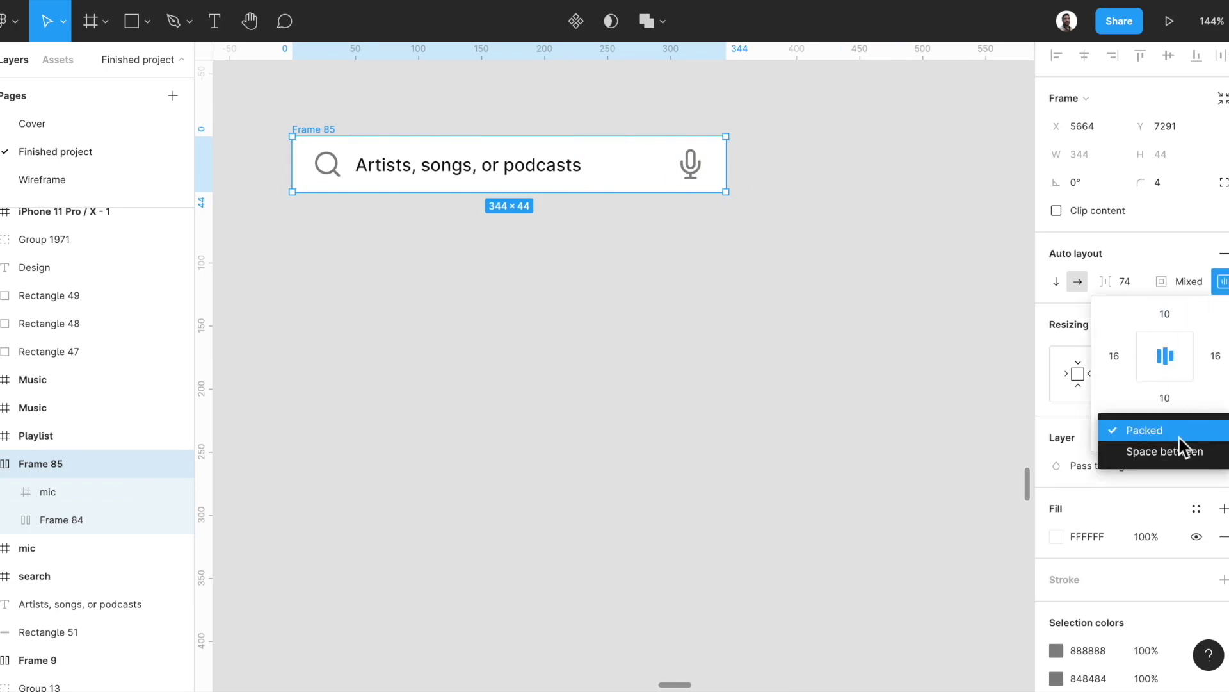
click(1146, 452)
drag(742, 170, 870, 224)
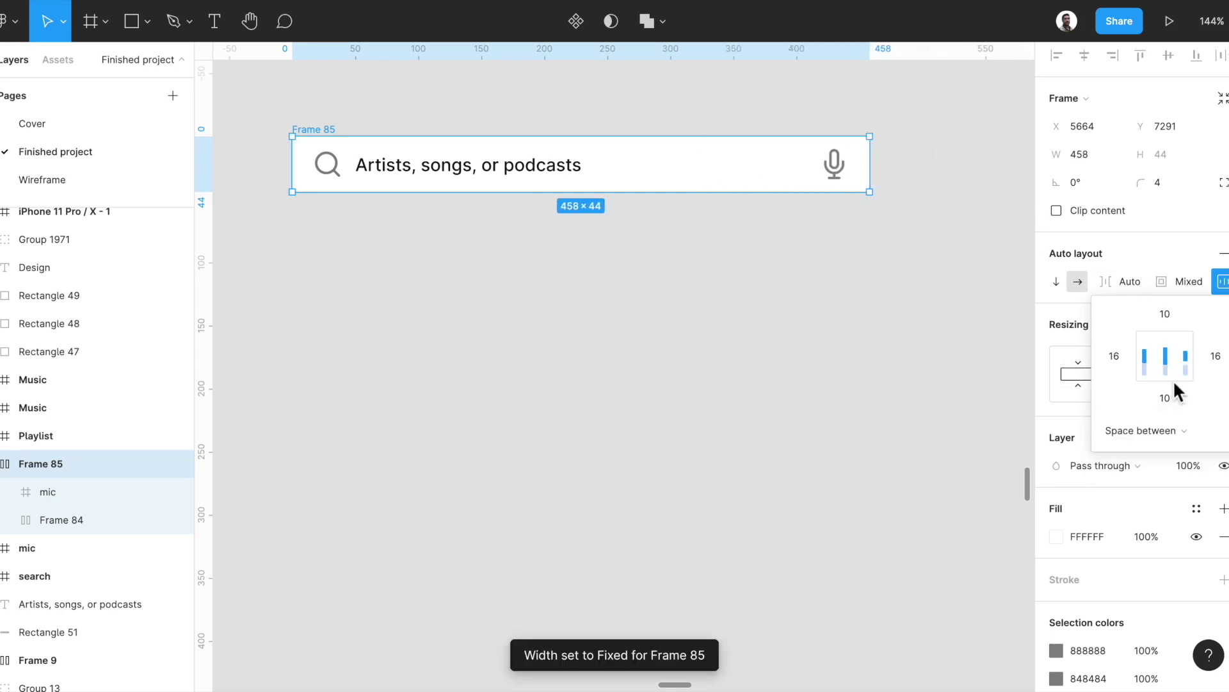
Switch the outer search frame's spacing mode to Packed for comparison, and restore Space between
click(1130, 430)
click(1129, 406)
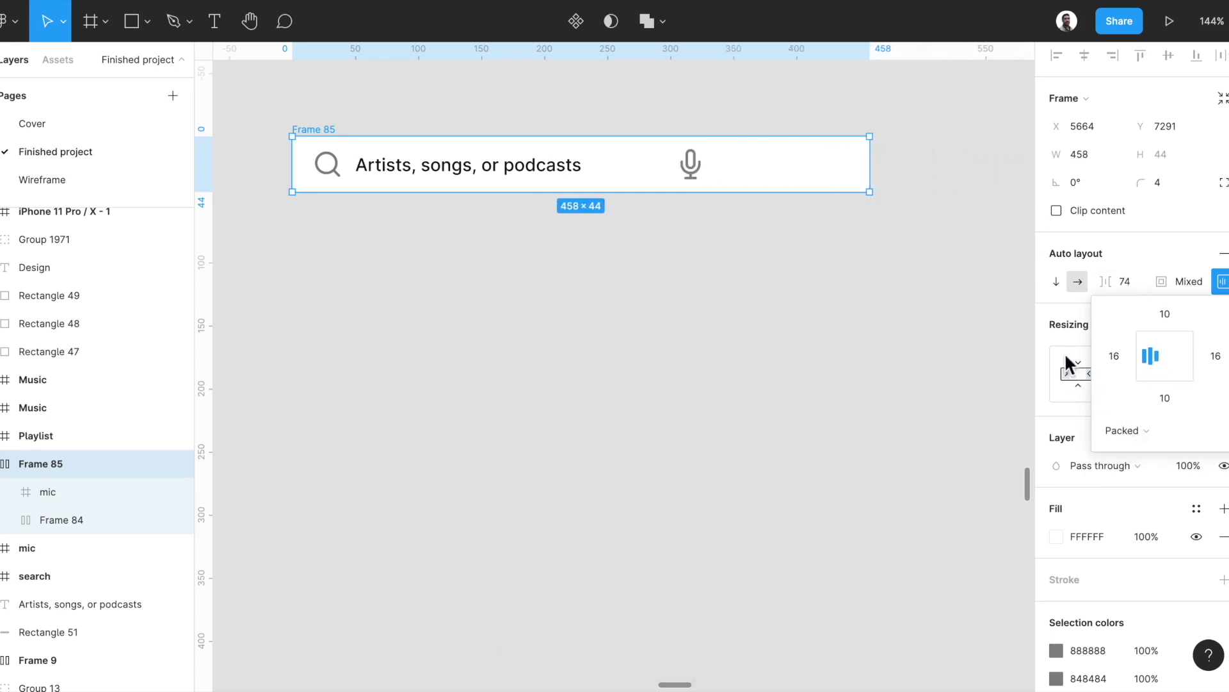
click(1129, 280)
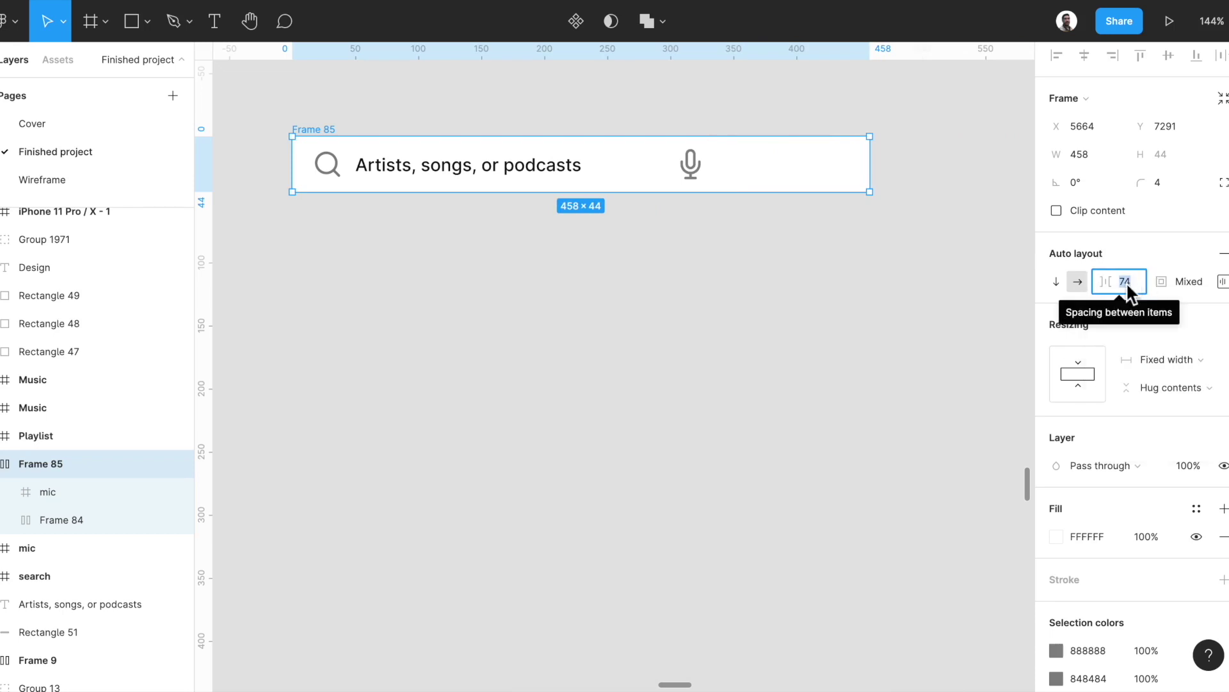
click(1221, 282)
click(1142, 429)
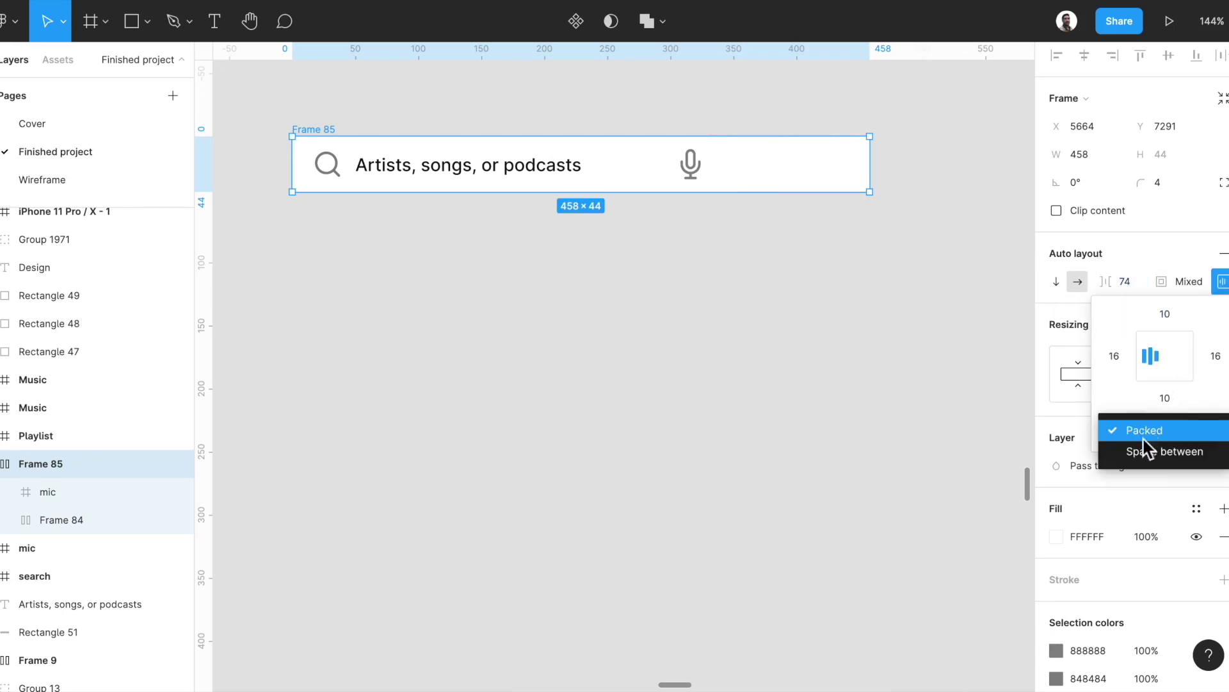
click(1142, 447)
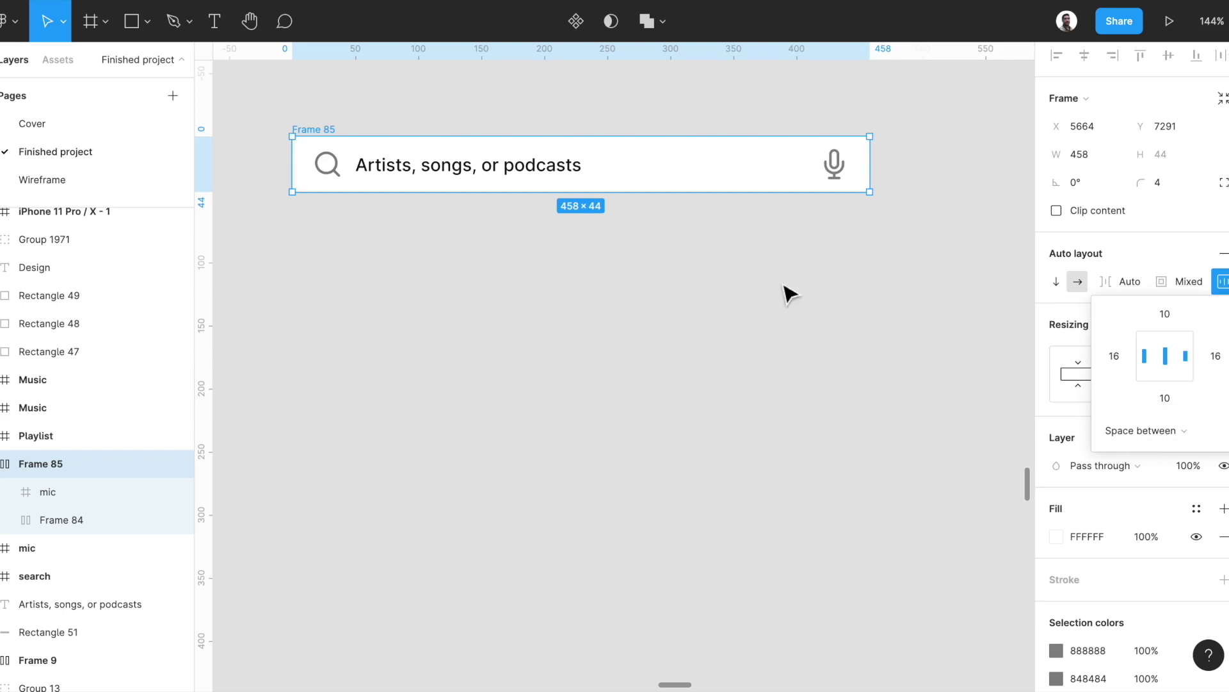
Narrow the outer search frame to a width of about 380
click(572, 182)
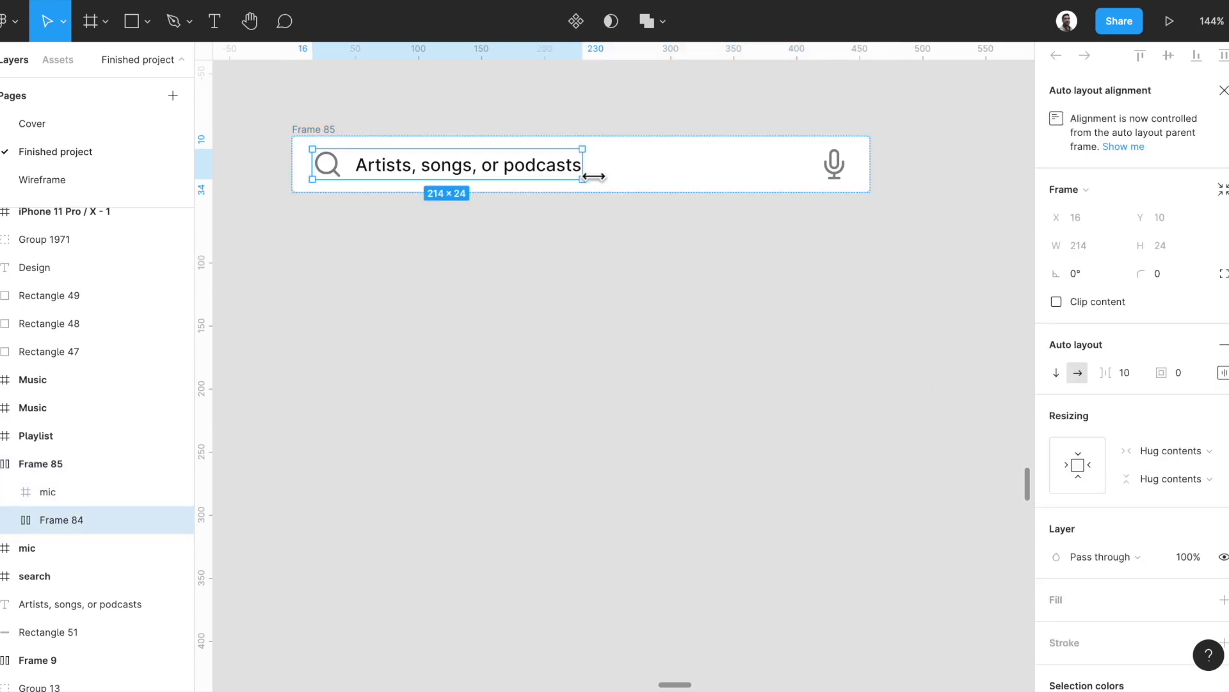
click(878, 172)
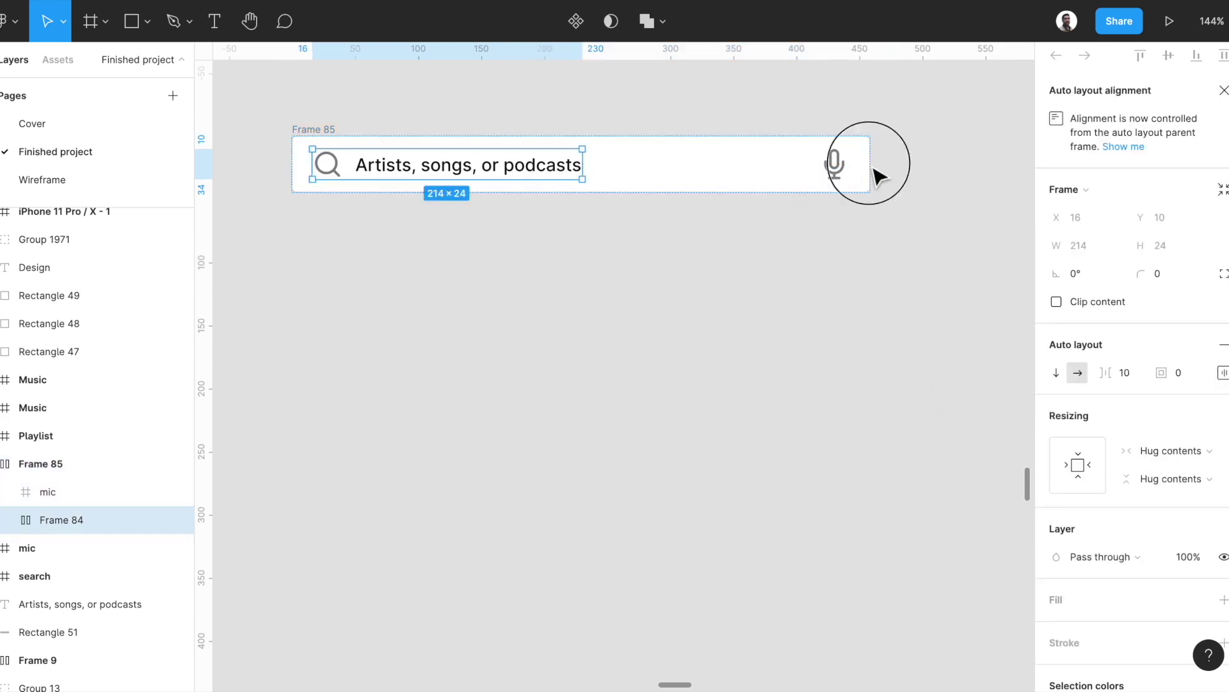
click(306, 129)
drag(870, 164, 832, 168)
click(794, 163)
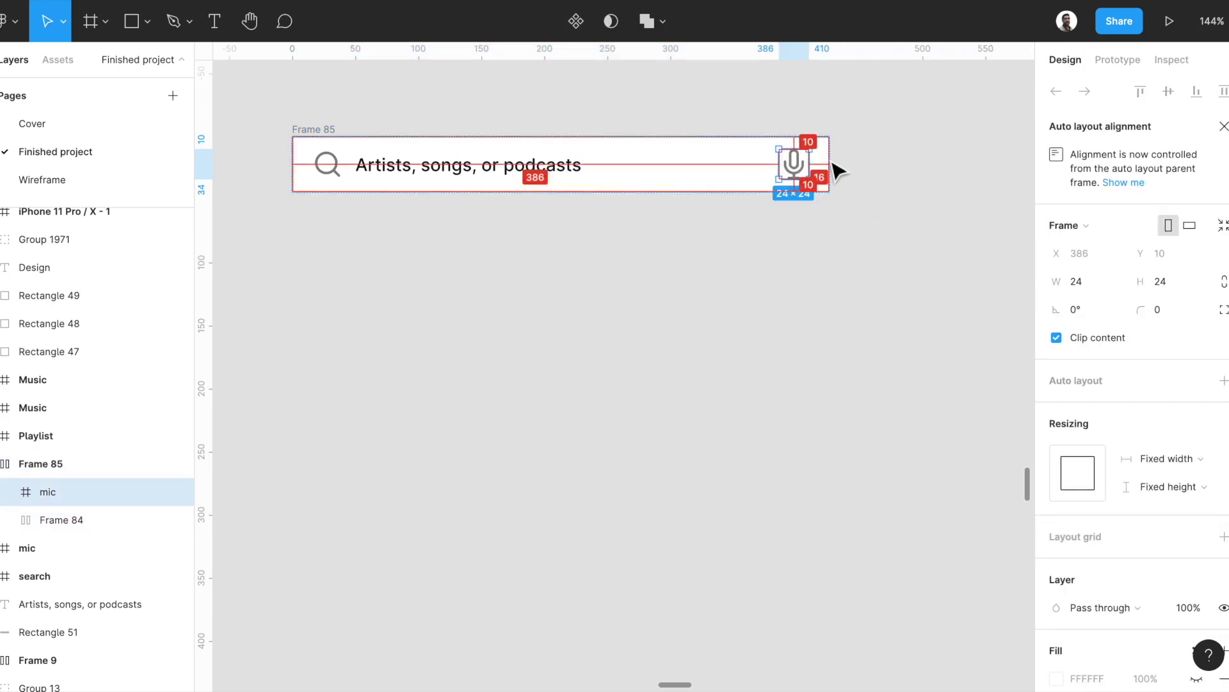
click(313, 147)
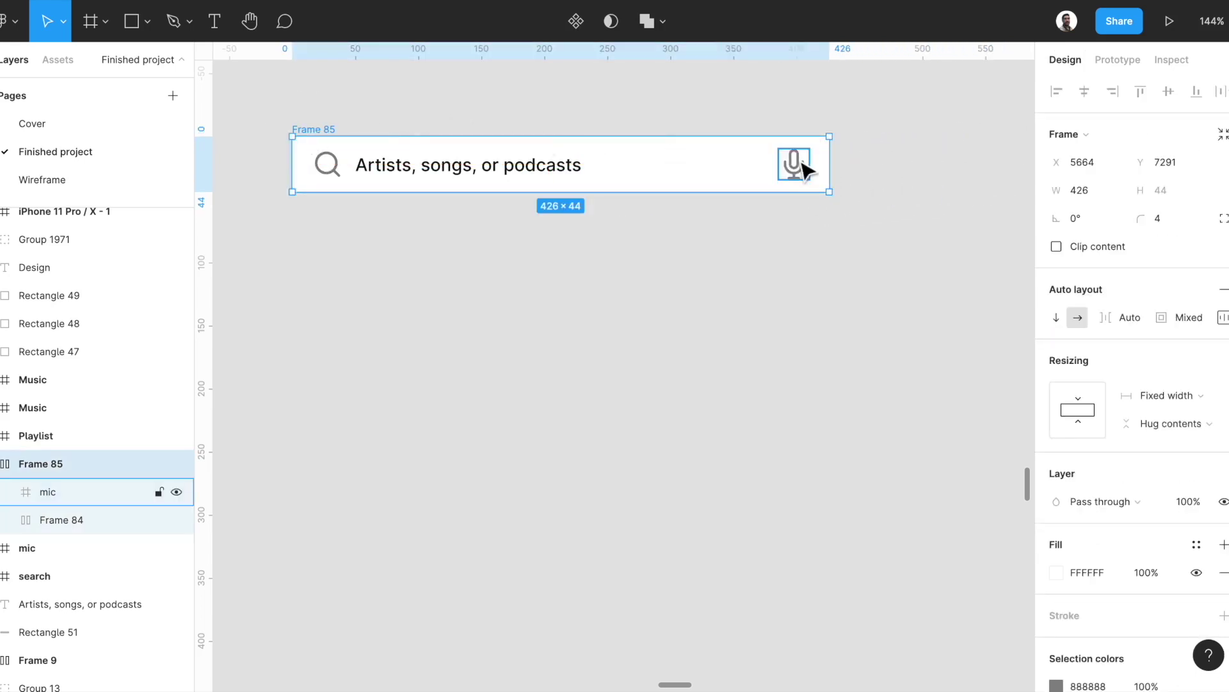
drag(833, 164, 772, 167)
Turn the outer search frame into a component and rename it "search input"
click(650, 36)
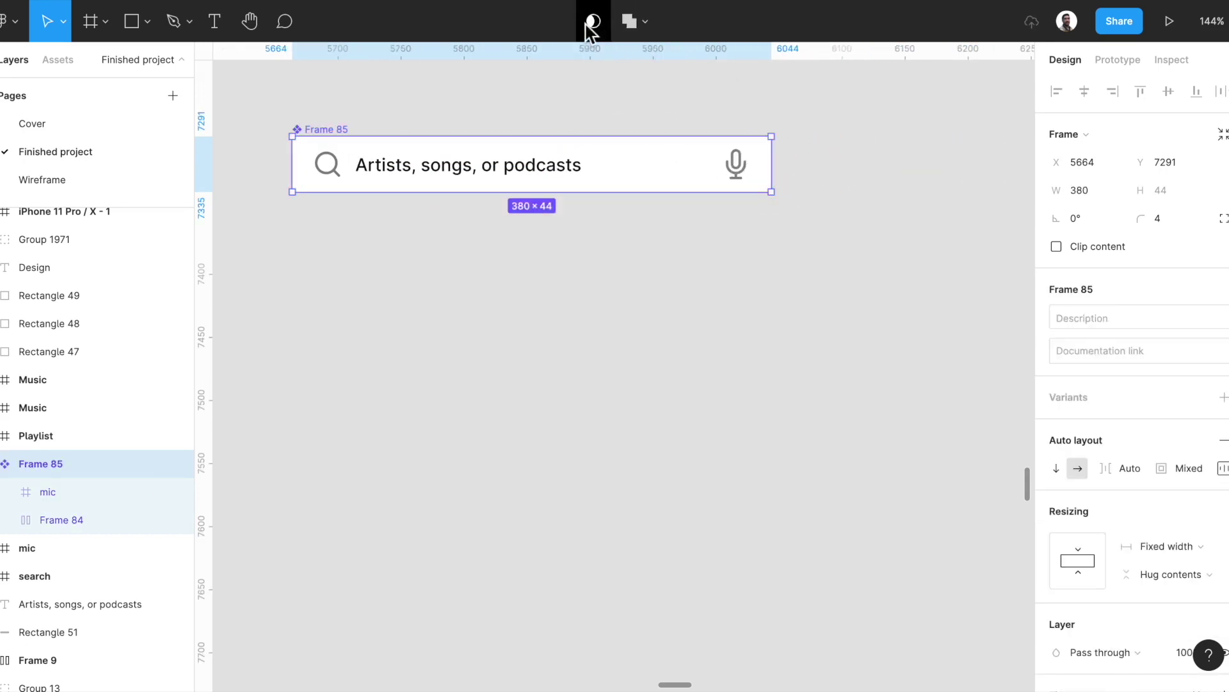
key(ctrl+r)
text(sea)
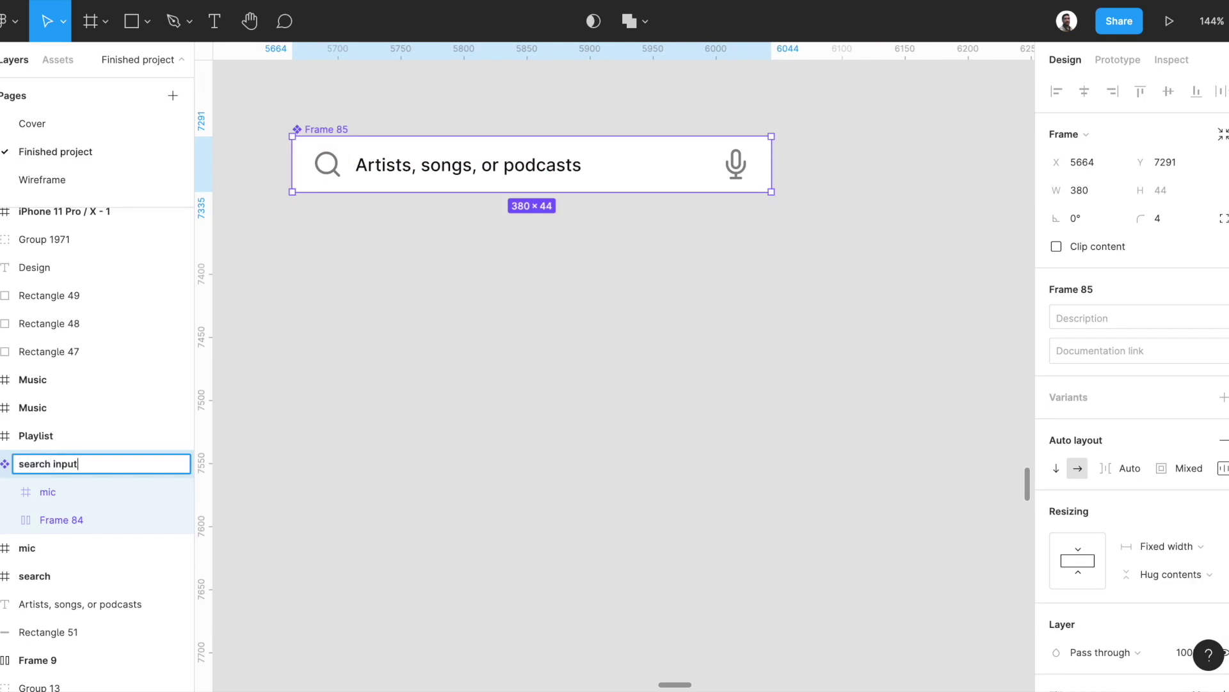
key(Return)
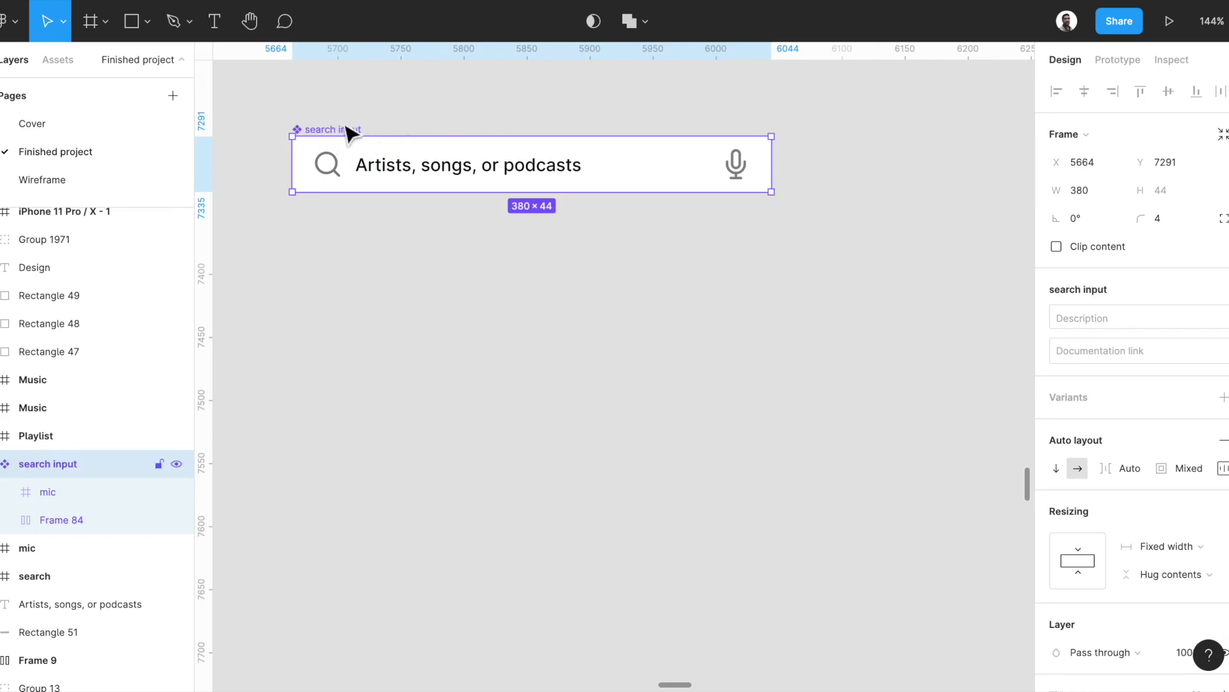
Place an instance of the search input component on the iPhone 11 Pro Max - 2 screen, below the "Search" heading
scroll(503, 196, left, 5)
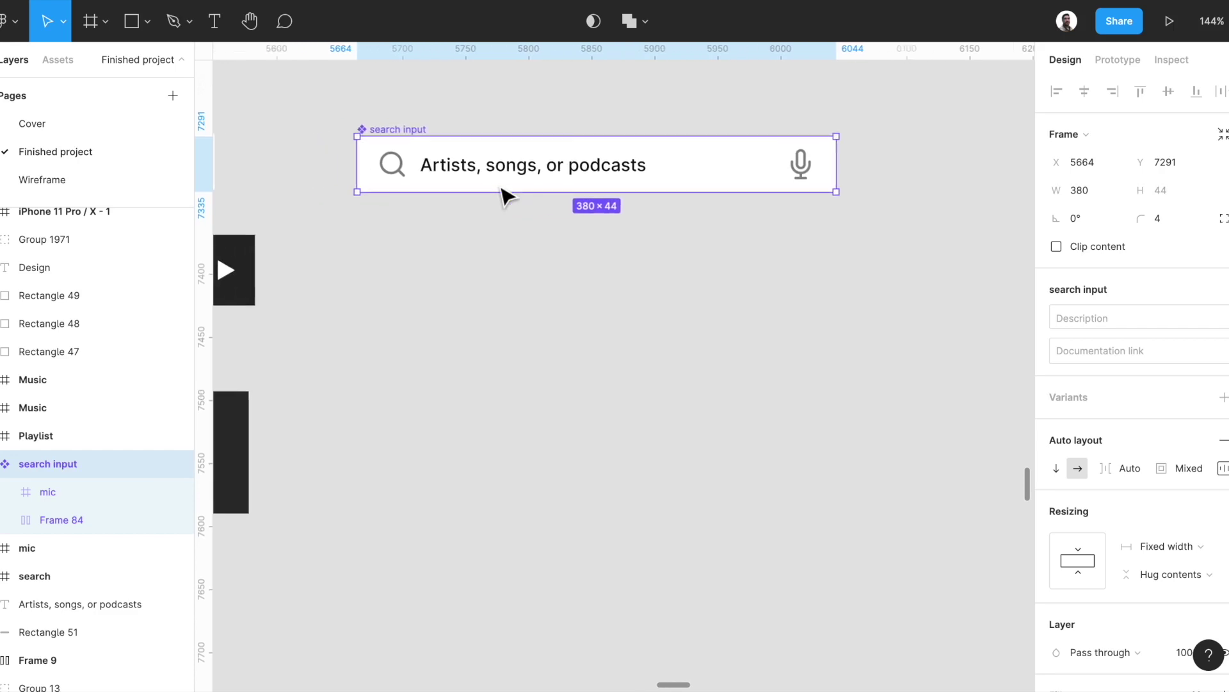
scroll(503, 195, down, 5)
scroll(640, 211, left, 3)
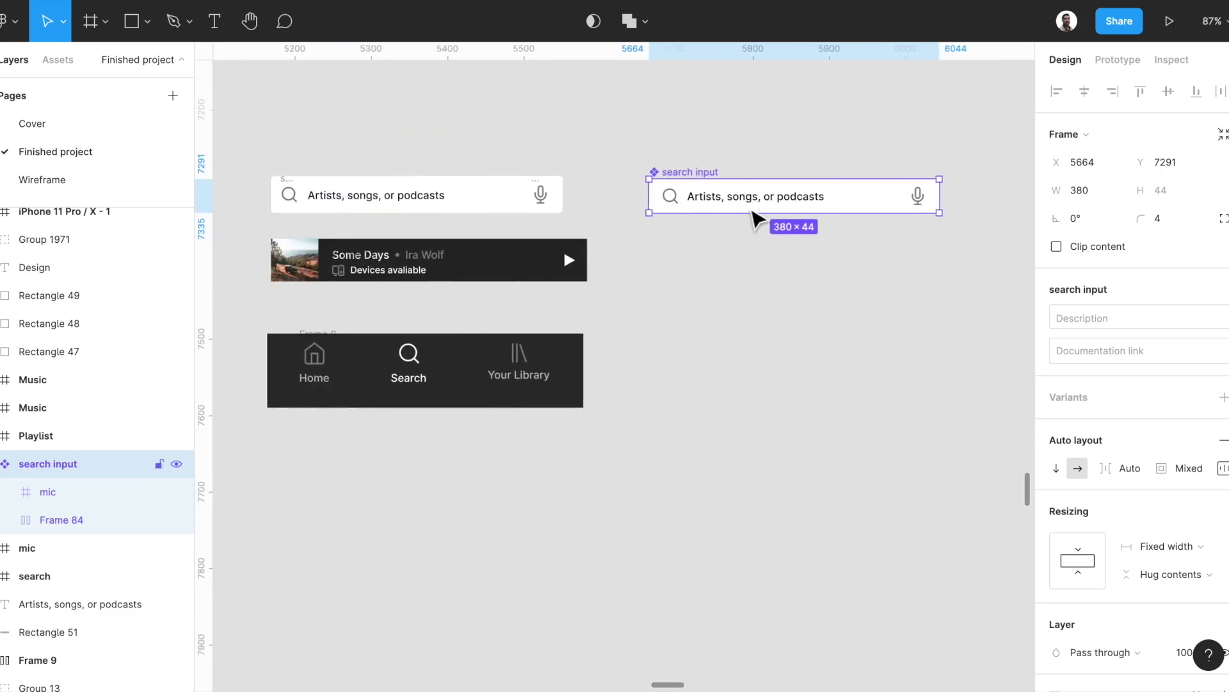
alt+drag(775, 213, 492, 286)
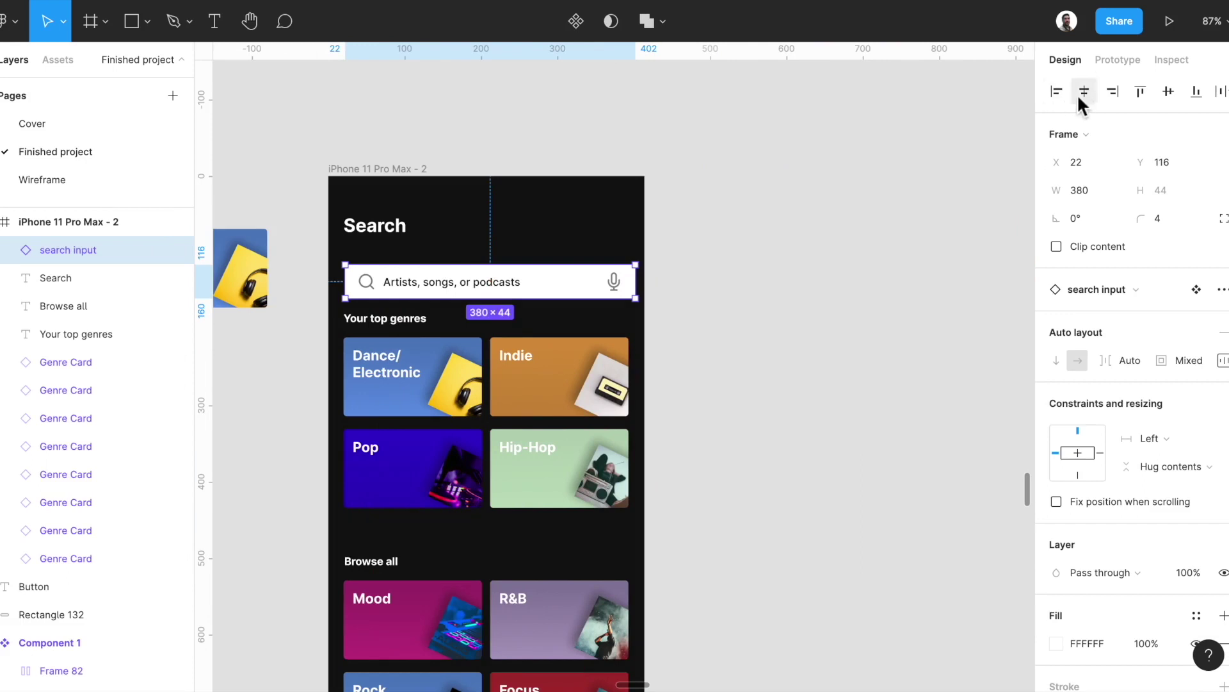
Fit the search input instance to the genre cards' outer edges, at X 20 with a width of about 373
scroll(220, 234, up, 3)
drag(425, 308, 437, 318)
drag(912, 324, 907, 333)
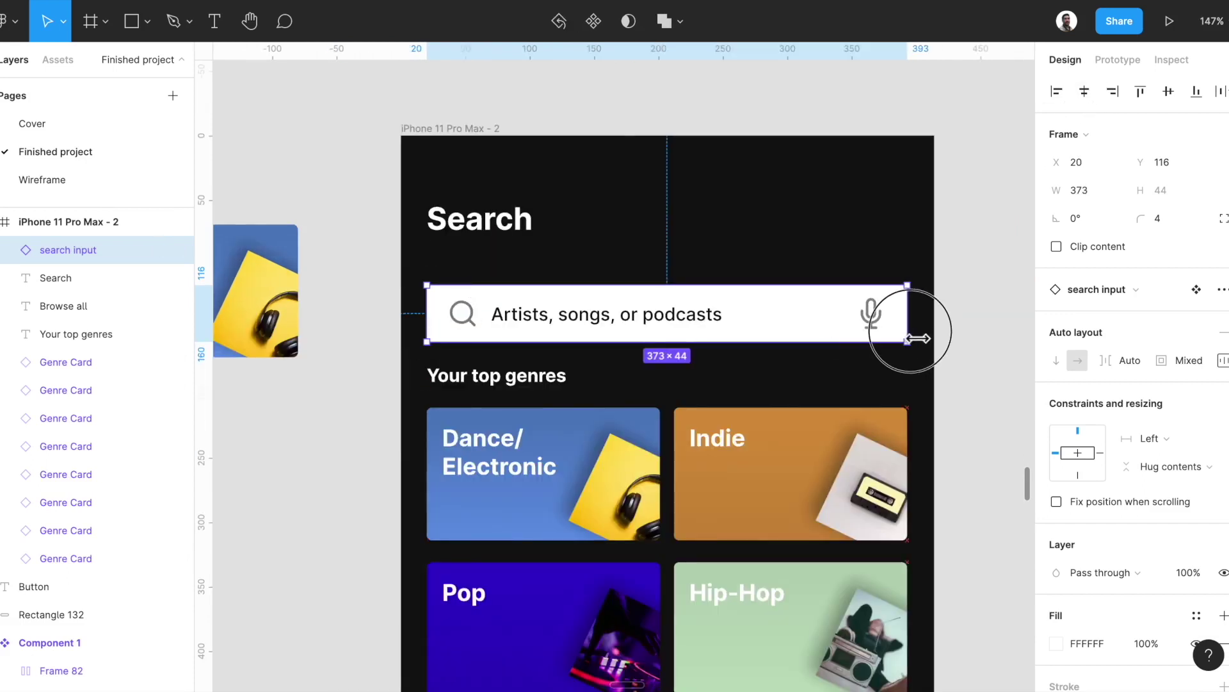
Duplicate the search input instance on the iPhone 11 Pro Max - 2 screen
double_click(455, 314)
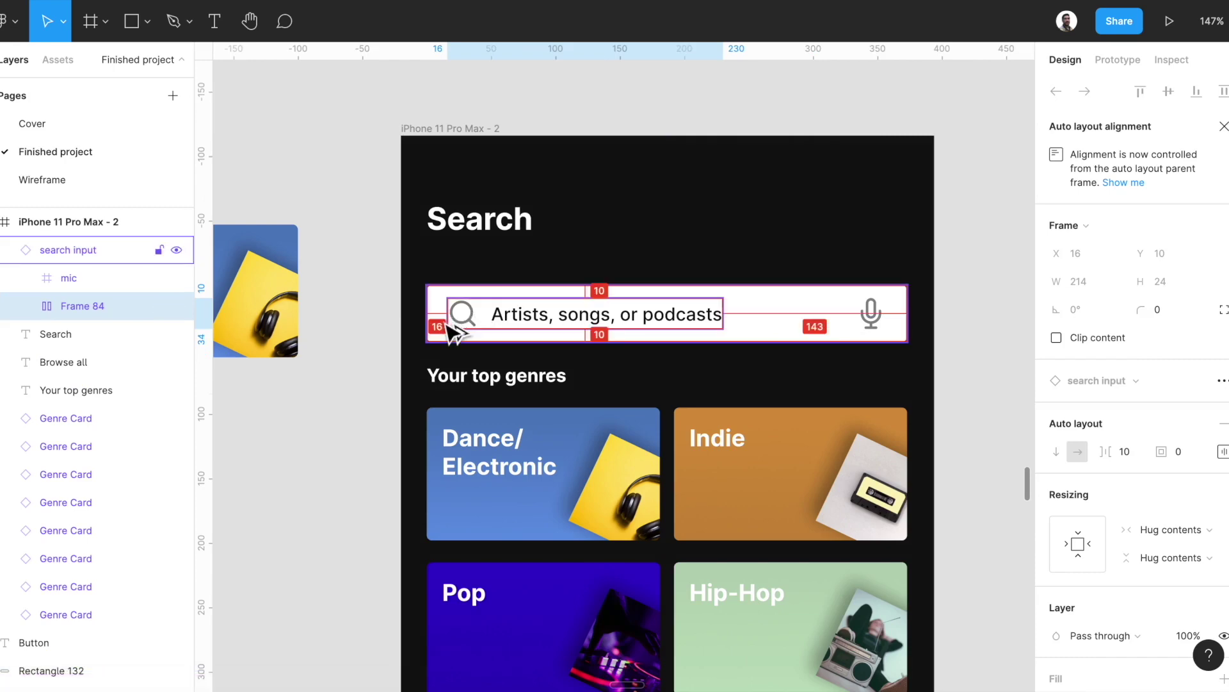
click(870, 314)
key(ctrl+d)
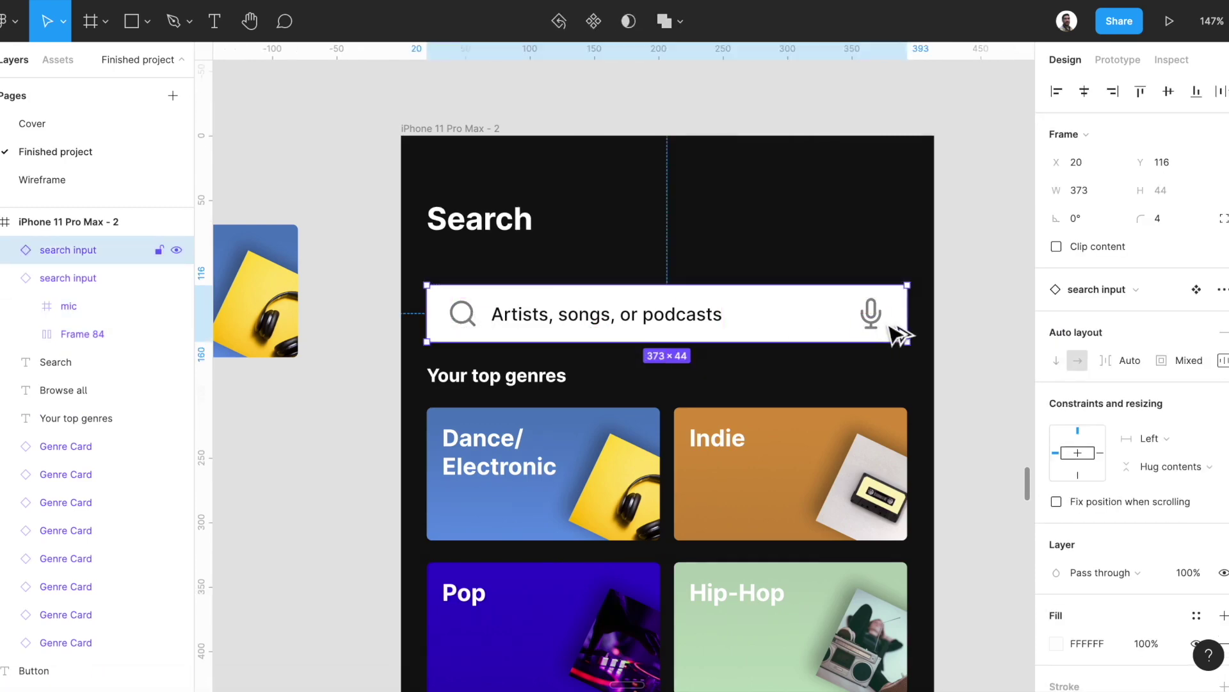
scroll(865, 331, down, 10)
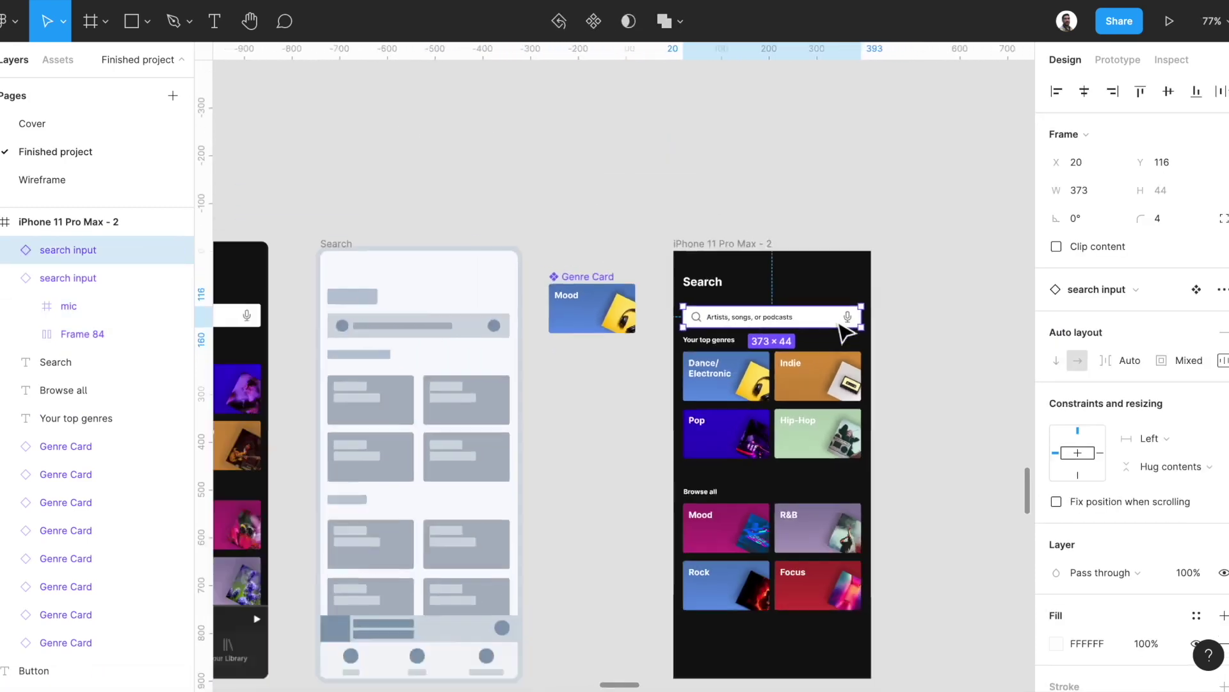
Copy the "Some Days" title, the dot and the artist name from the player bar to the canvas beneath the search input component
scroll(842, 331, right, 10)
scroll(650, 295, up, 5)
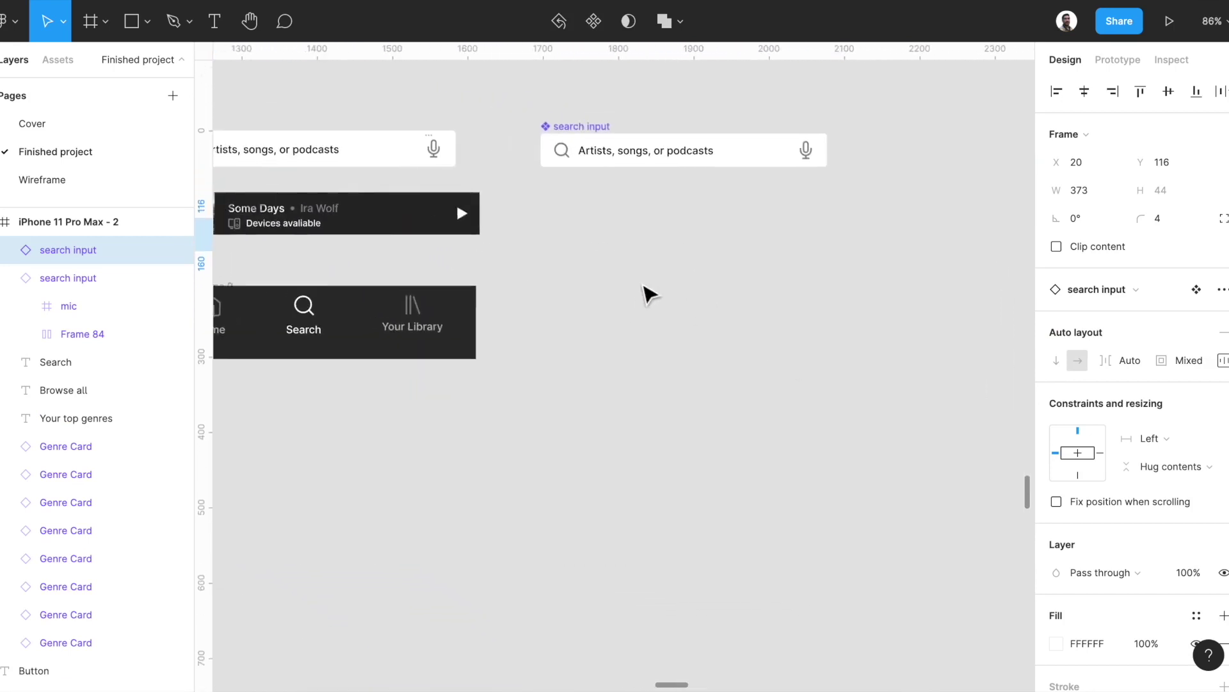
scroll(646, 293, up, 3)
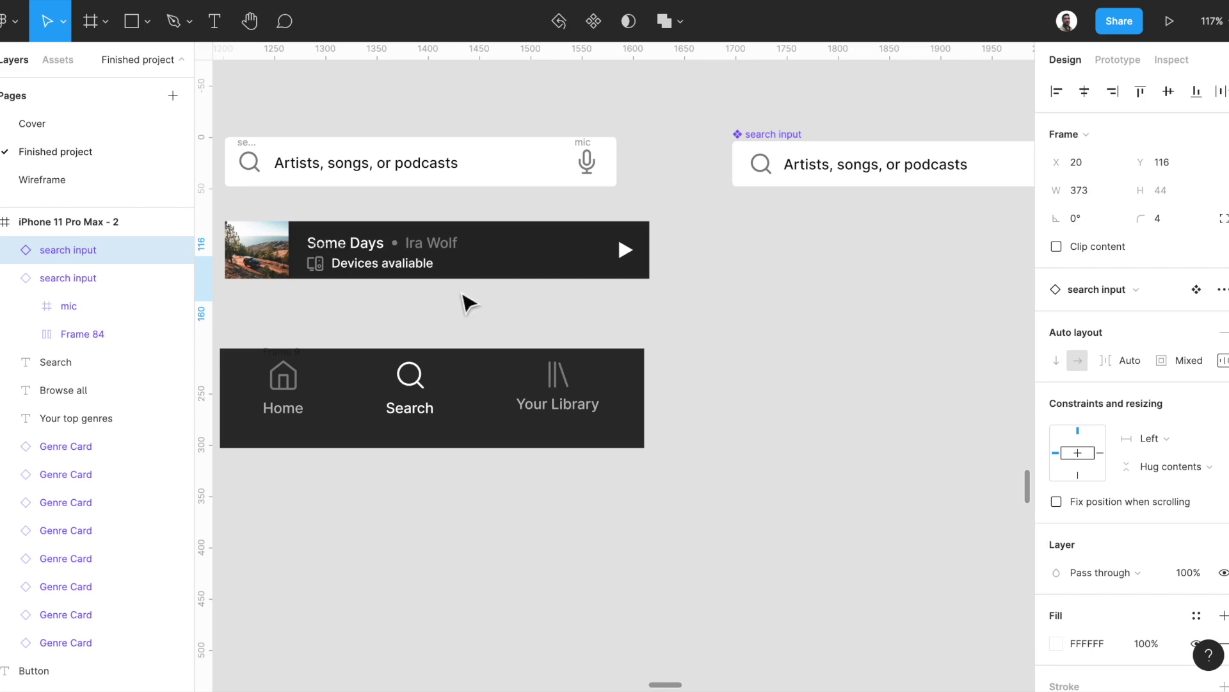
ctrl+click(378, 247)
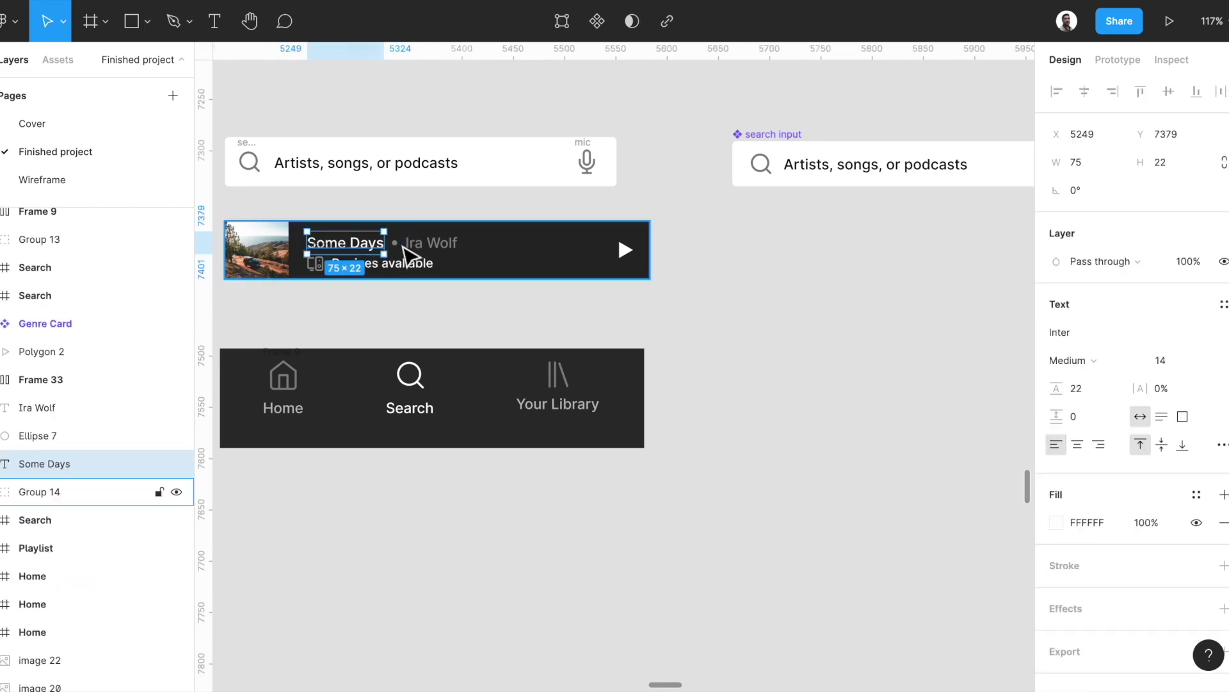
shift+click(396, 244)
shift+click(429, 245)
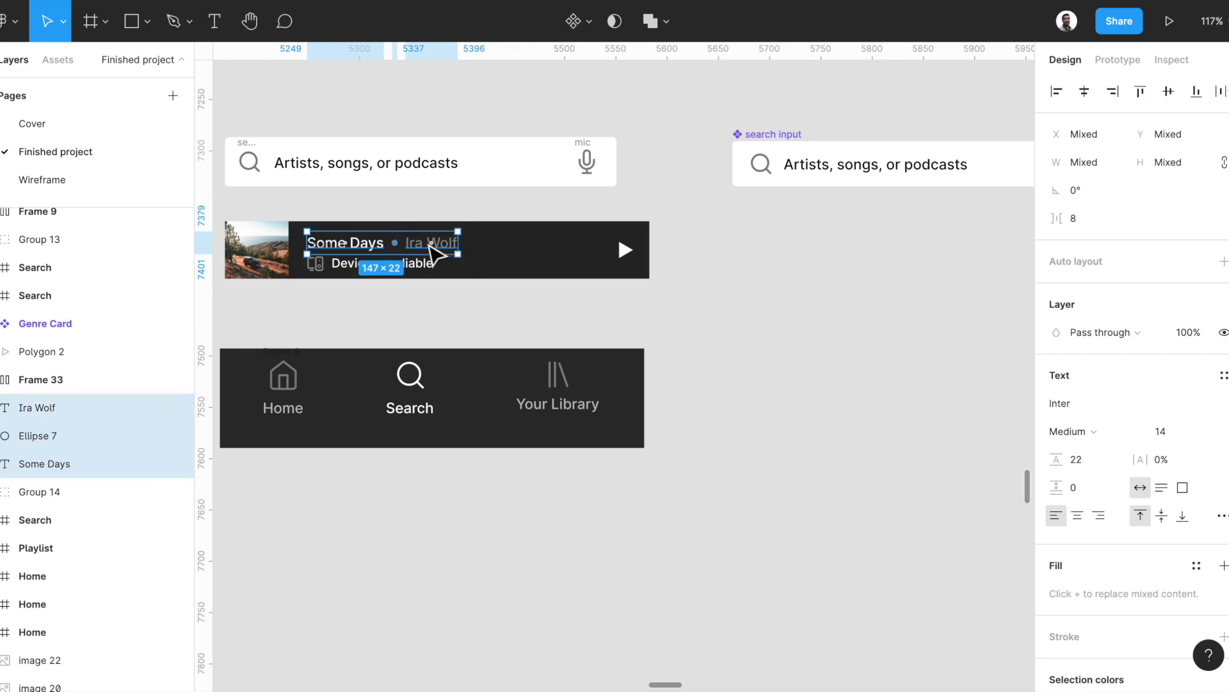
drag(436, 249, 846, 256)
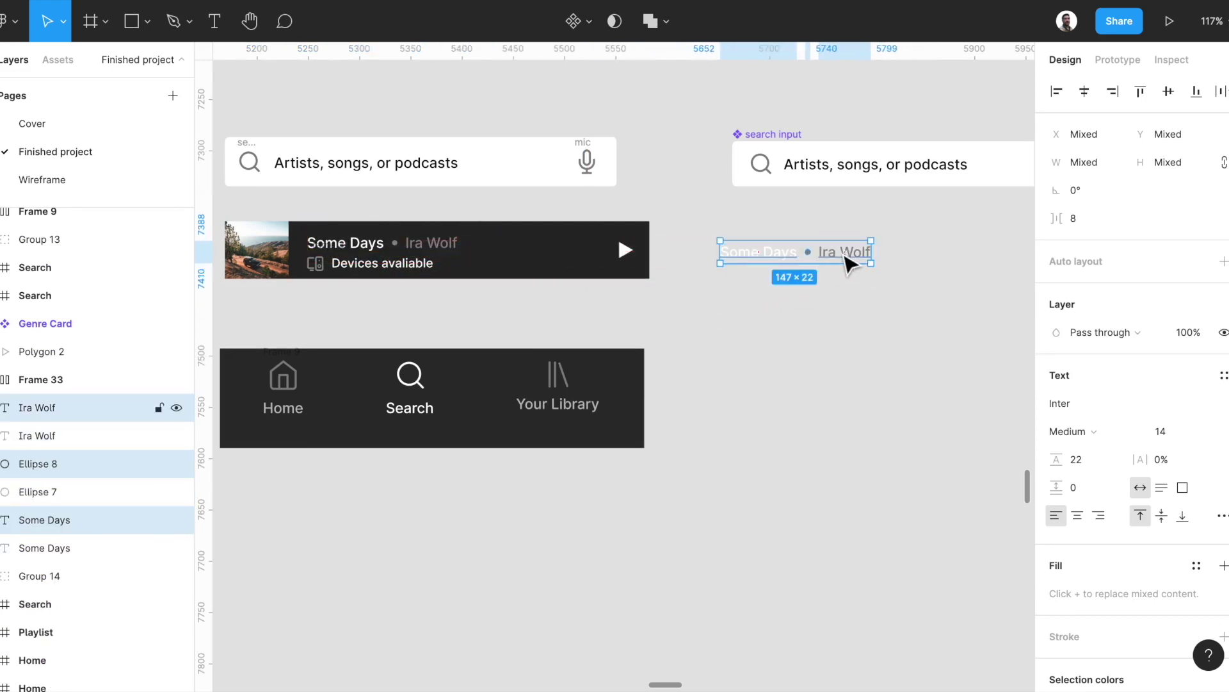
Wrap the copied song title, dot and artist name in a horizontal auto layout with centred alignment, and shift it slightly right
key(shift+a)
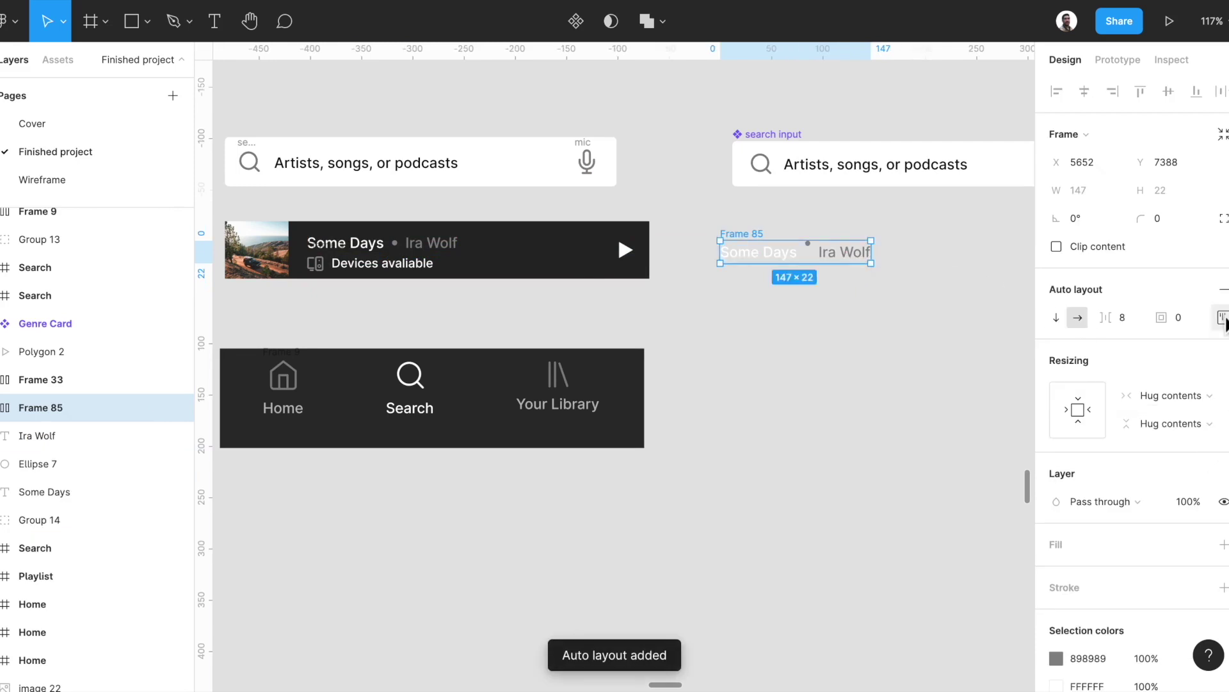
click(1220, 317)
click(1169, 392)
drag(747, 230, 777, 231)
Move the devices icon and "Devices avaliable" text from the player bar to beneath the copied title row and wrap them in auto layout
click(400, 260)
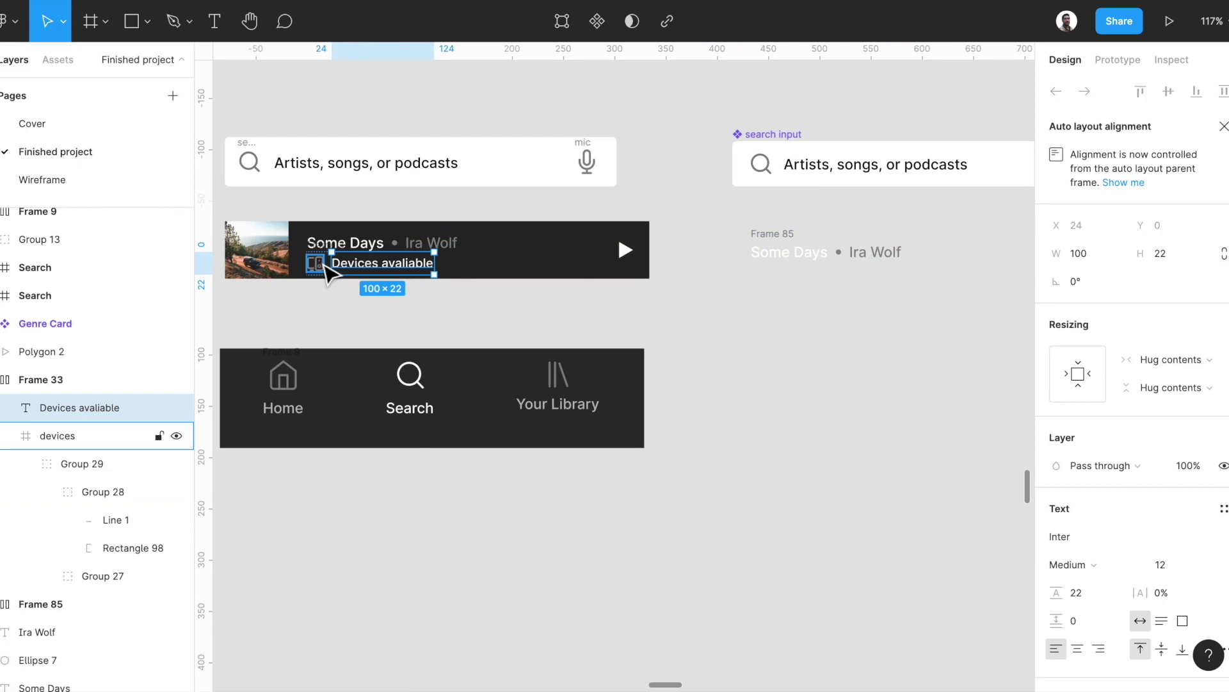
shift+click(315, 263)
drag(378, 276, 825, 294)
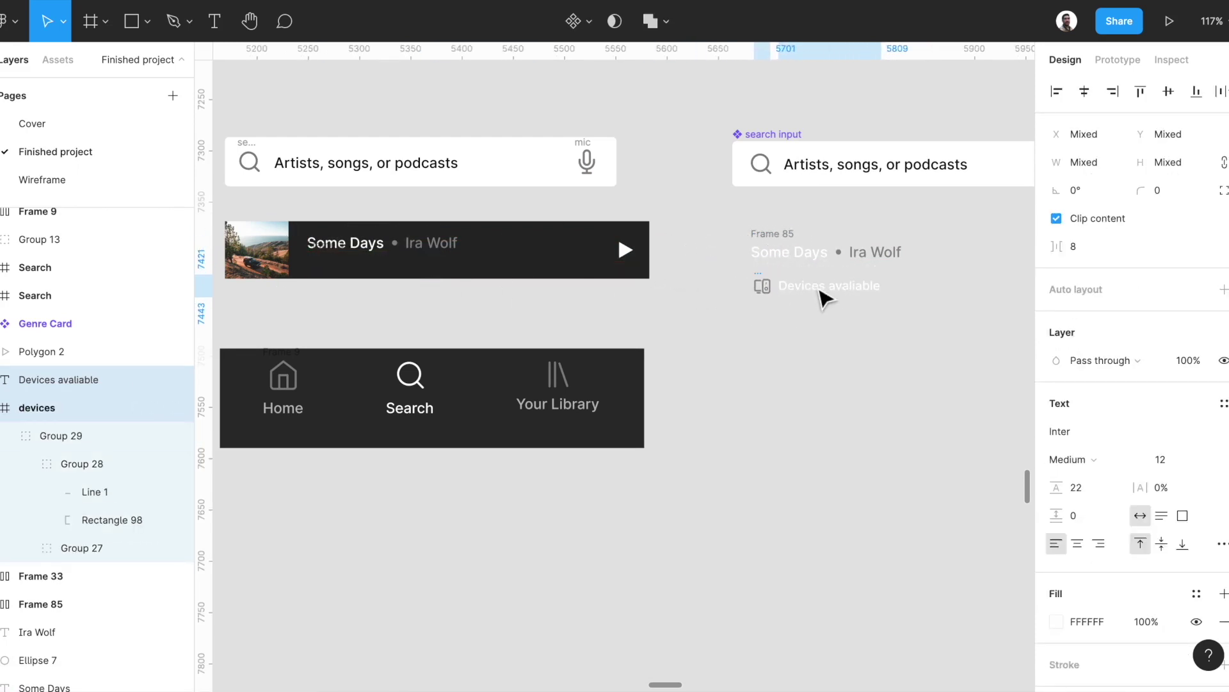
key(shift+a)
Combine the song title row and the devices row in a vertical auto layout with 4 spacing
drag(744, 232, 900, 351)
key(shift+a)
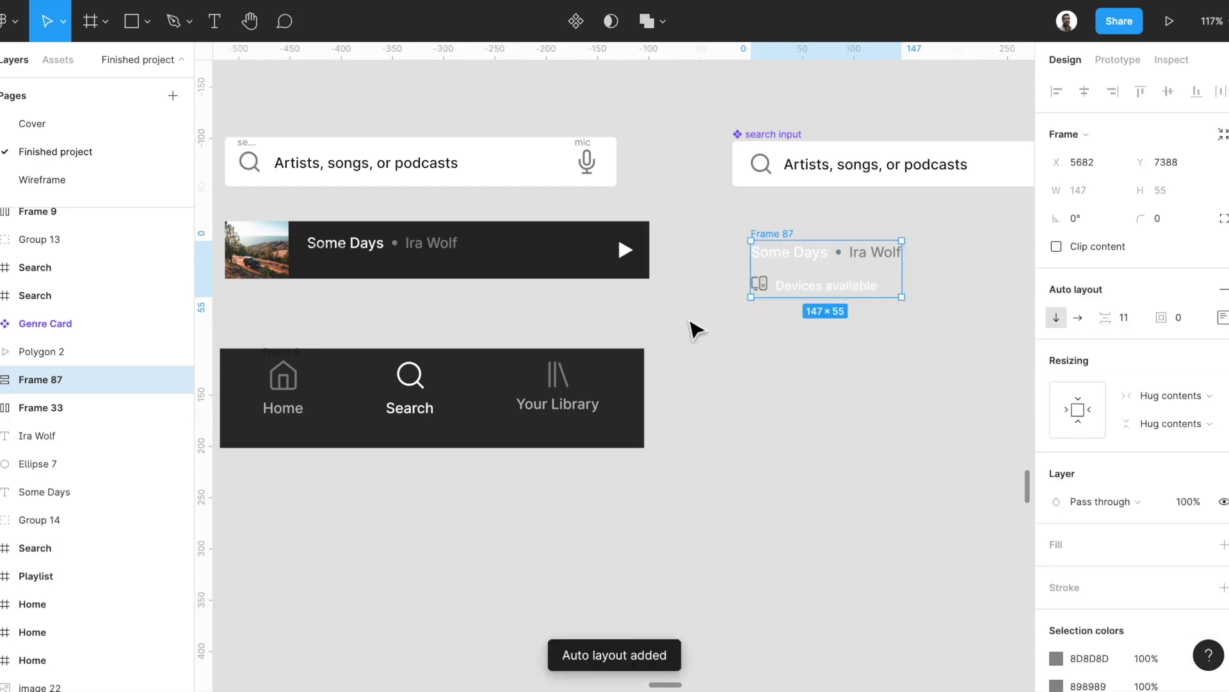
scroll(845, 294, up, 2)
text(11)
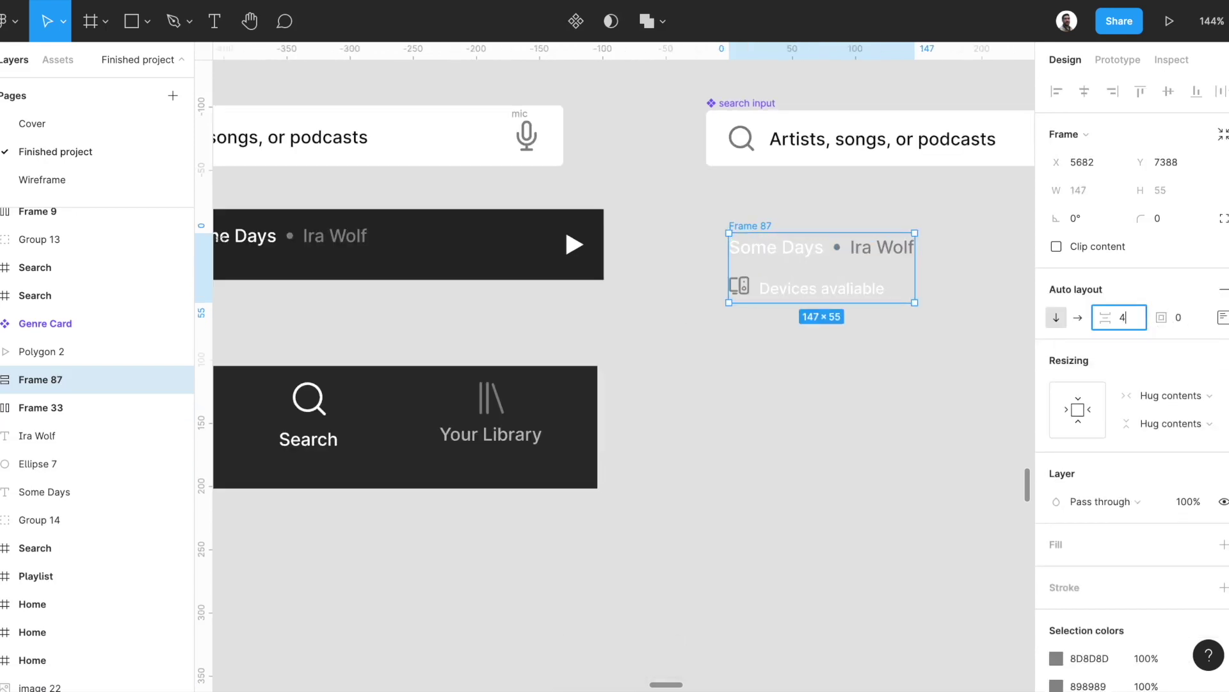
key(Return)
text(4)
key(Return)
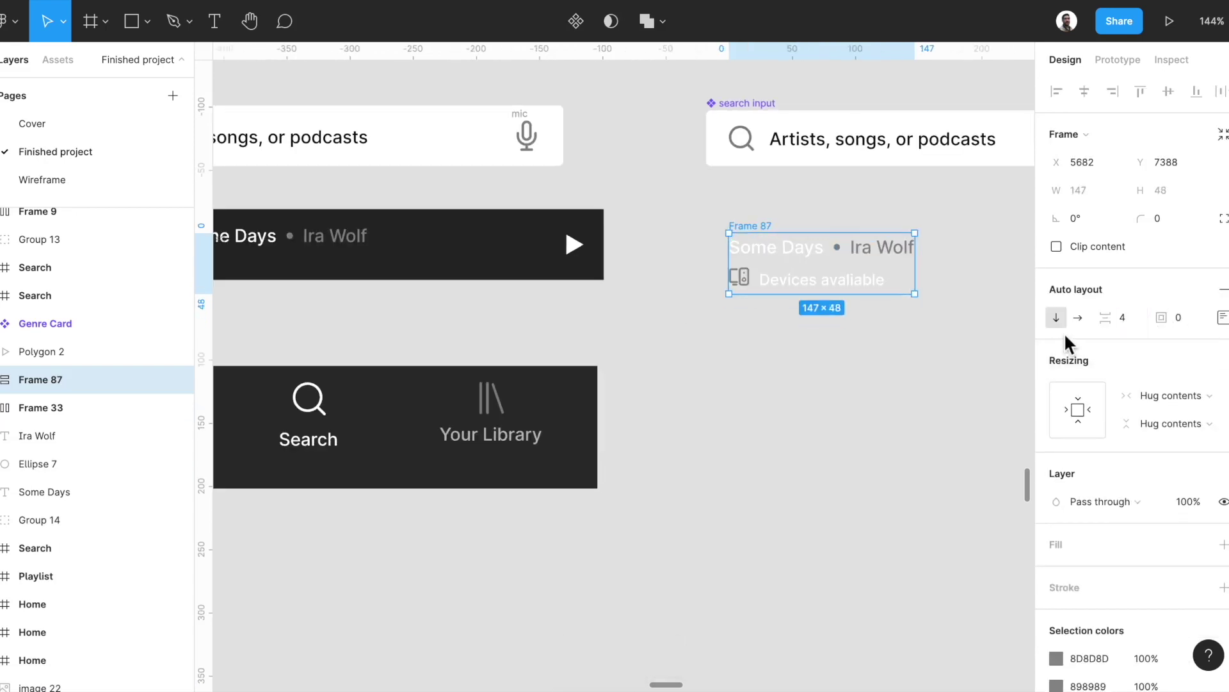
Try the horizontal direction on the song text stack's auto layout, comparing it with the vertical direction
scroll(936, 356, right, 5)
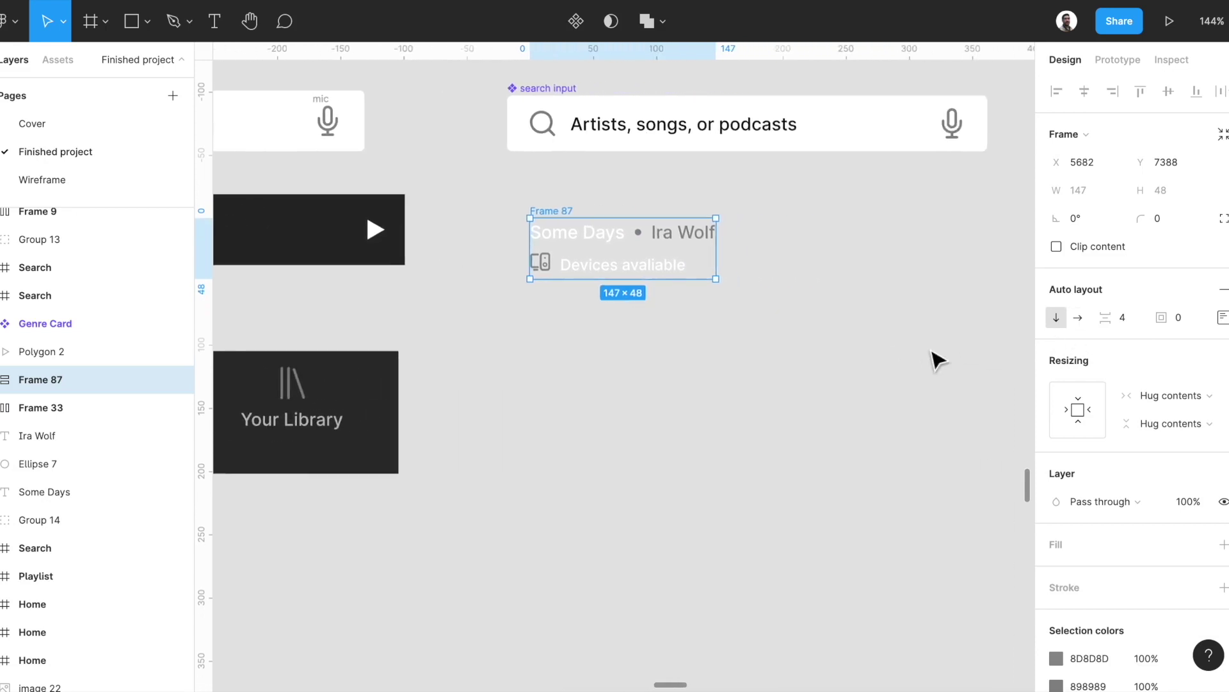
click(1077, 319)
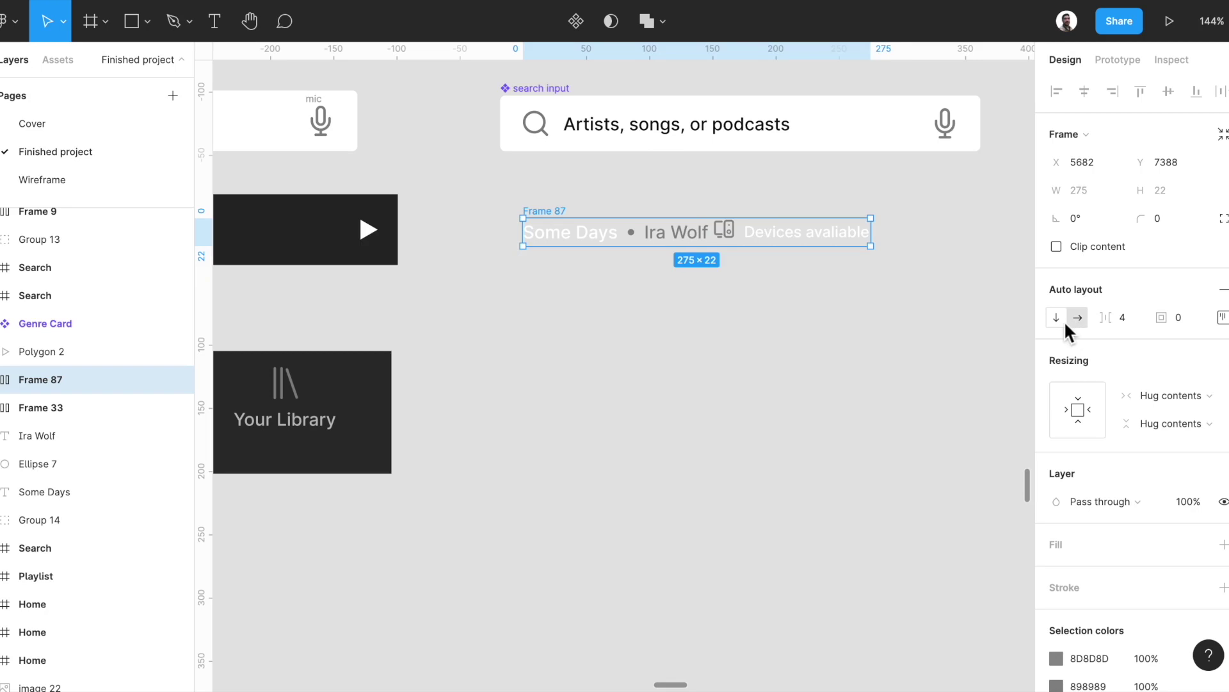
click(1056, 319)
click(1077, 319)
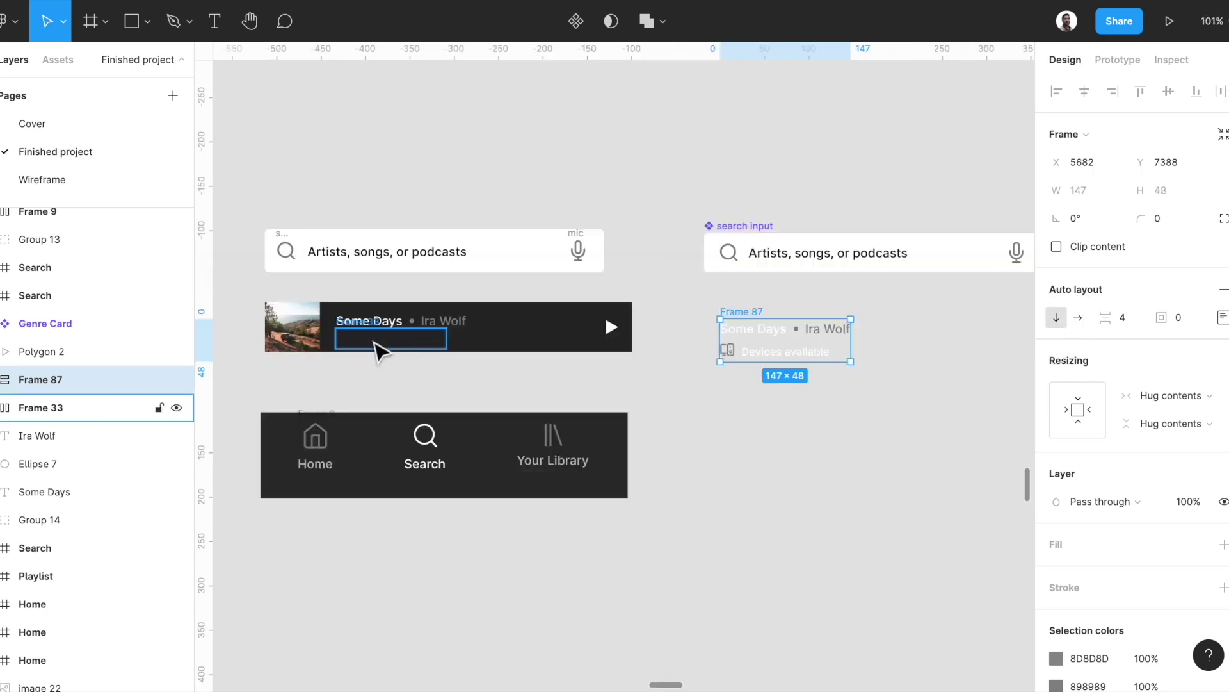
Delete the empty devices frame left in the original player bar and move the new song text stack slightly right
click(377, 351)
key(Escape)
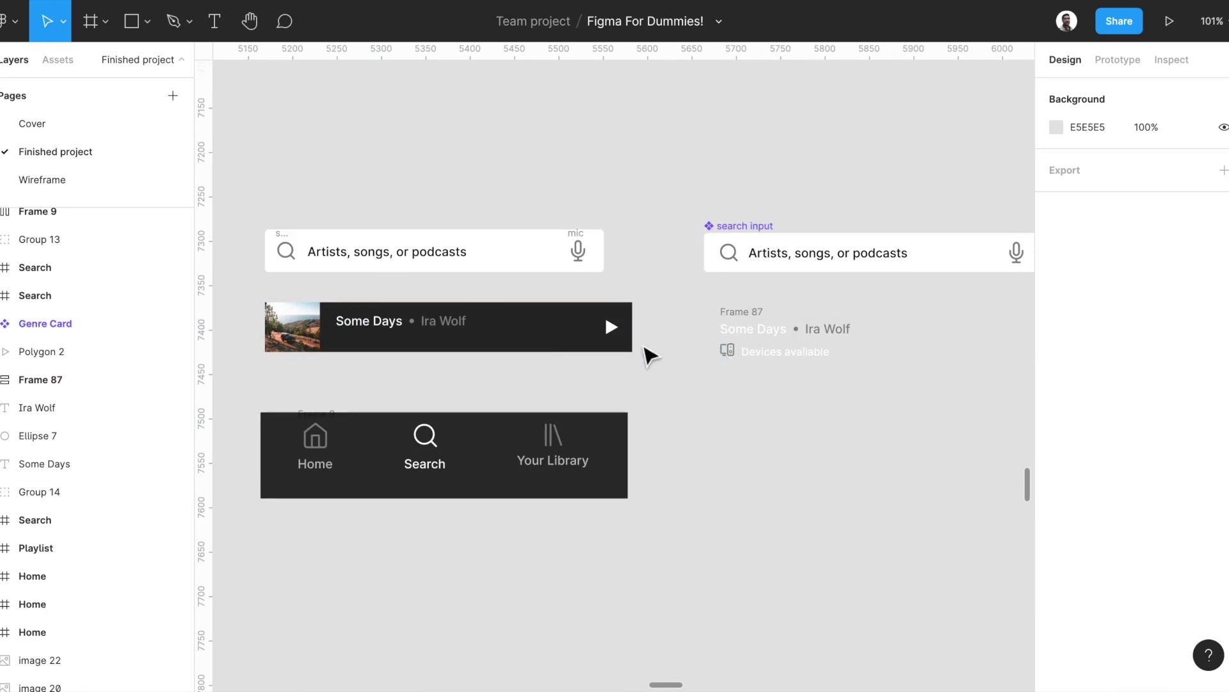
click(296, 335)
click(755, 312)
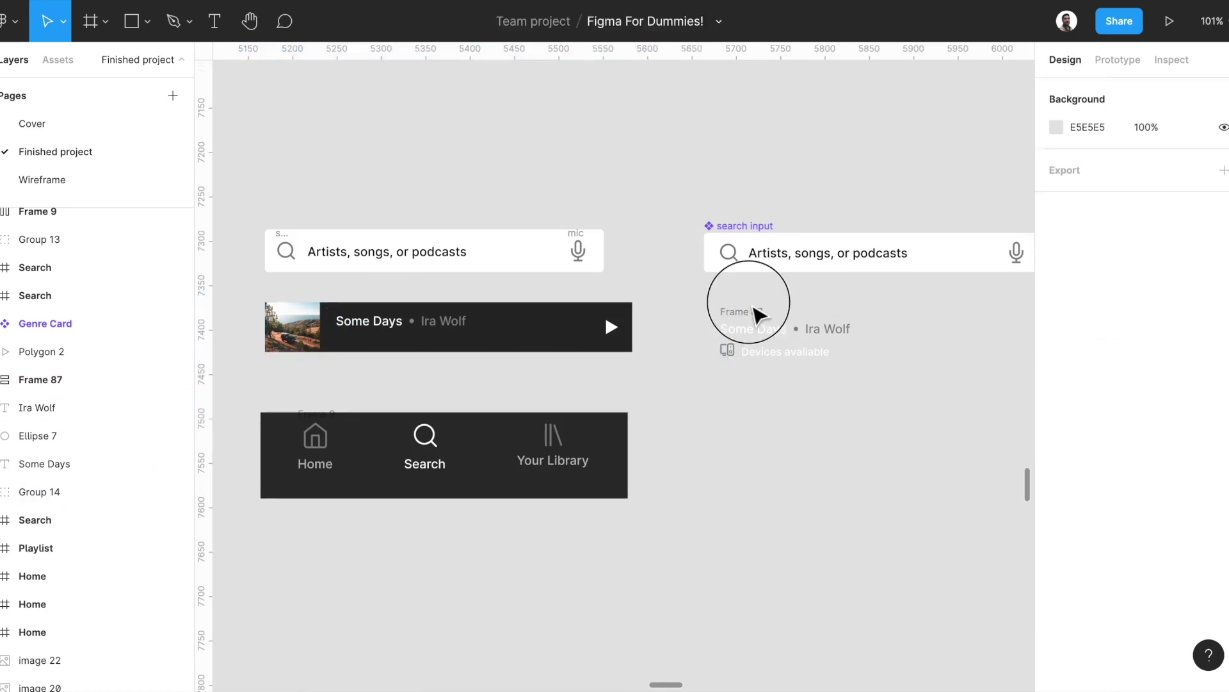
Copy the landscape thumbnail from the original player bar to the left side of the new song text stack
double_click(297, 340)
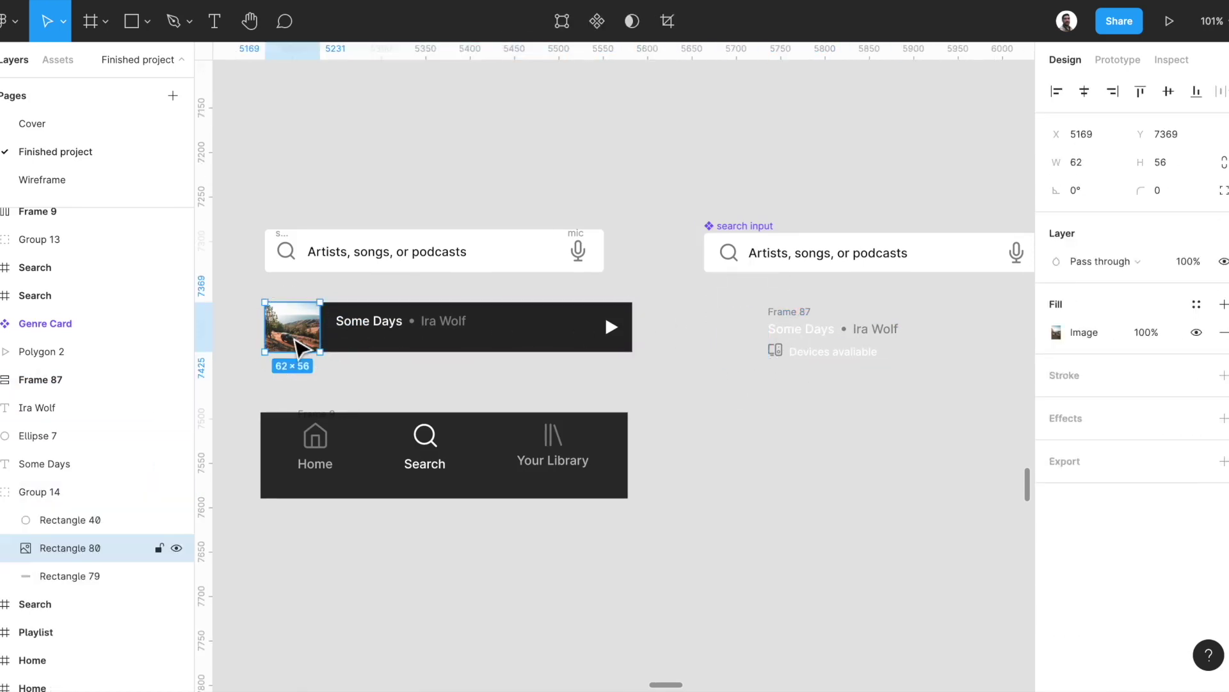
drag(301, 346, 736, 352)
scroll(736, 352, up, 5)
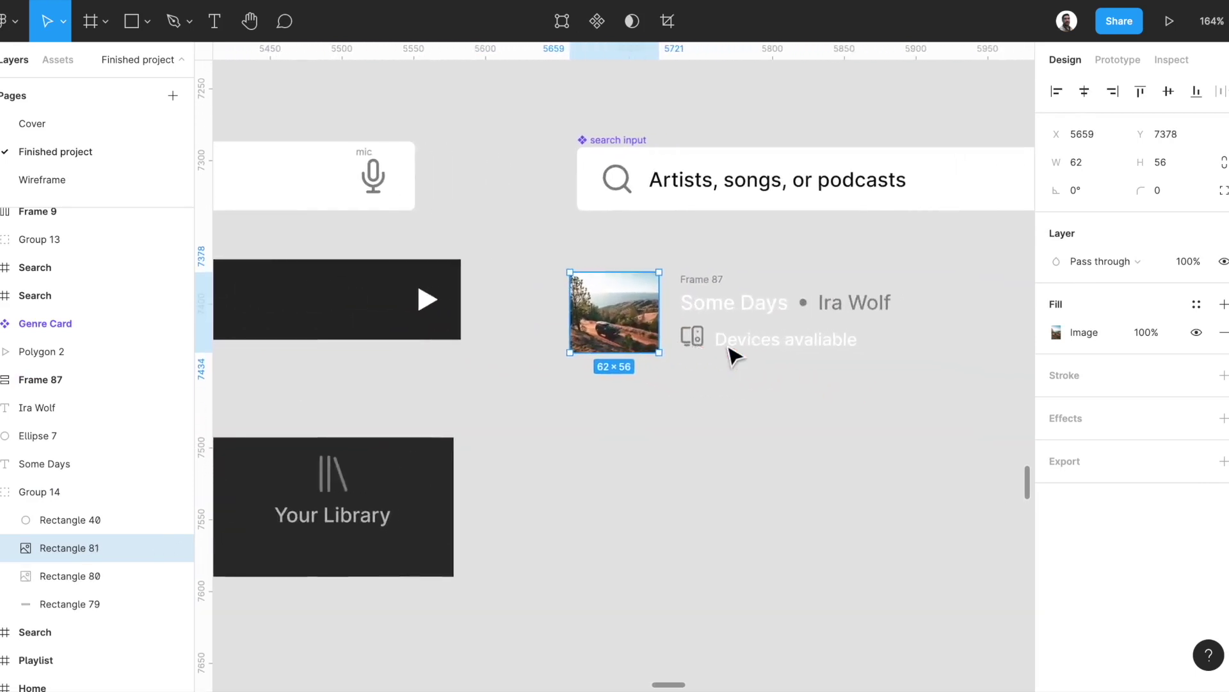
Ungroup the original player bar group that contains the copied thumbnail
shift+click(694, 317)
double_click(575, 292)
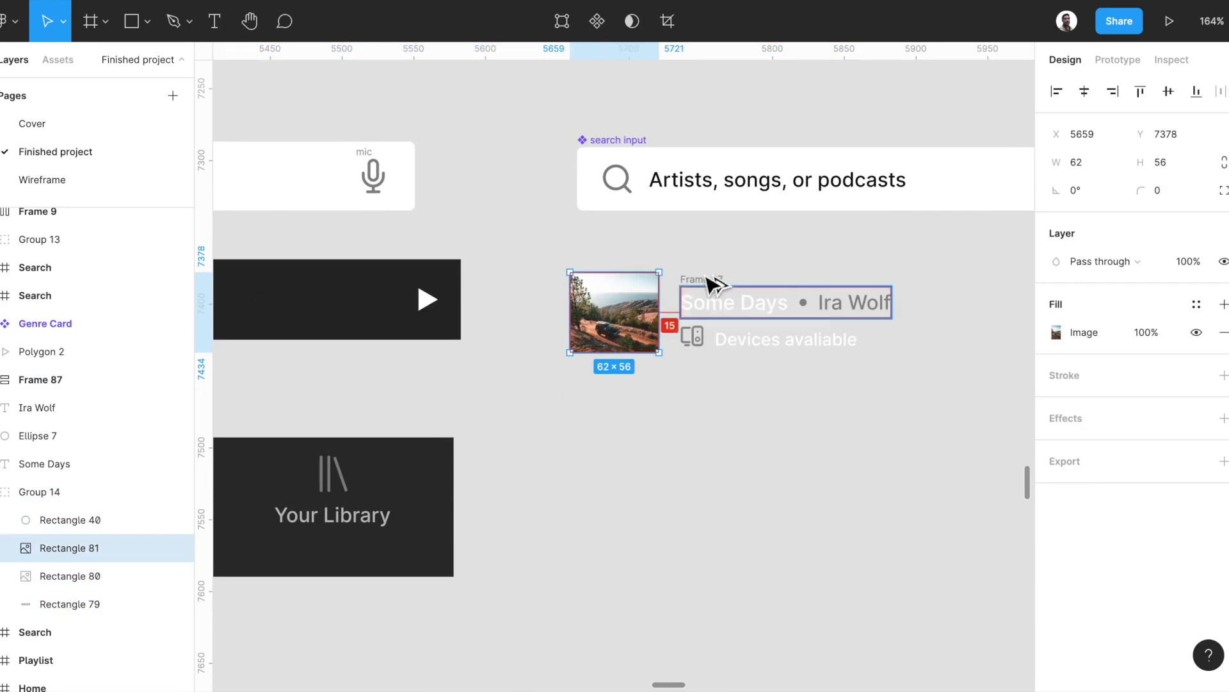
drag(920, 256, 604, 337)
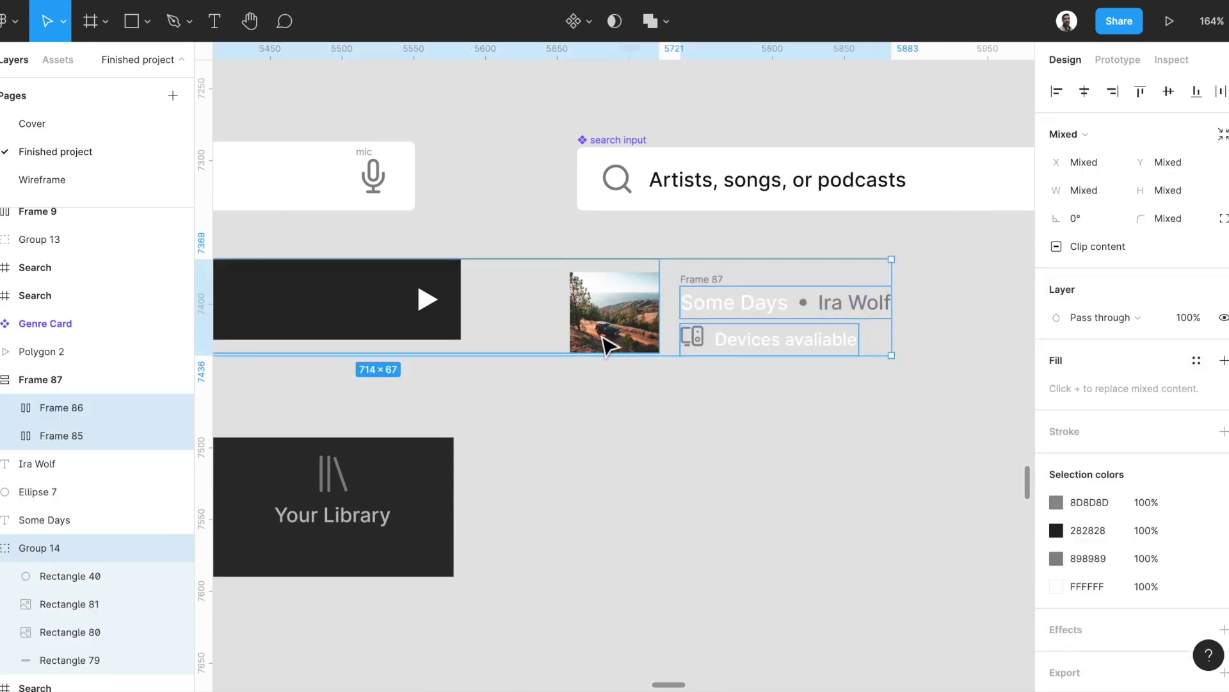
click(543, 334)
right_click(538, 327)
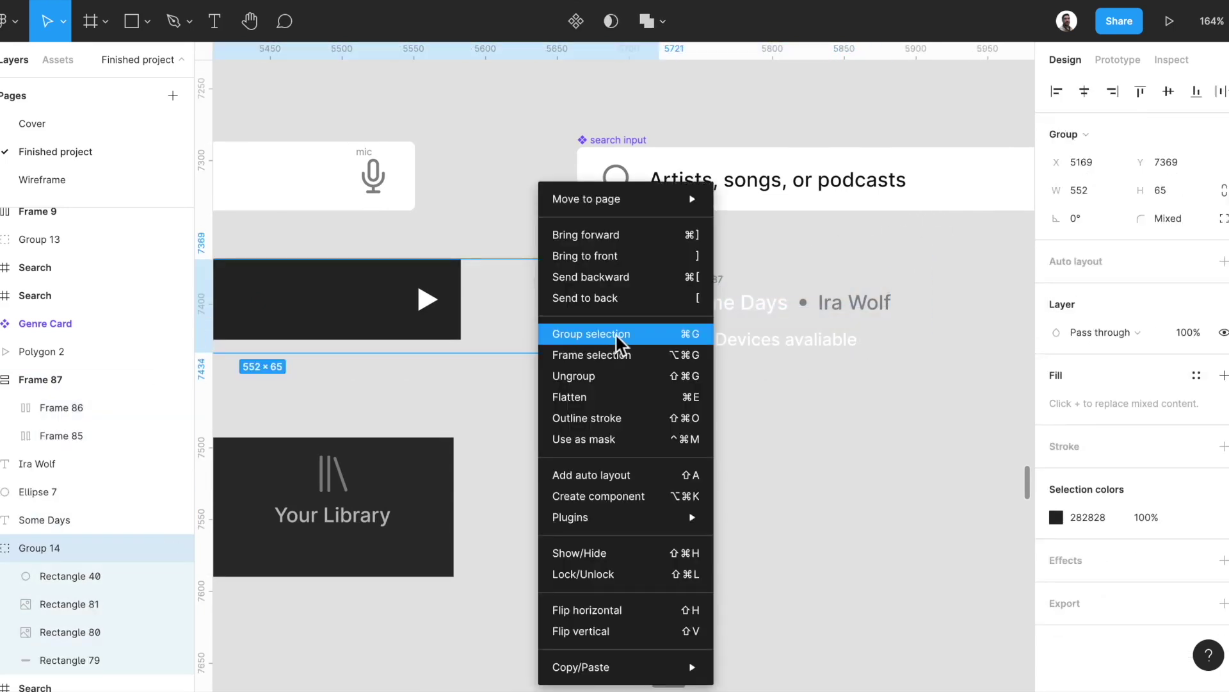
click(640, 379)
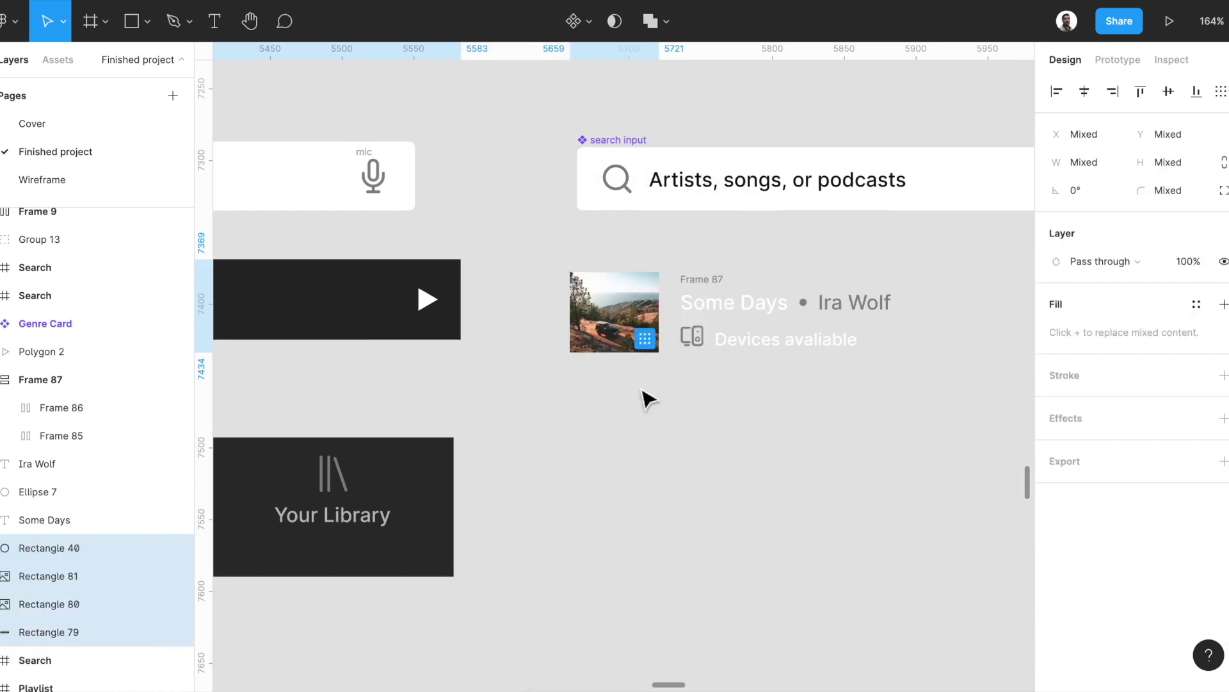
Wrap the copied thumbnail and song text stack in a horizontal auto layout with 15 spacing and centred alignment
click(576, 307)
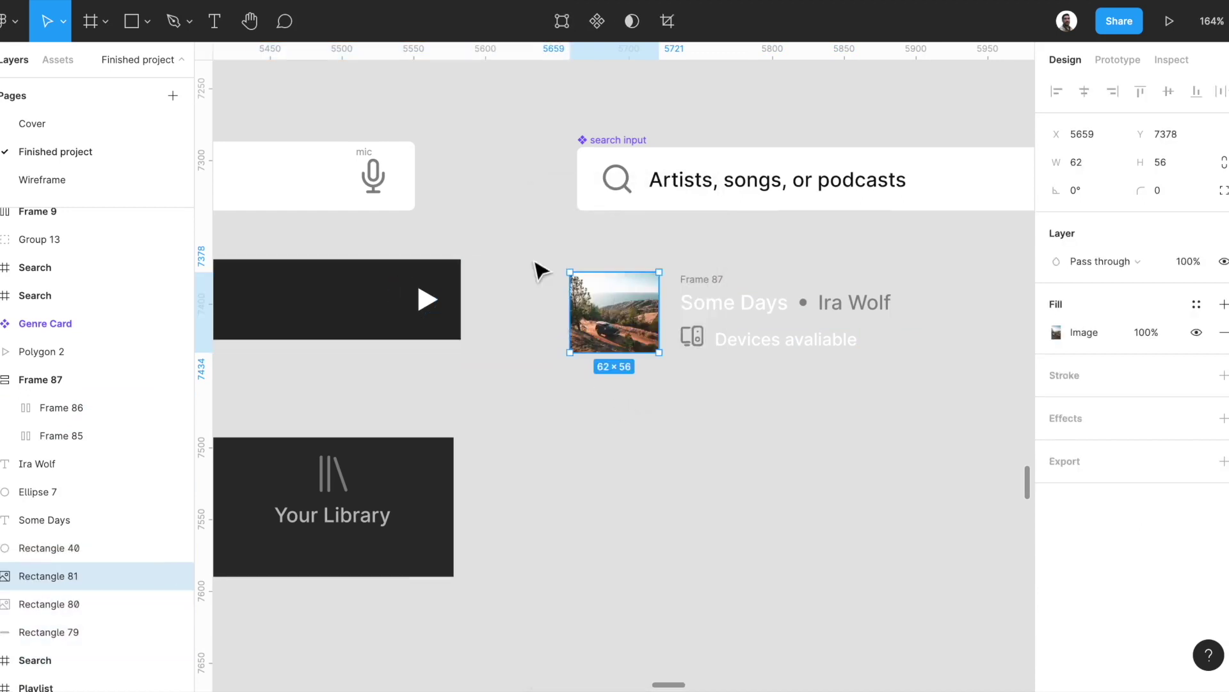
shift+click(818, 354)
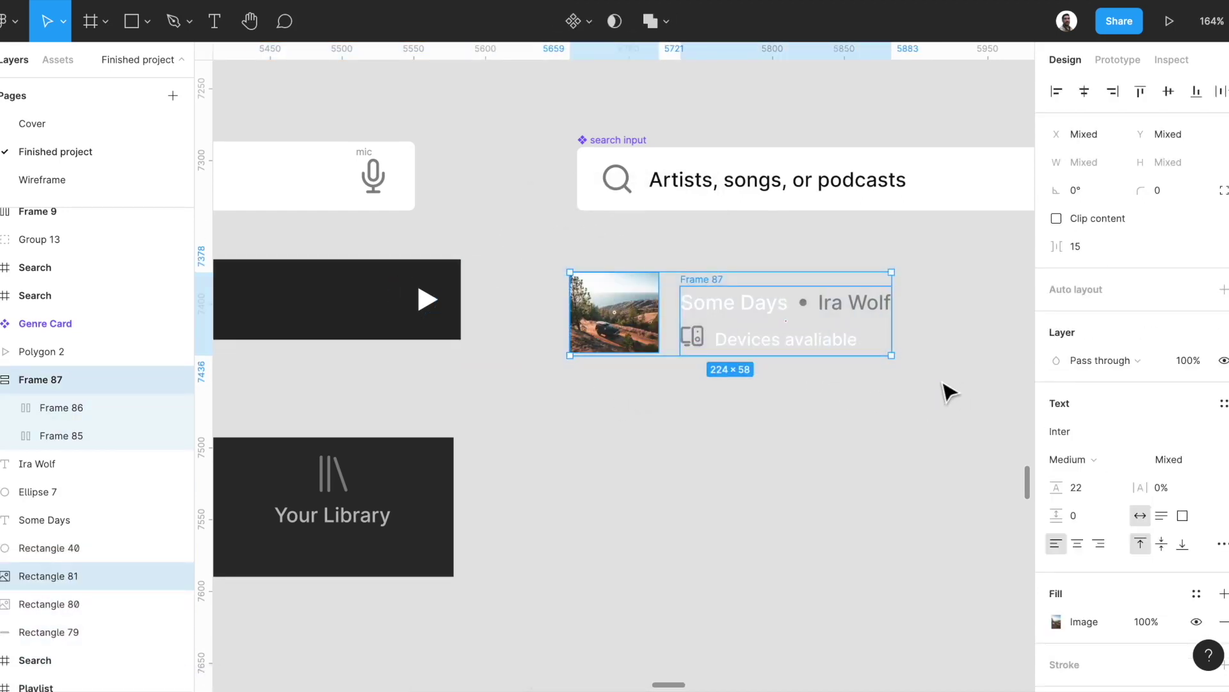
key(shift+a)
click(1220, 317)
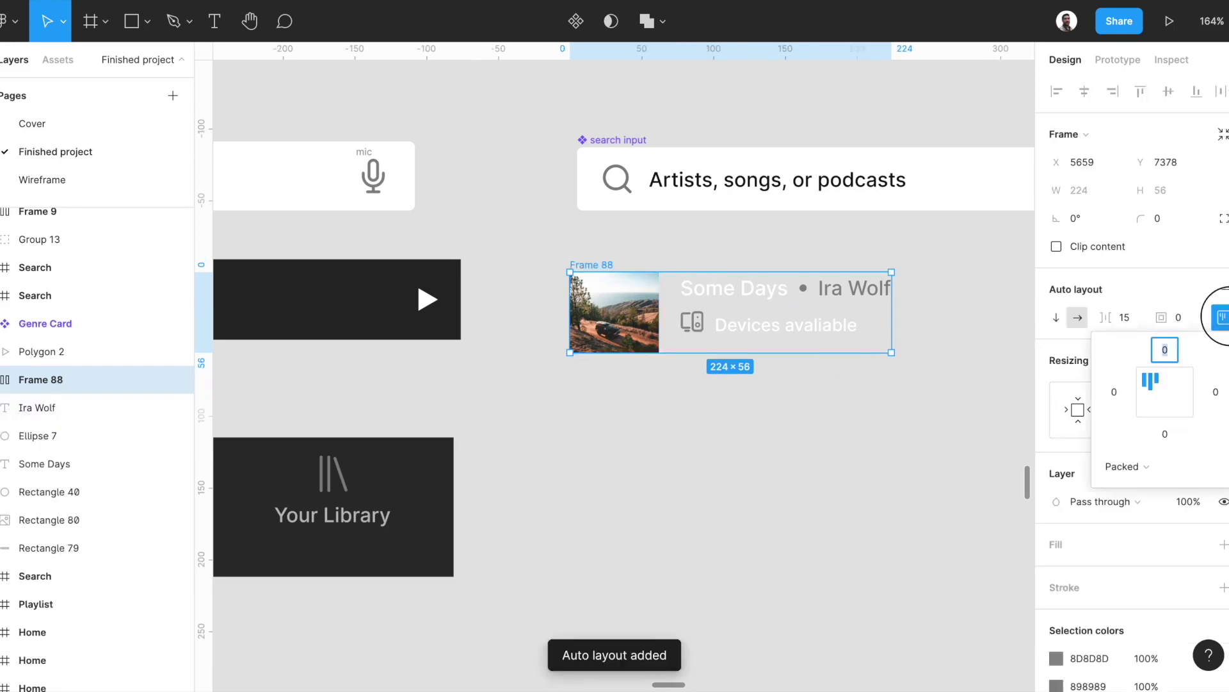
click(1167, 390)
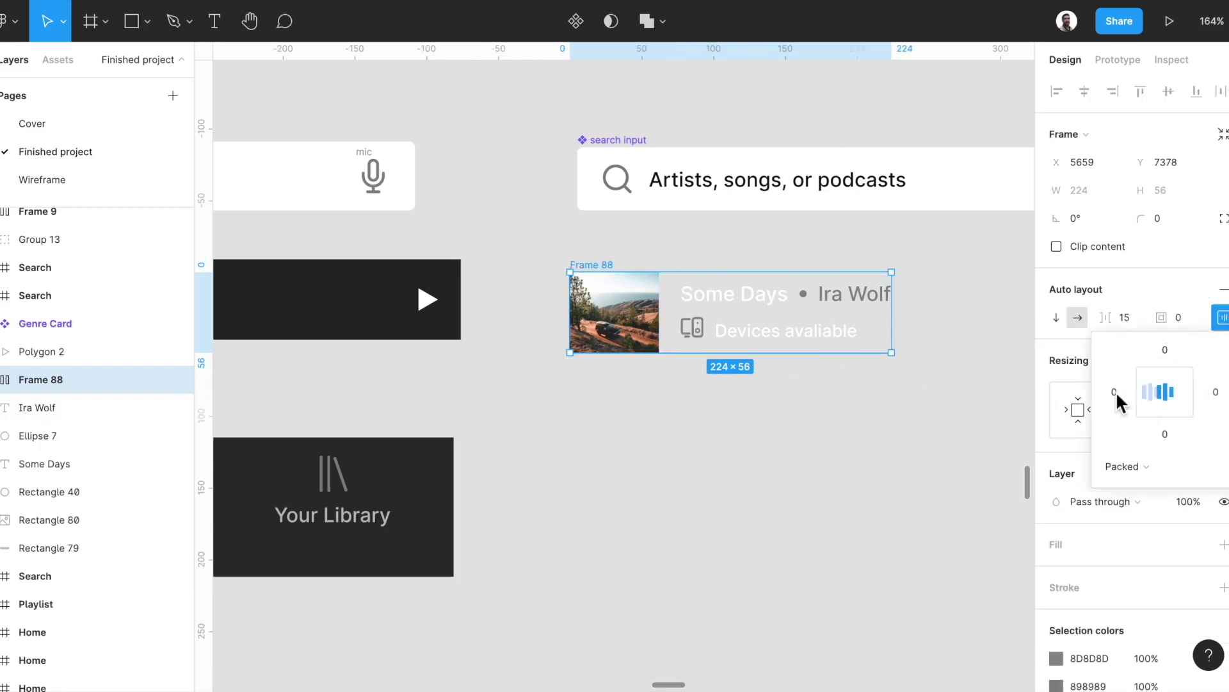
scroll(960, 399, down, 1)
scroll(961, 398, down, 1)
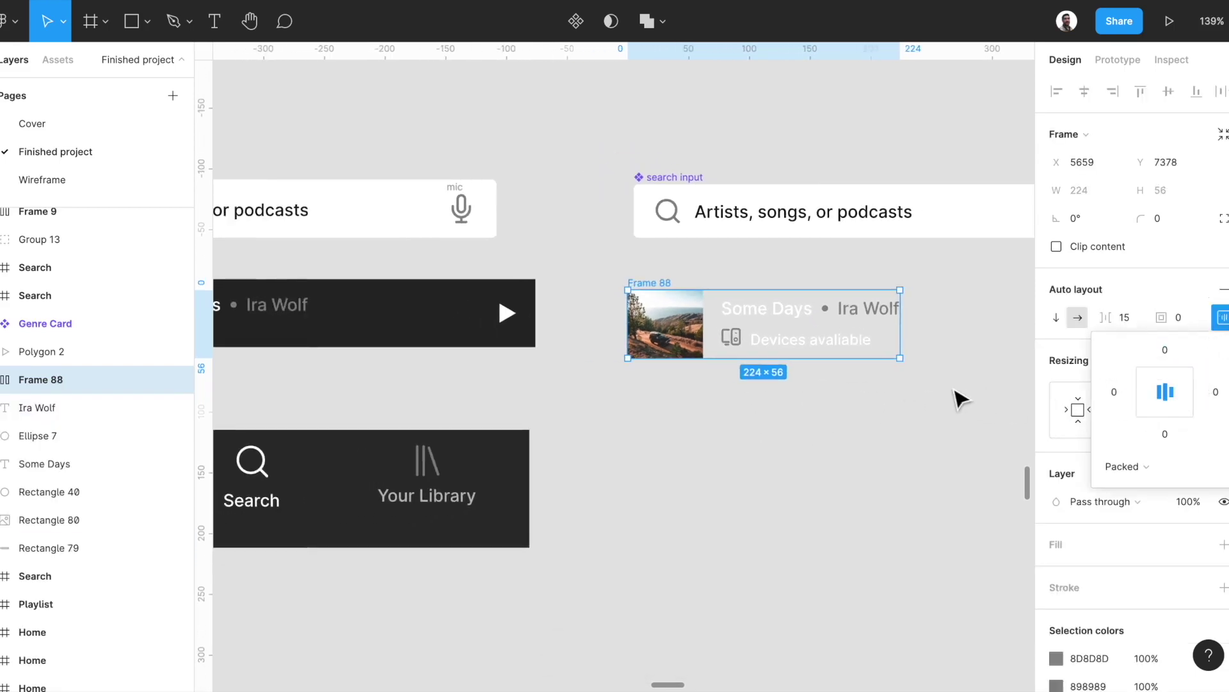
click(935, 462)
Fill the new player frame with the dark 282828 colour sampled from the original player bar
click(671, 292)
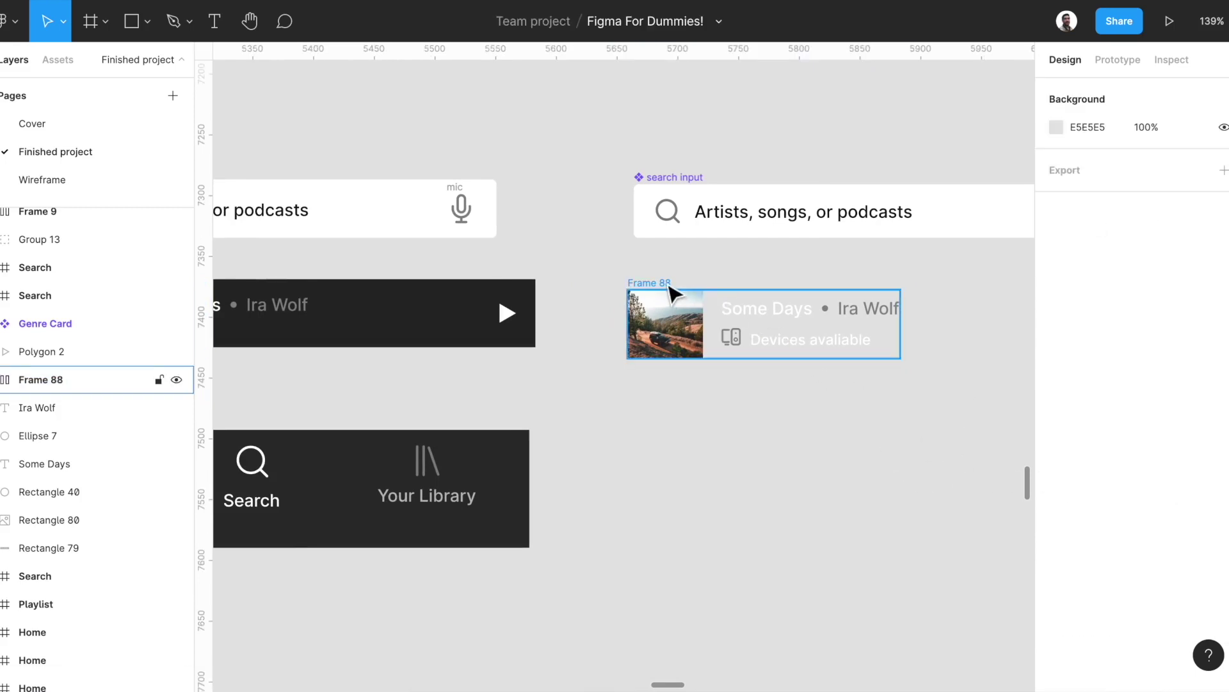
key(i)
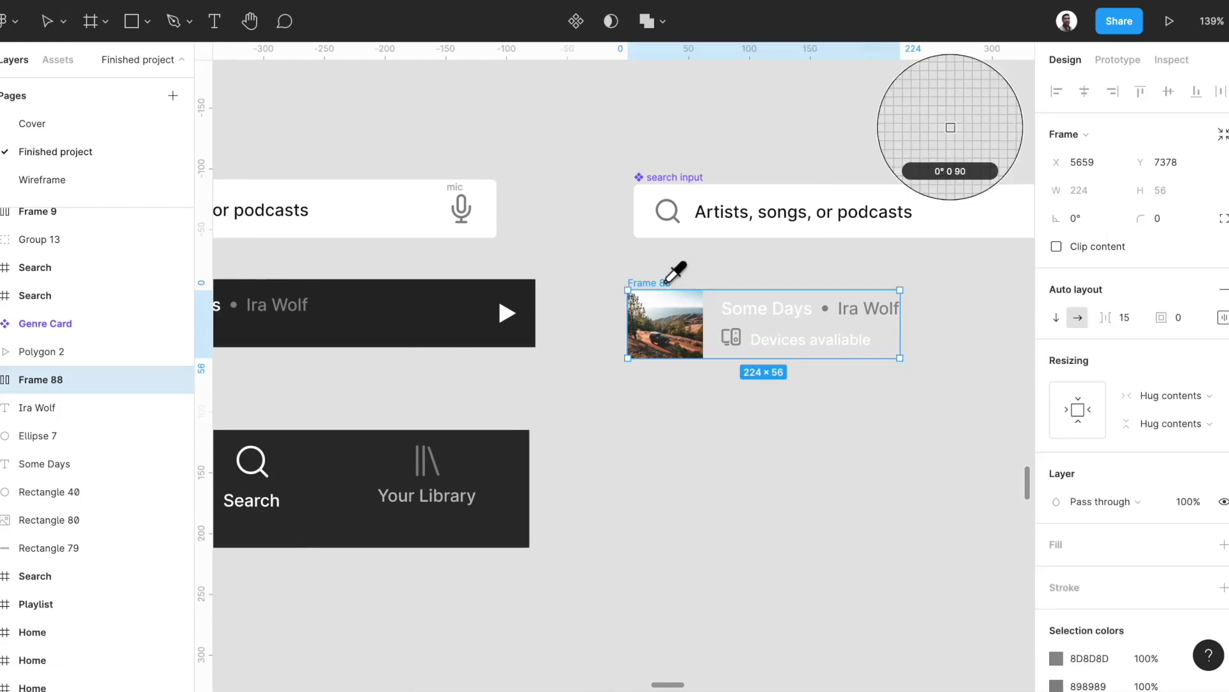
click(430, 323)
scroll(760, 432, down, 1)
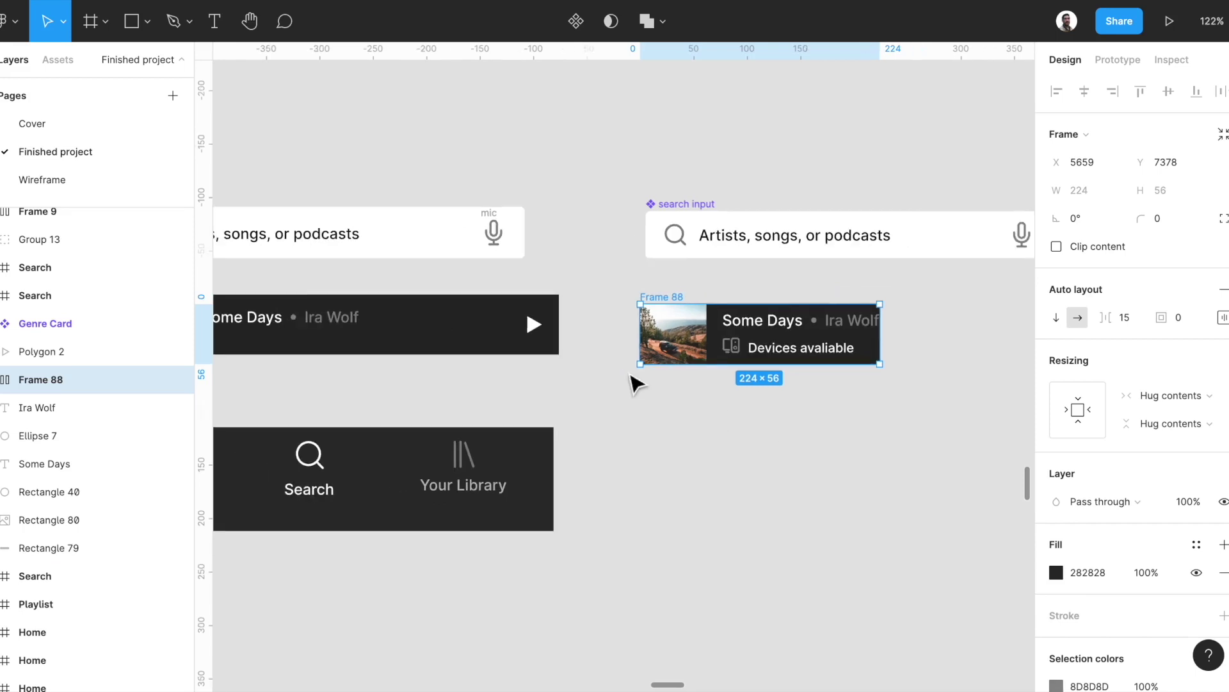
Draw a triangle about 29 by 32 with the Polygon tool on the empty canvas just below the new player frame
scroll(508, 349, left, 2)
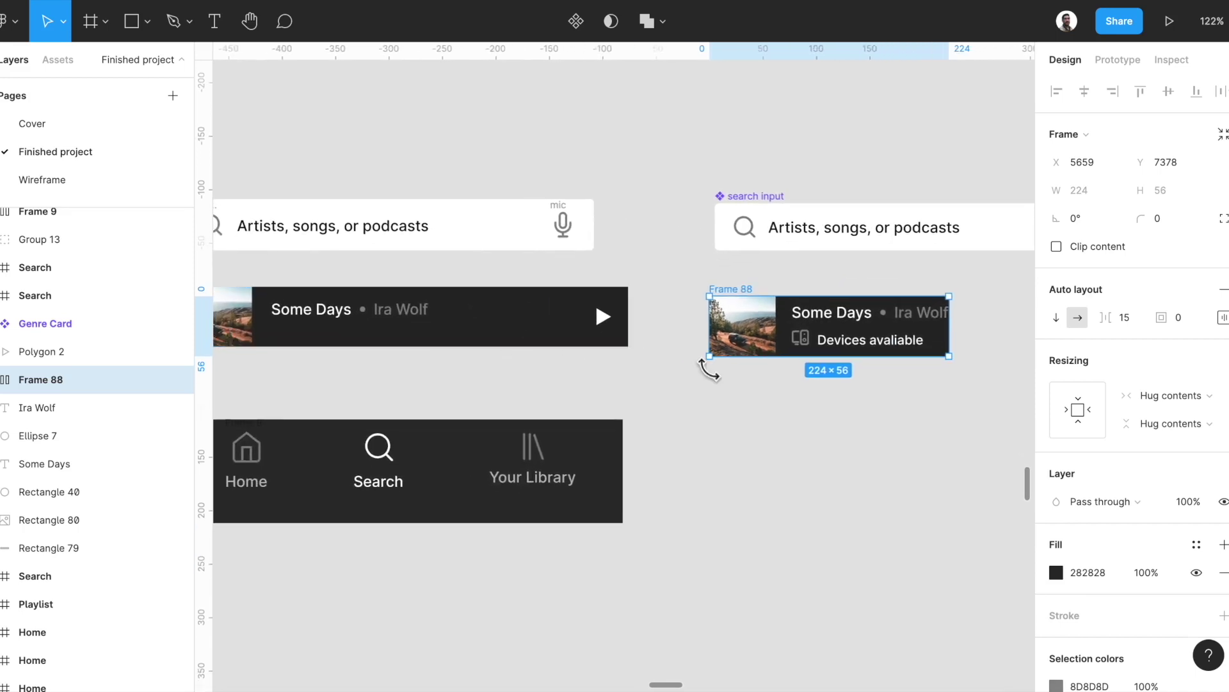
scroll(708, 362, down, 5)
scroll(711, 370, right, 2)
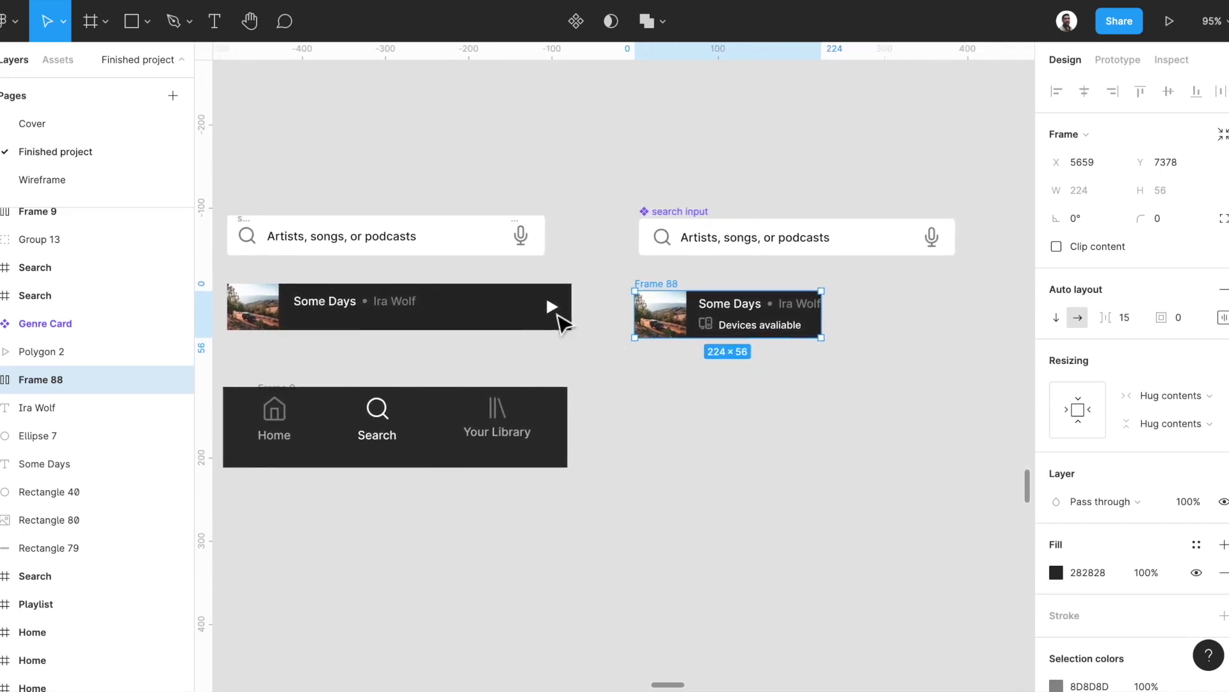
click(552, 307)
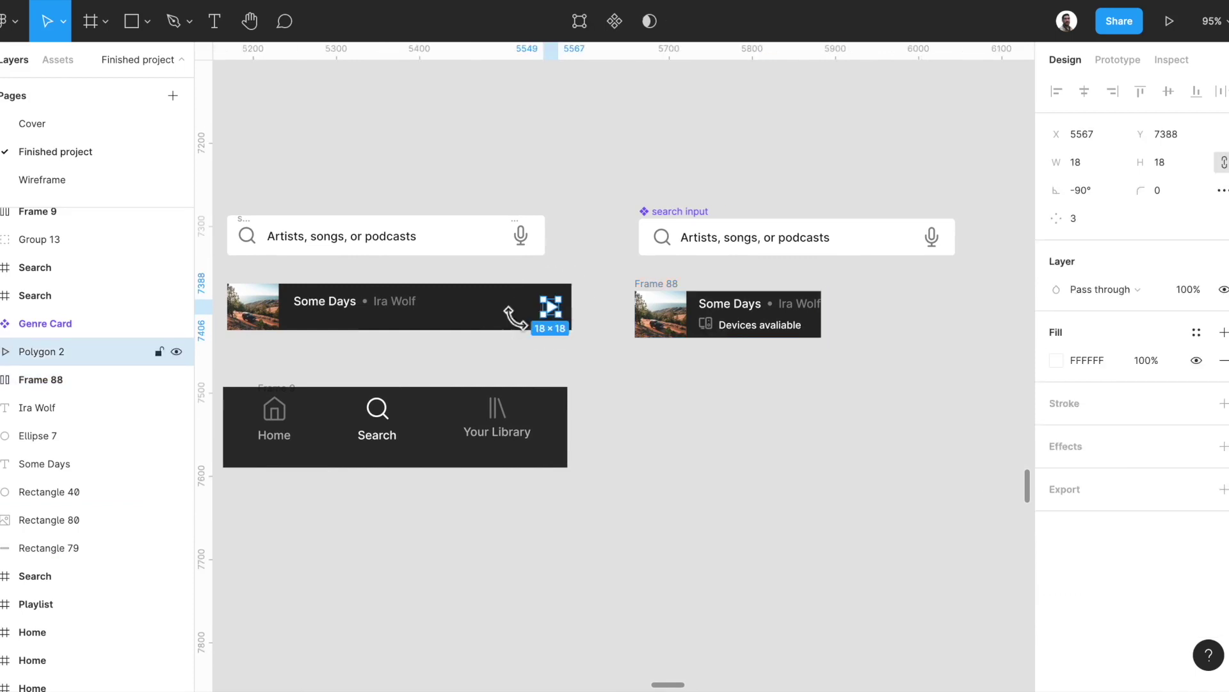
click(146, 22)
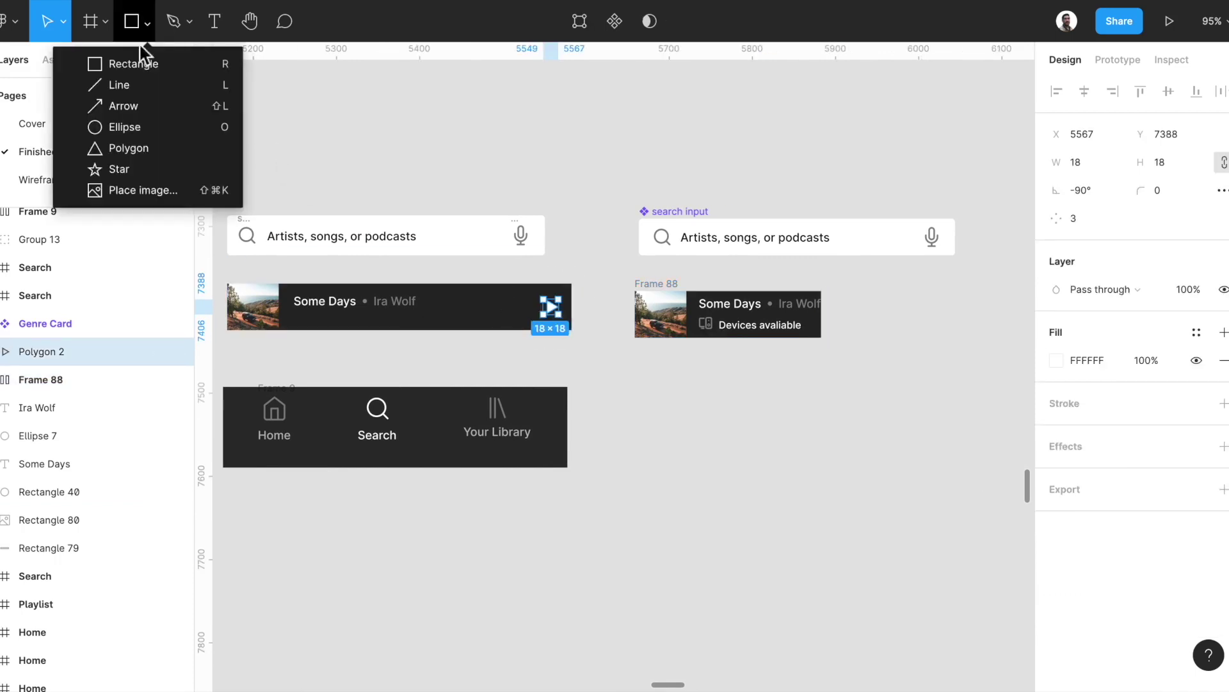
click(122, 150)
drag(598, 370, 623, 395)
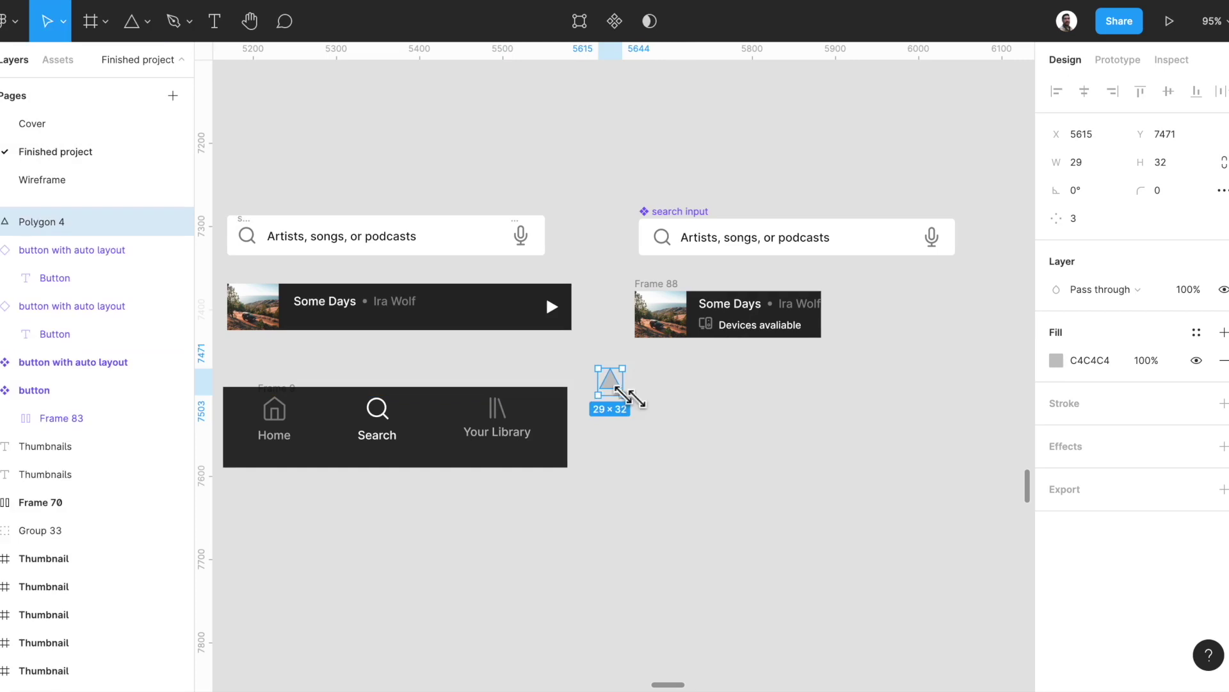
Replace the drawn triangle with a copy of the original player bar's play icon, placed beside the new player frame
drag(639, 373, 634, 409)
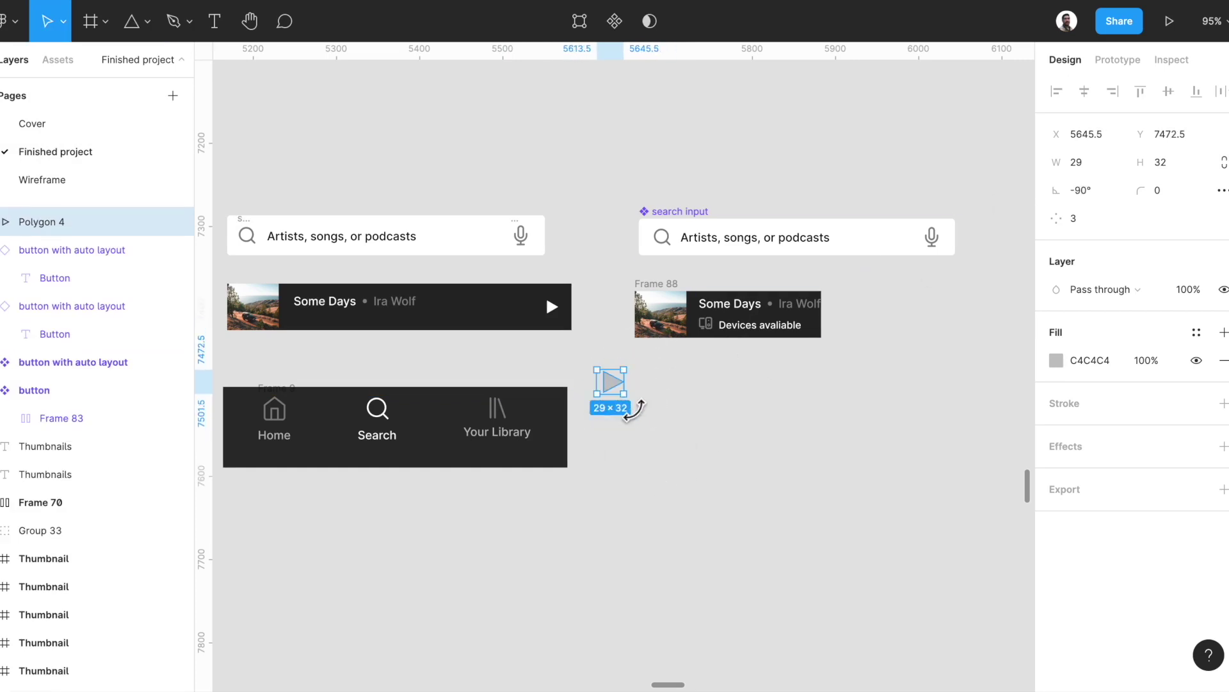
key(Delete)
click(559, 313)
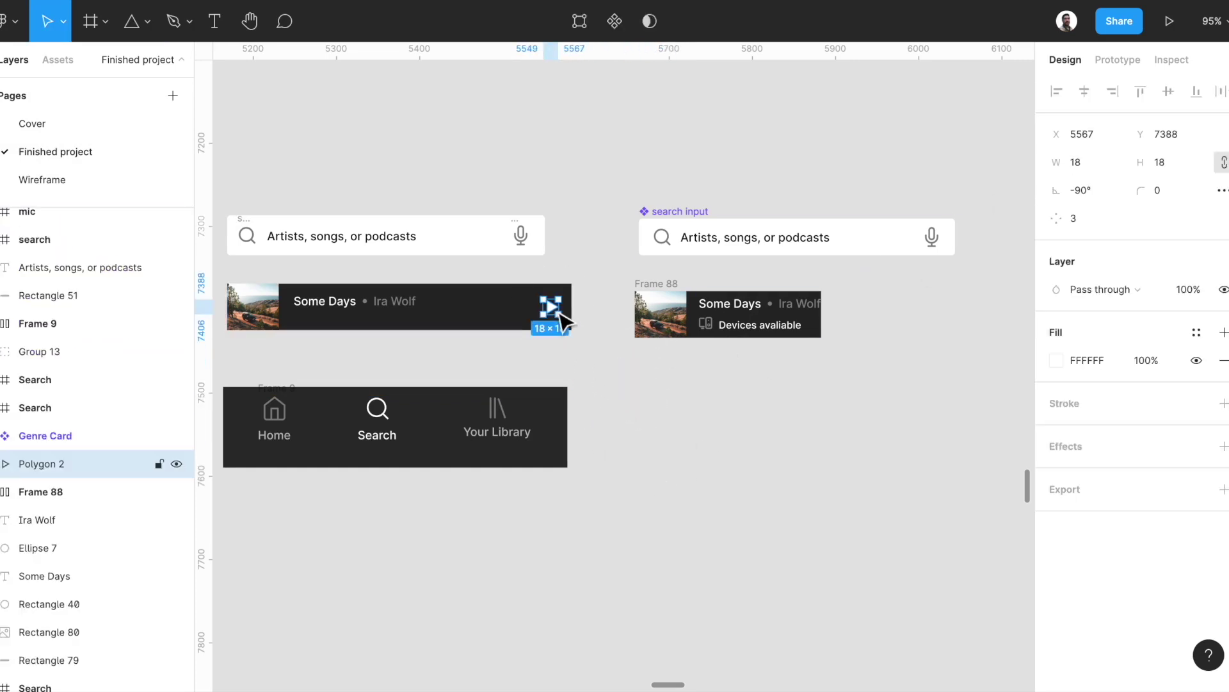
drag(561, 312, 945, 329)
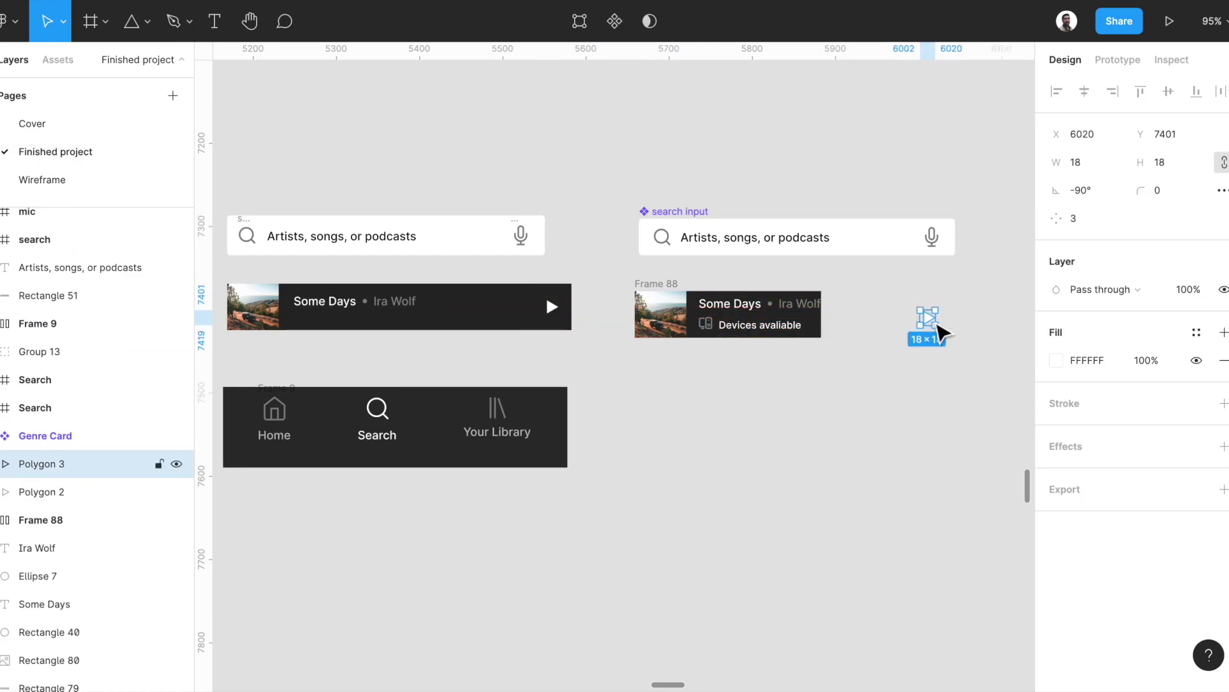
Wrap the player frame and play icon in a centred horizontal auto layout filled with 282828 sampled from the original player bar
click(685, 312)
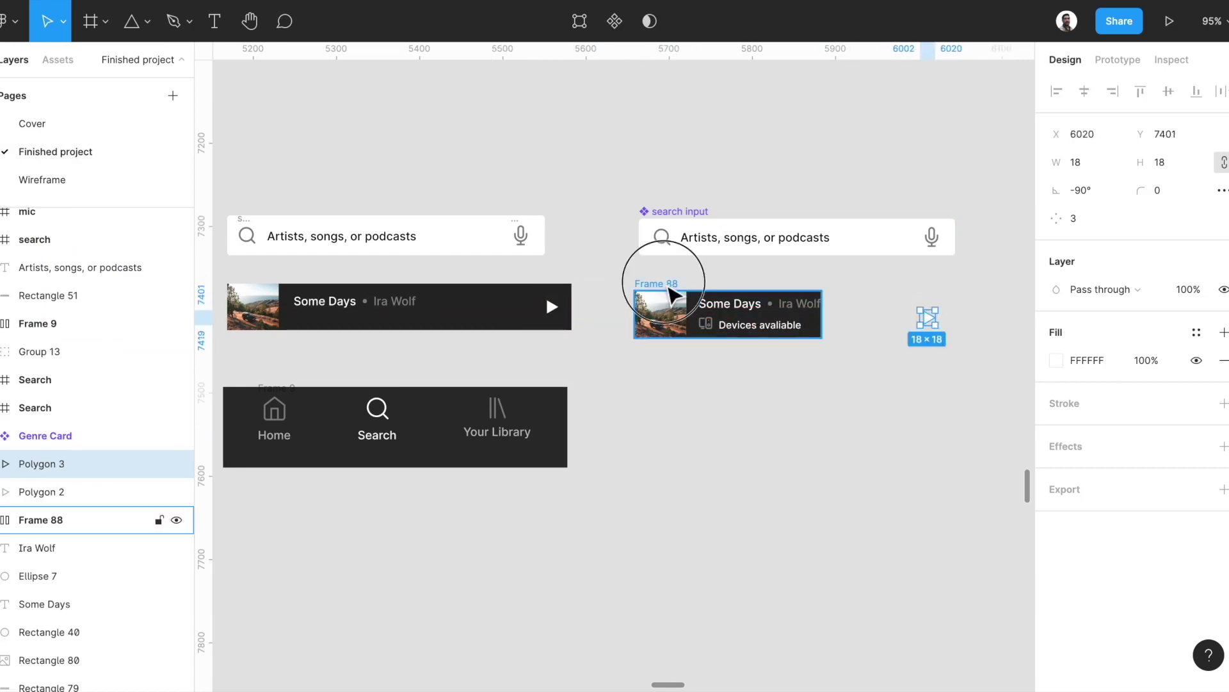
shift+click(927, 318)
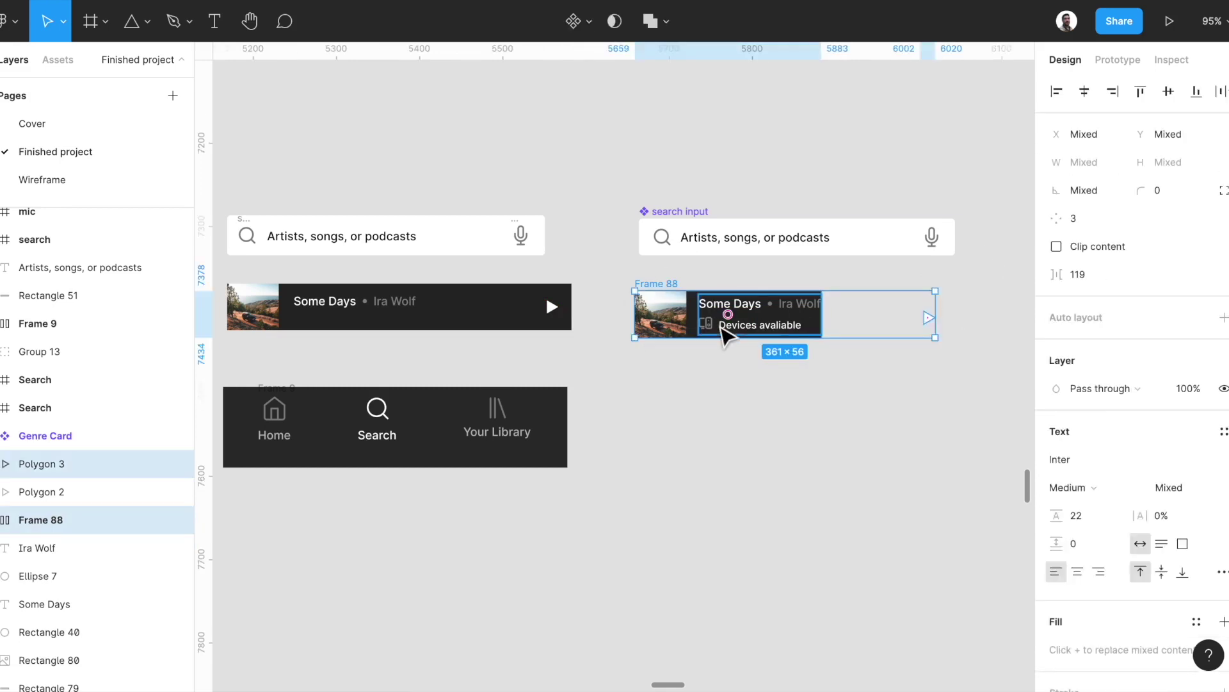
key(shift+a)
click(1165, 424)
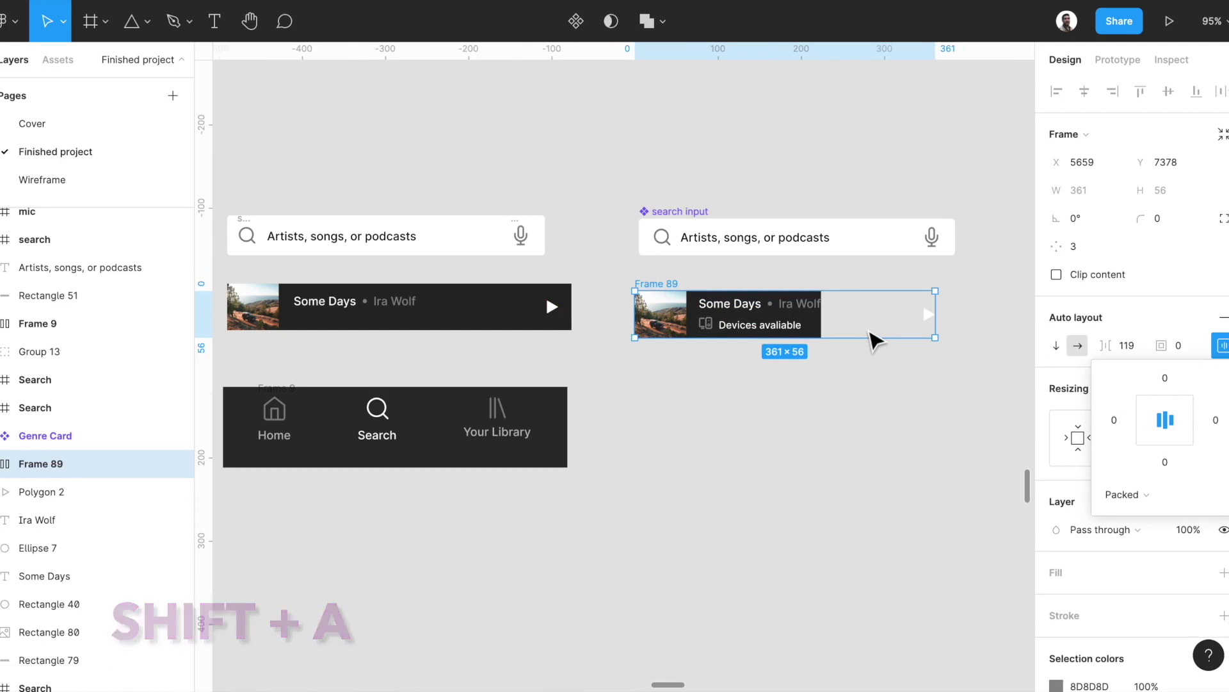
key(i)
click(504, 313)
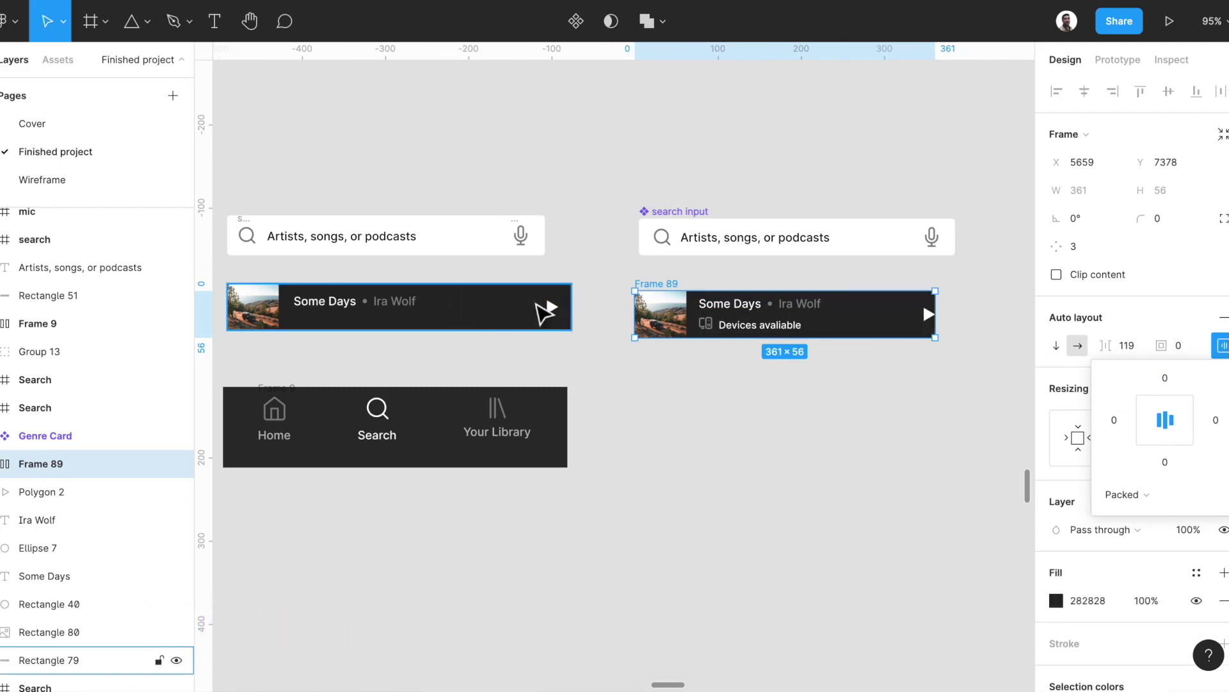
Set the outer player frame's distribution to Space between and its right padding to 16
click(1181, 328)
click(1217, 348)
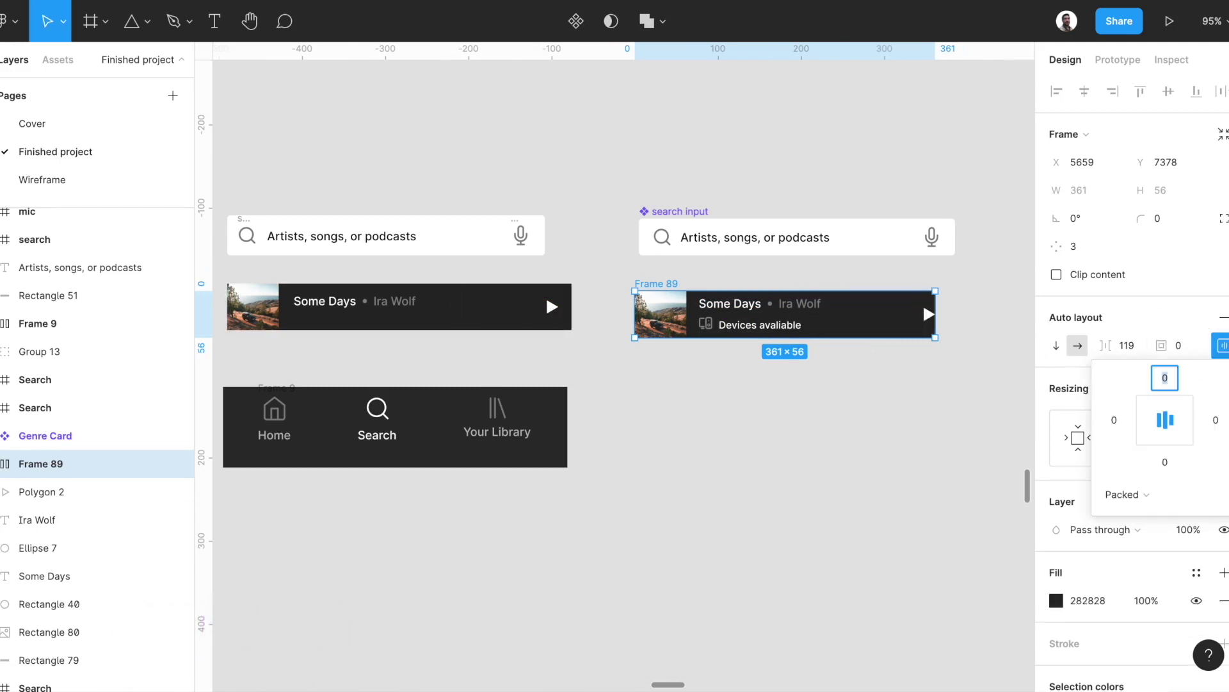
click(1153, 496)
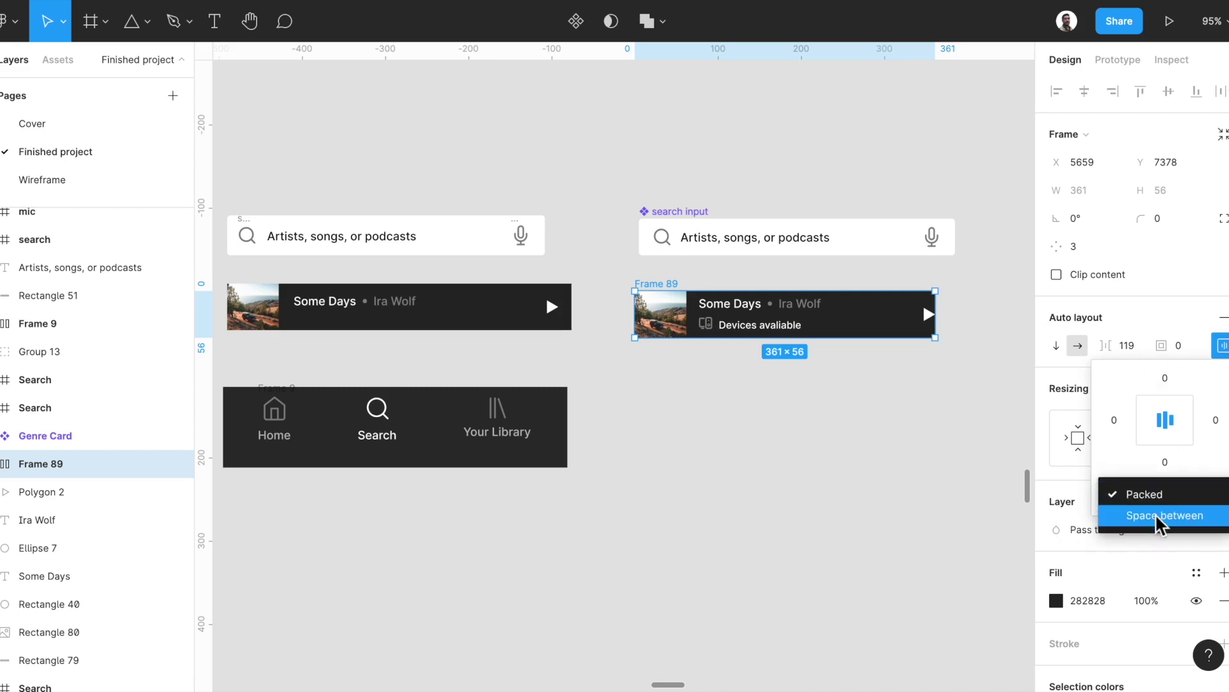
click(1160, 516)
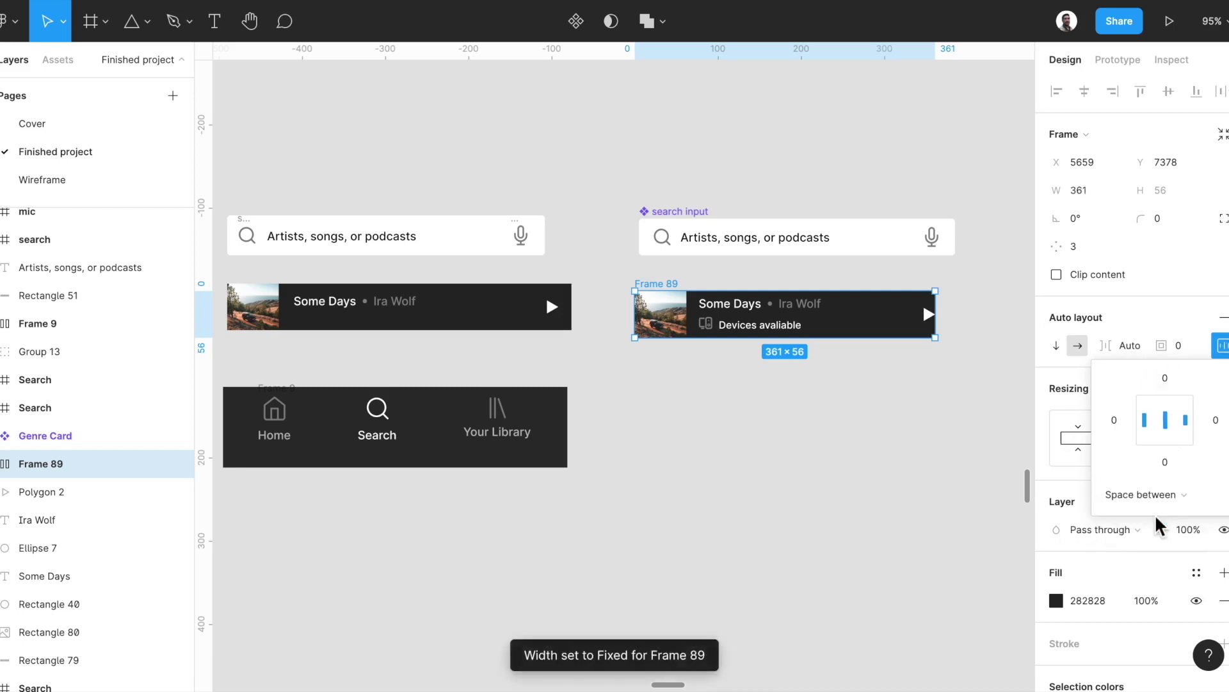
click(1177, 345)
click(1176, 345)
click(1216, 421)
text(16)
key(Return)
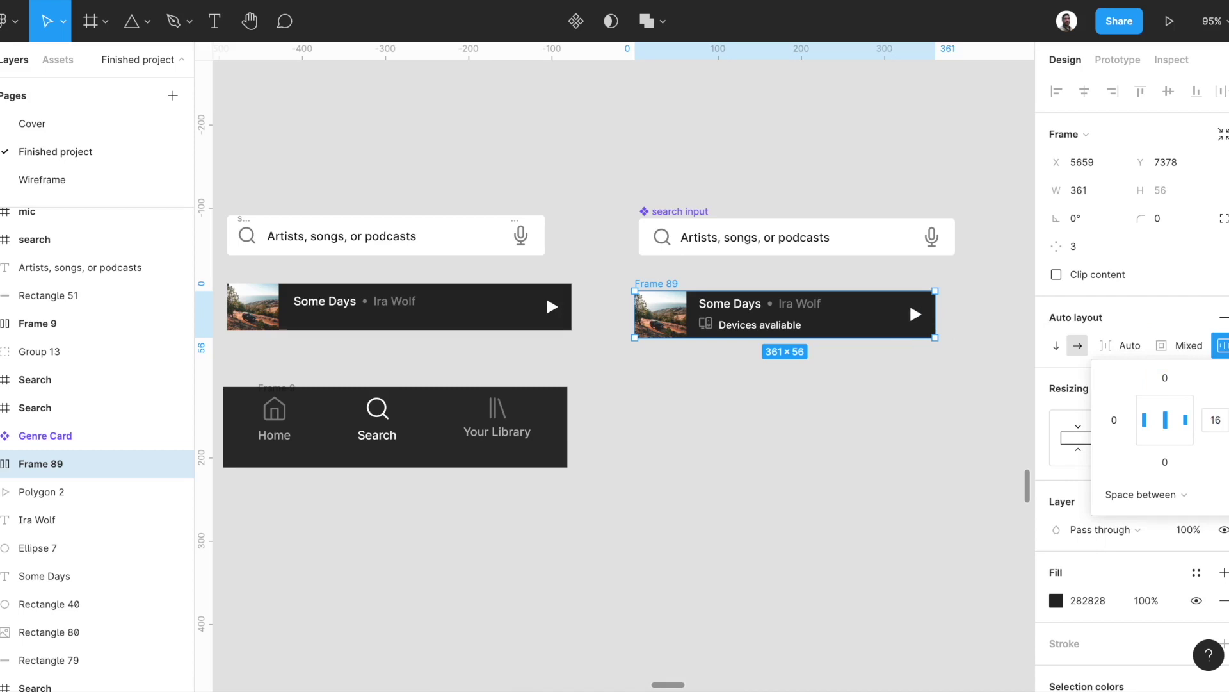
click(966, 417)
Set the vertical spacing between the song title row and the devices row to 0
double_click(769, 318)
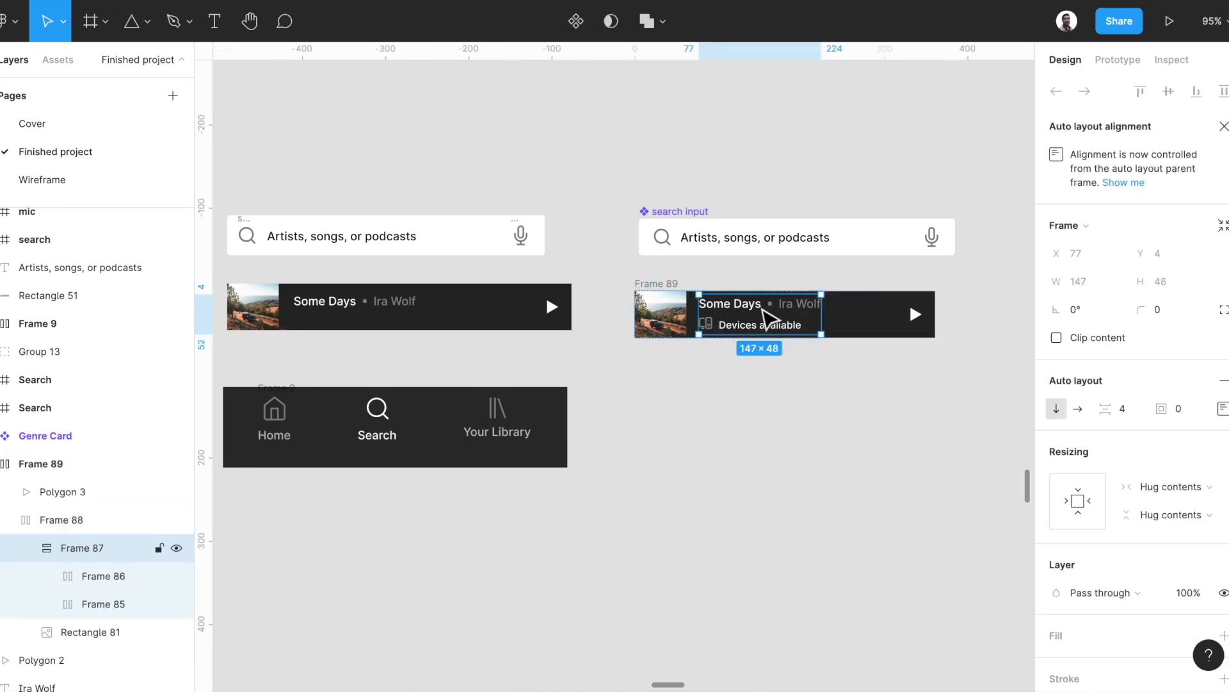
click(1200, 408)
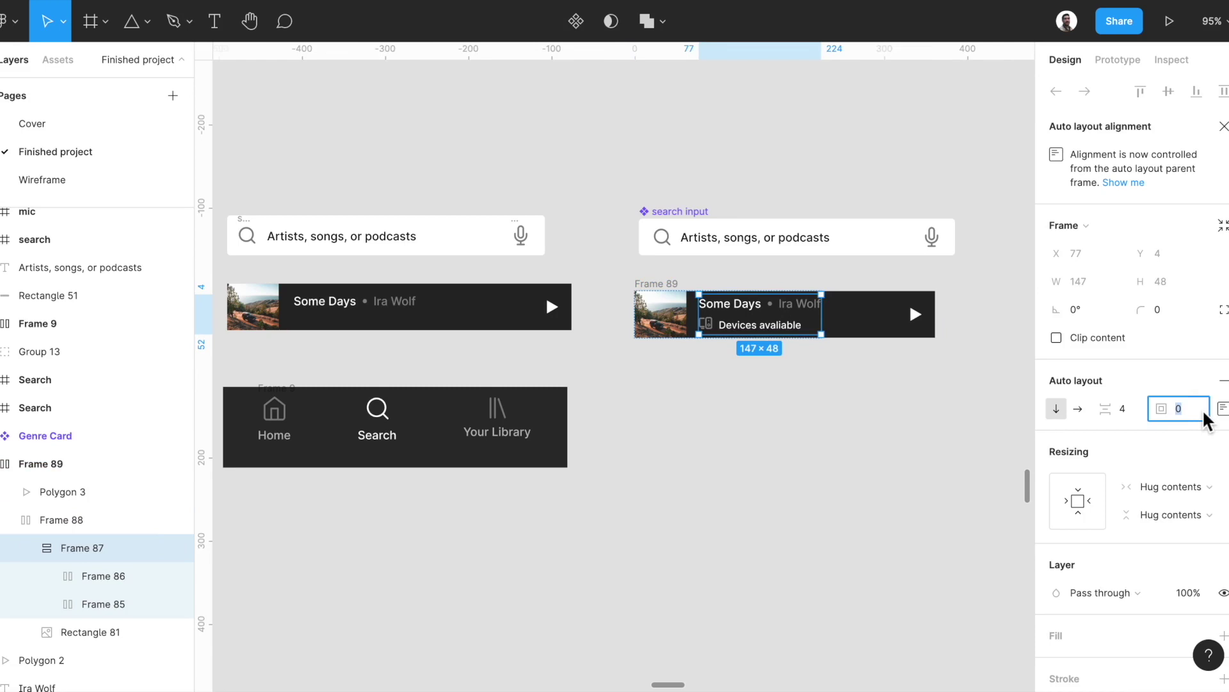
click(1131, 409)
text(0)
key(Return)
click(824, 486)
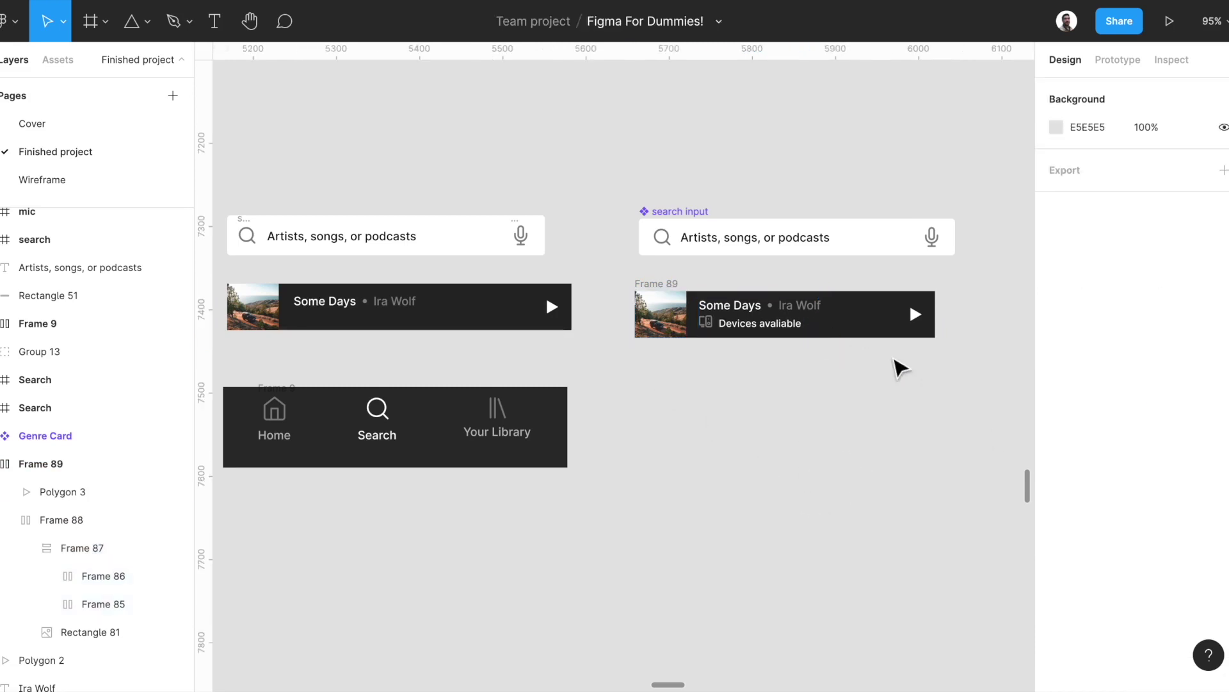
Rename the outer player frame as "playing music" and turn it into a component
click(664, 287)
key(ctrl+r)
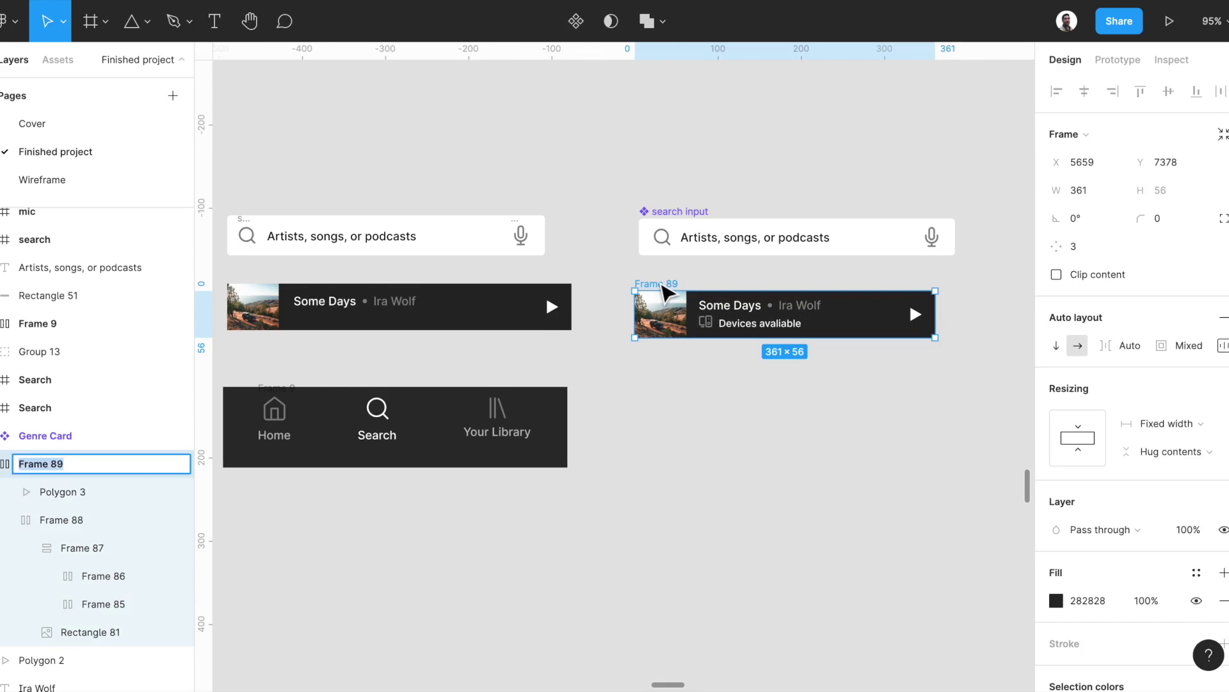
text(playing music)
key(Return)
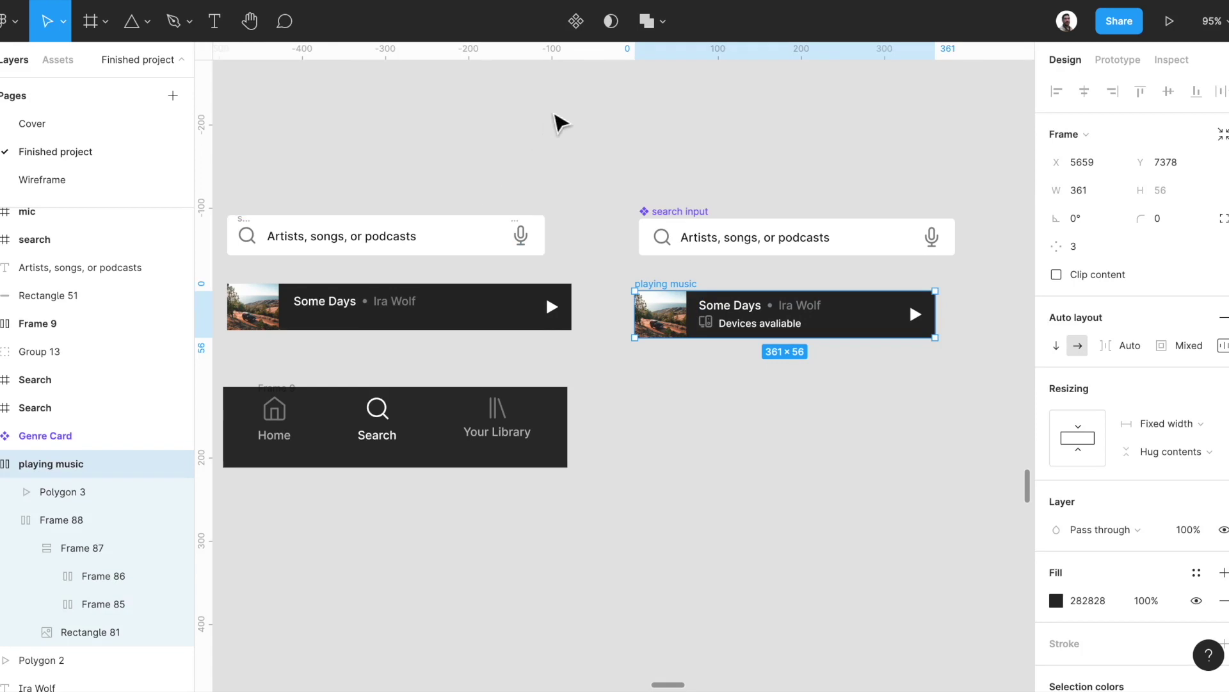
click(573, 24)
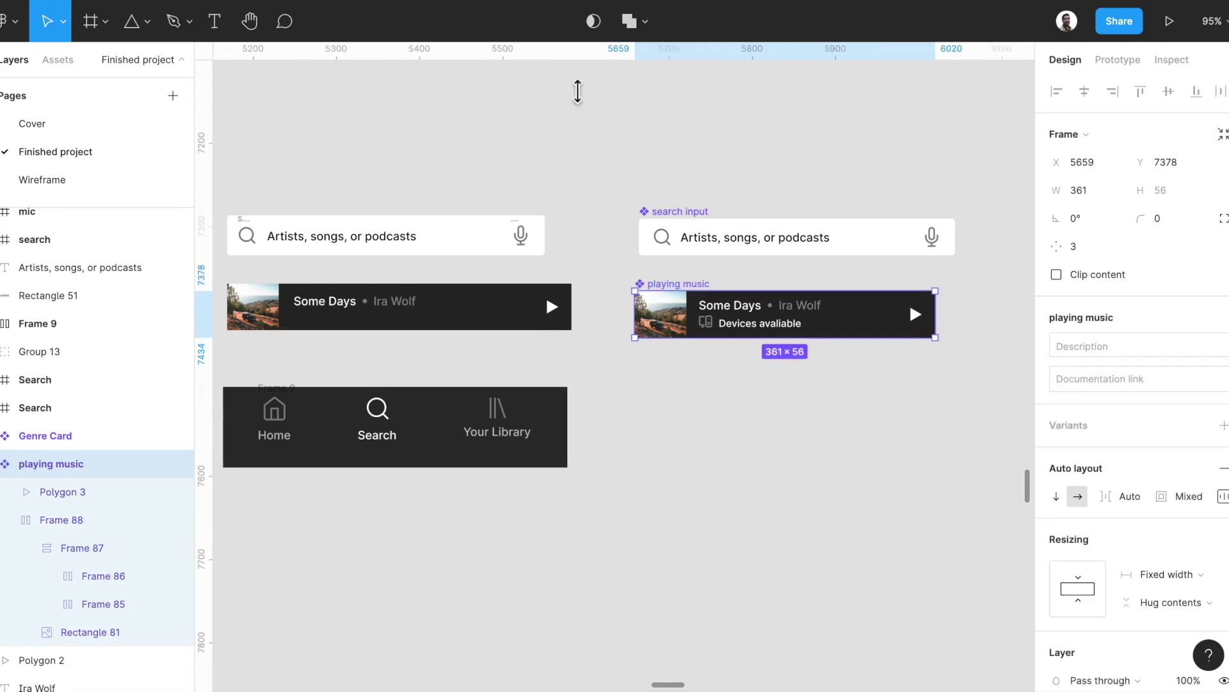
Copy the Home icon and its label from the original navigation bar to the canvas below the playing music component
scroll(549, 198, down, 3)
scroll(549, 198, left, 1)
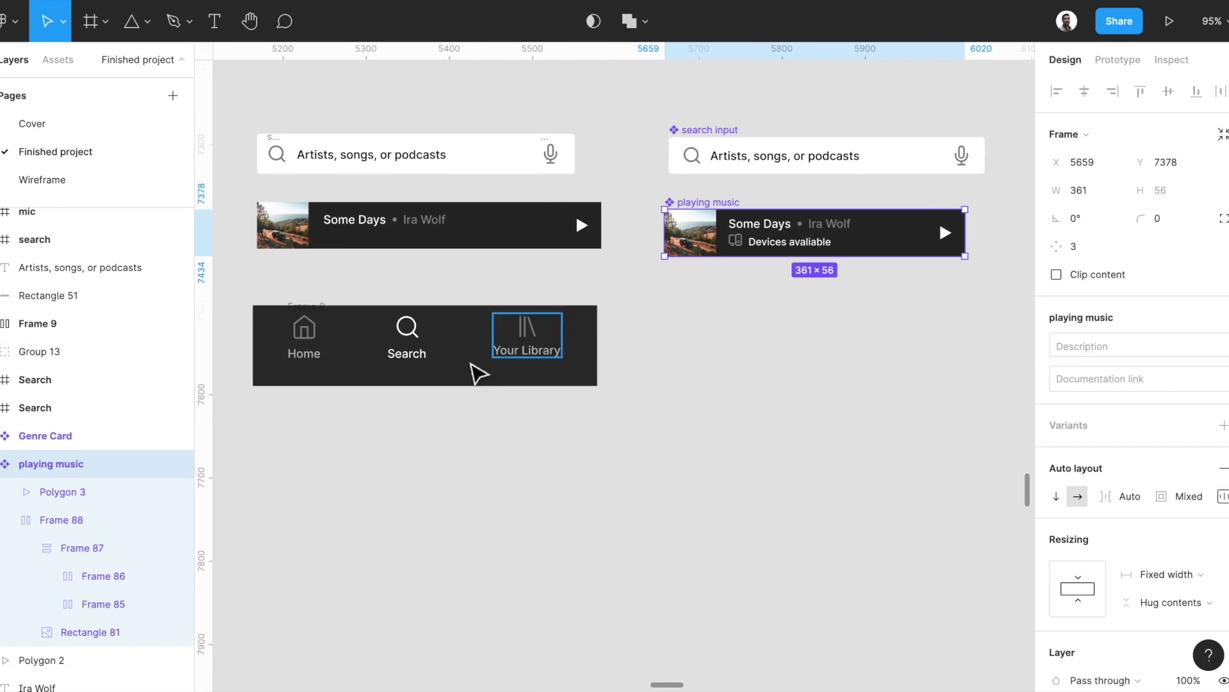
ctrl+click(307, 346)
scroll(307, 346, up, 1)
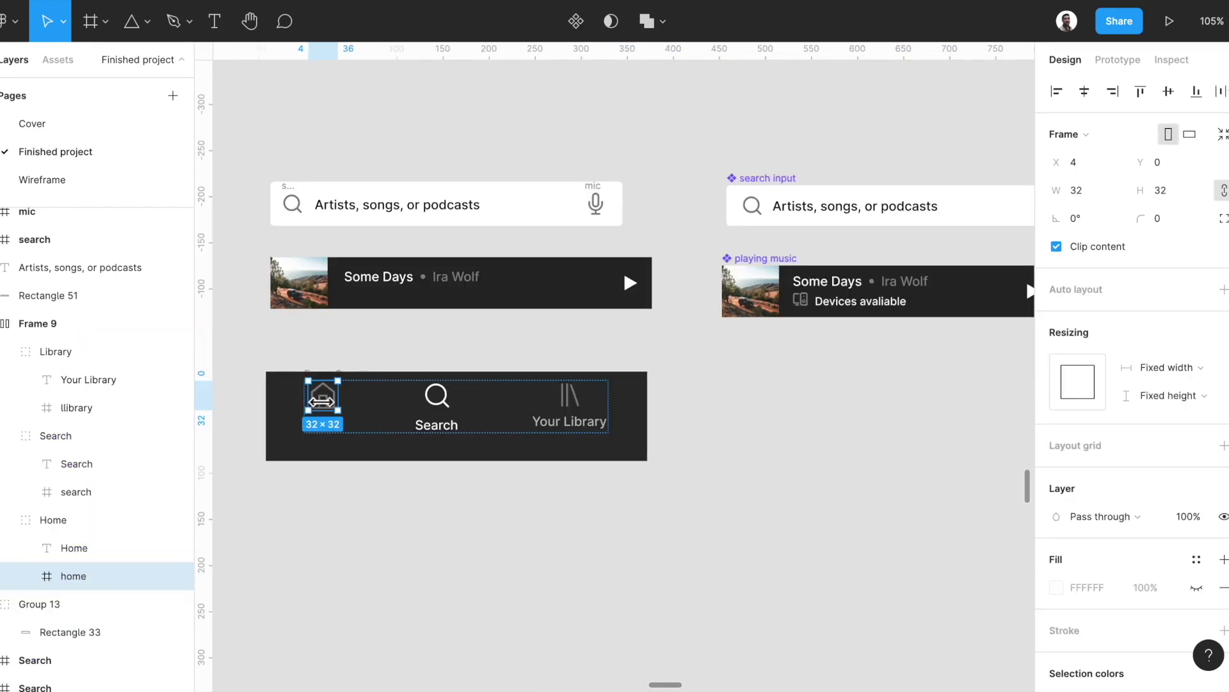
drag(322, 401, 745, 404)
drag(324, 425, 741, 427)
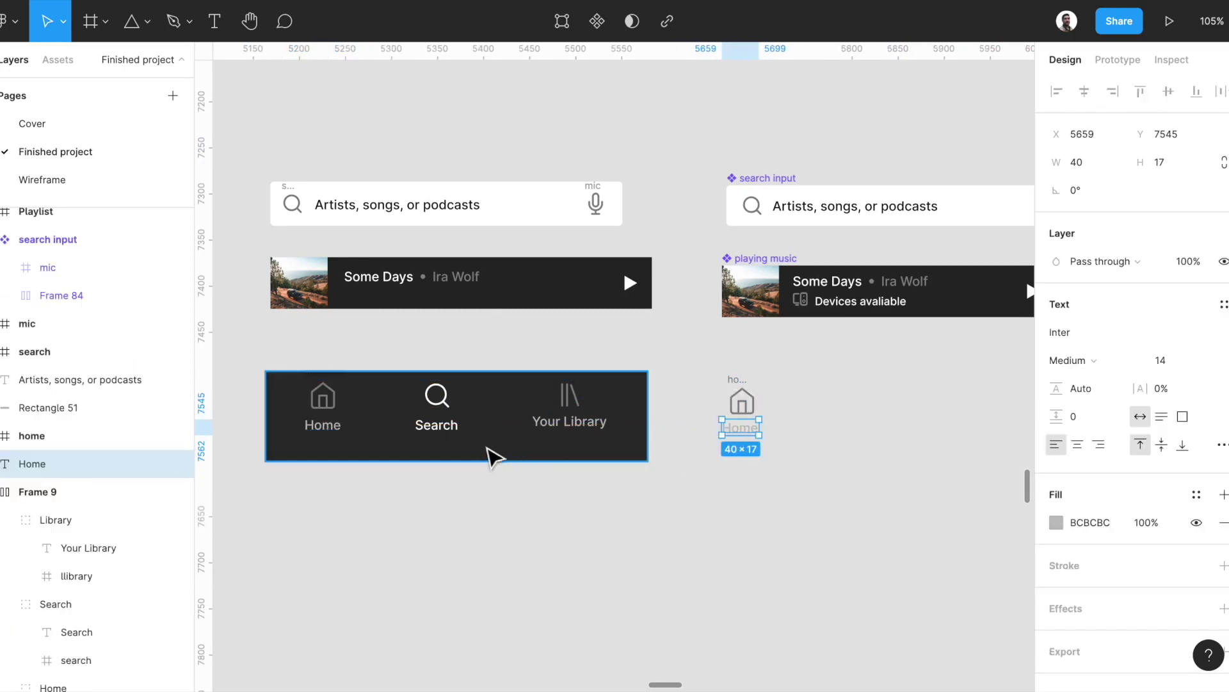
Copy the Search and Your Library icons with their labels from the original navigation bar to the canvas beside the Home copy
click(441, 426)
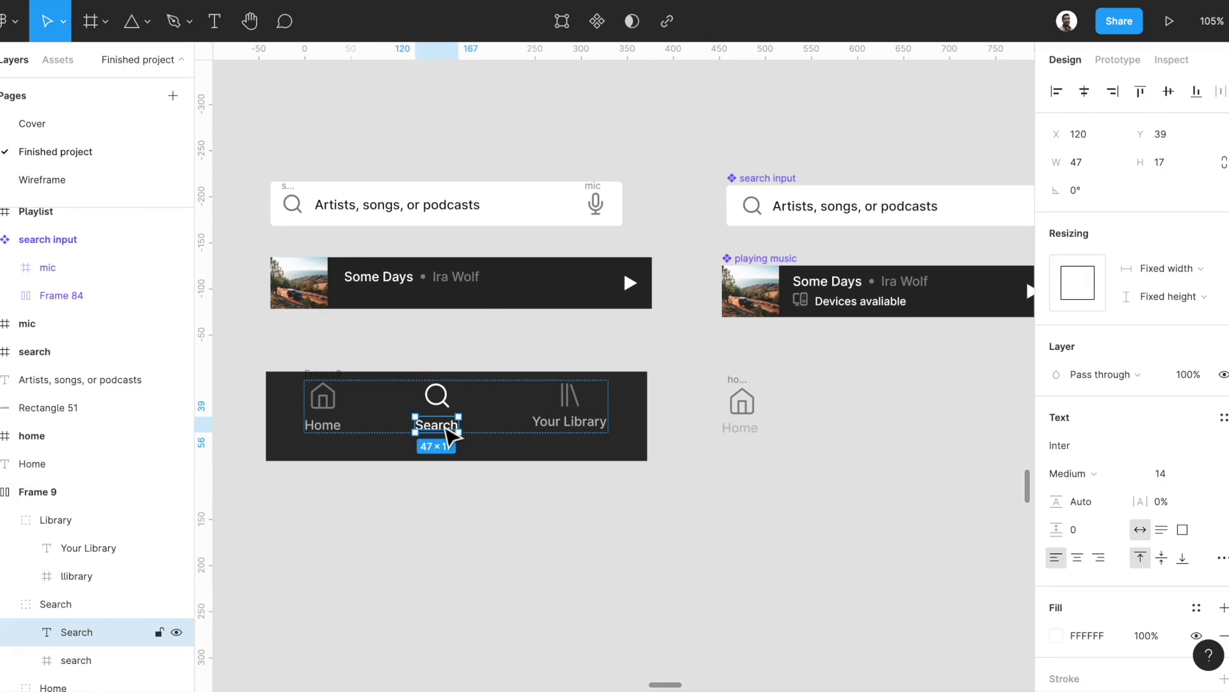
drag(452, 431, 875, 441)
click(437, 395)
drag(437, 395, 873, 401)
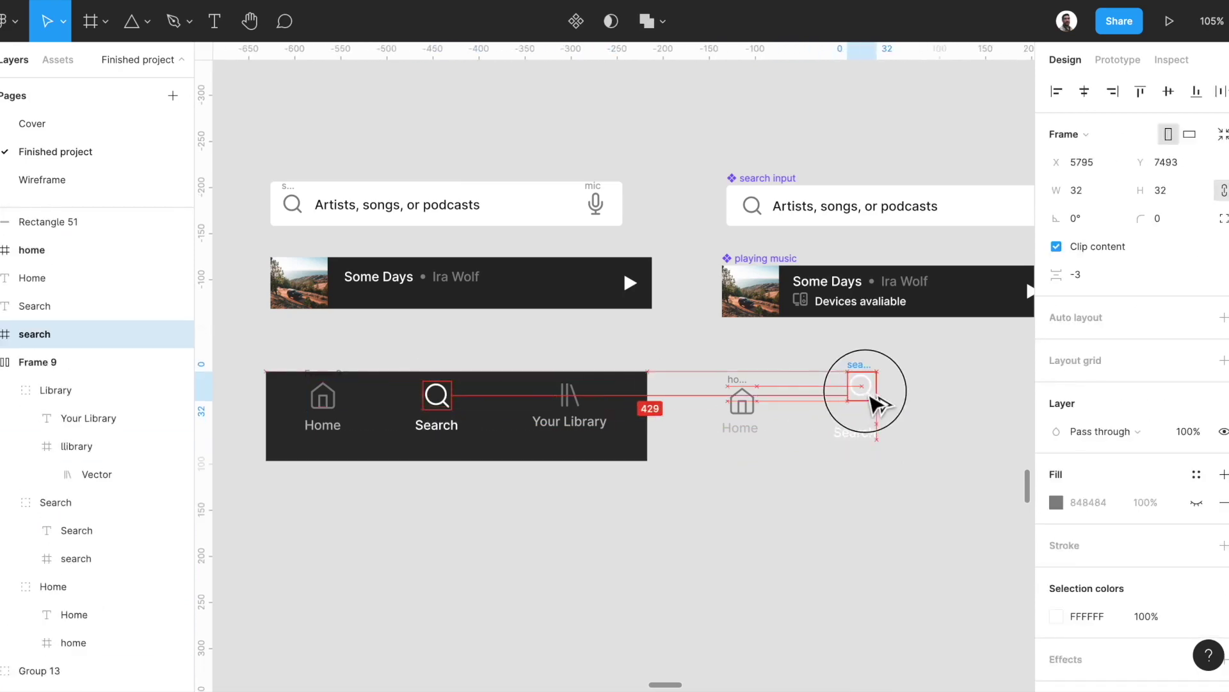
click(568, 416)
drag(569, 421, 959, 440)
drag(570, 395, 964, 396)
Wrap the copied Home icon and label in a vertical auto layout with centred alignment
scroll(563, 359, right, 5)
scroll(636, 493, up, 10)
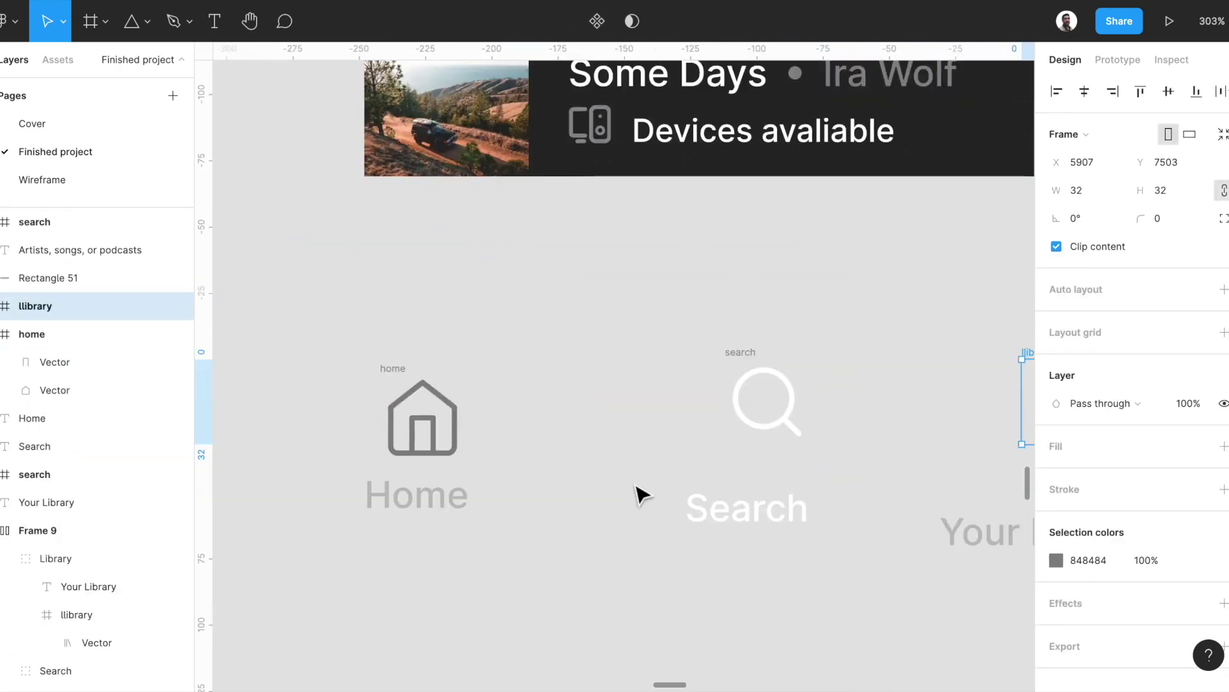
scroll(641, 497, down, 4)
drag(314, 520, 406, 310)
key(shift+a)
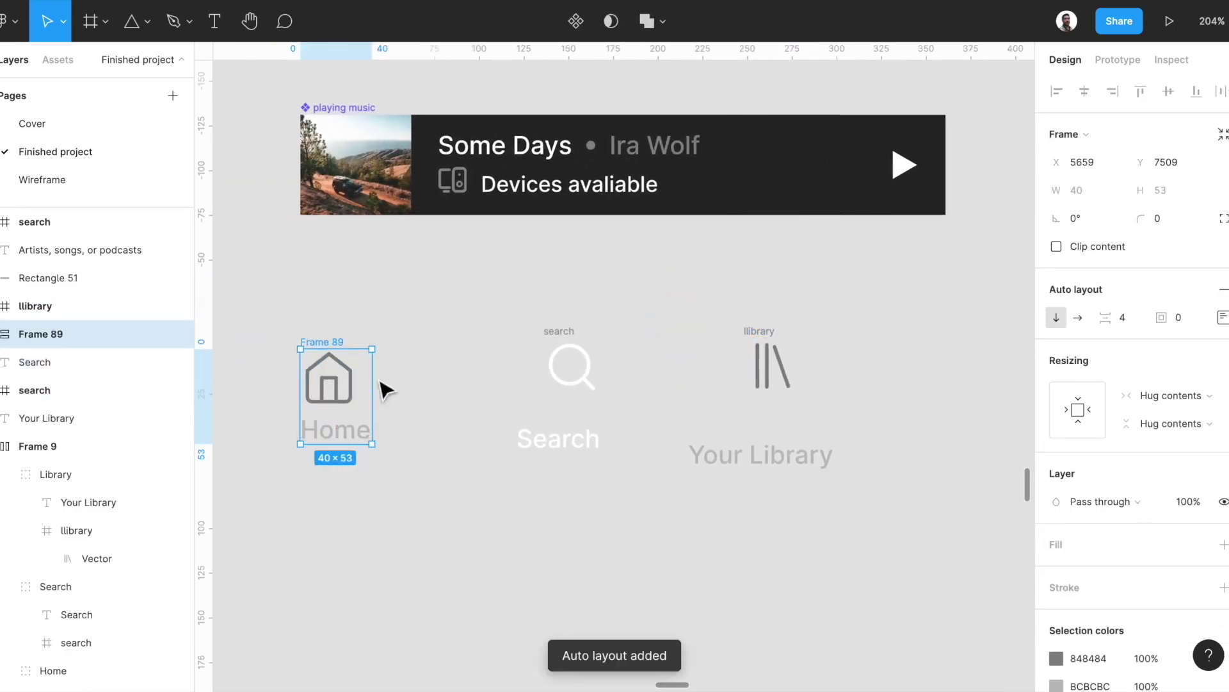
click(1222, 317)
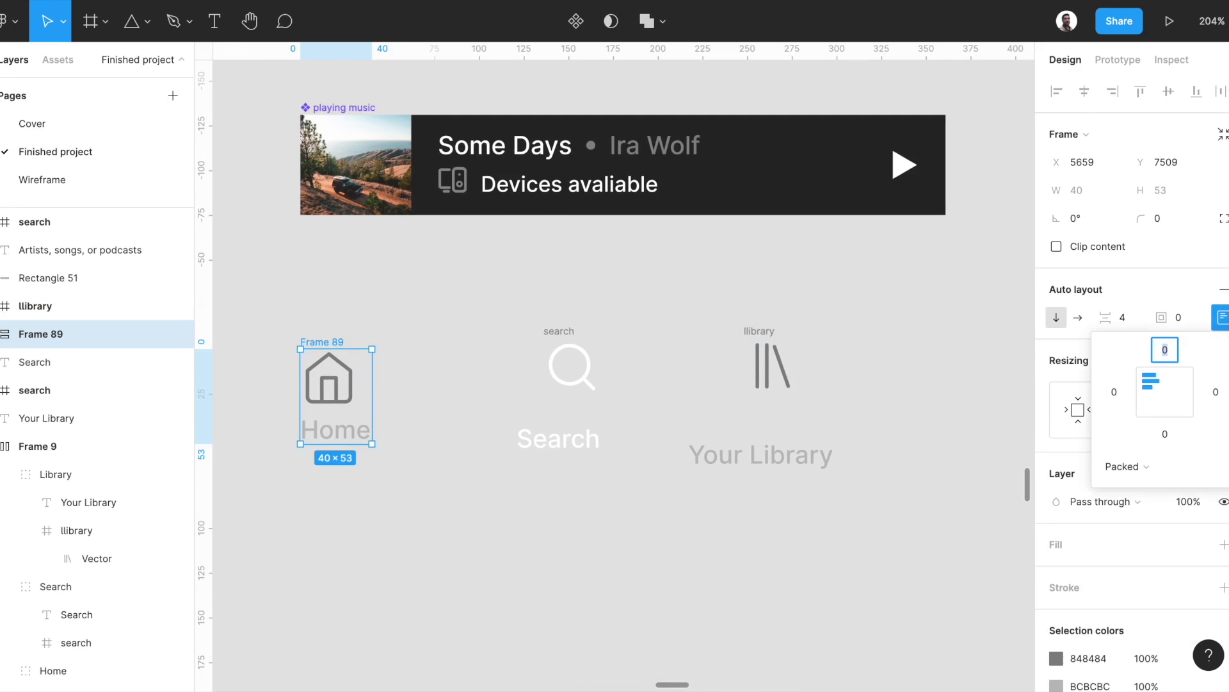
click(1165, 390)
Wrap the copied Search pair and Your Library pair in separate vertical auto layouts, each with centred alignment
drag(522, 316, 608, 461)
key(shift+a)
click(1222, 317)
click(1165, 392)
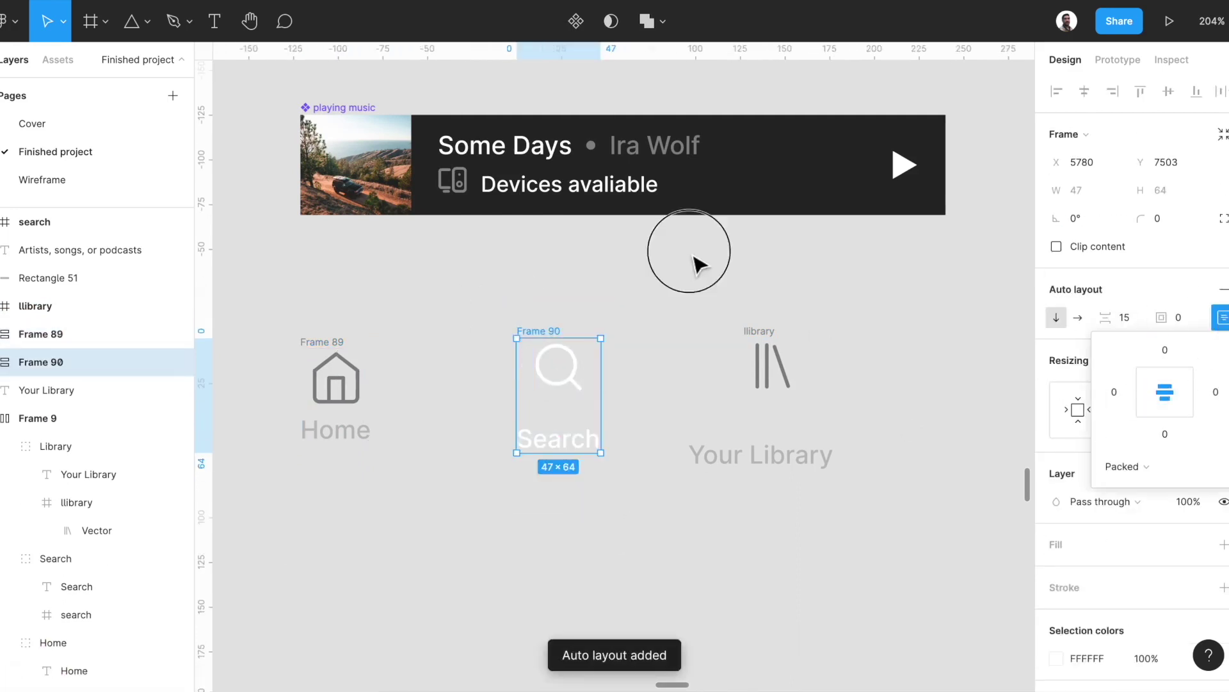
drag(700, 266, 845, 487)
key(shift+a)
click(1222, 317)
click(1165, 394)
Set the spacing of the Search and Your Library stacks to 4 to match the Home stack
drag(913, 306, 497, 472)
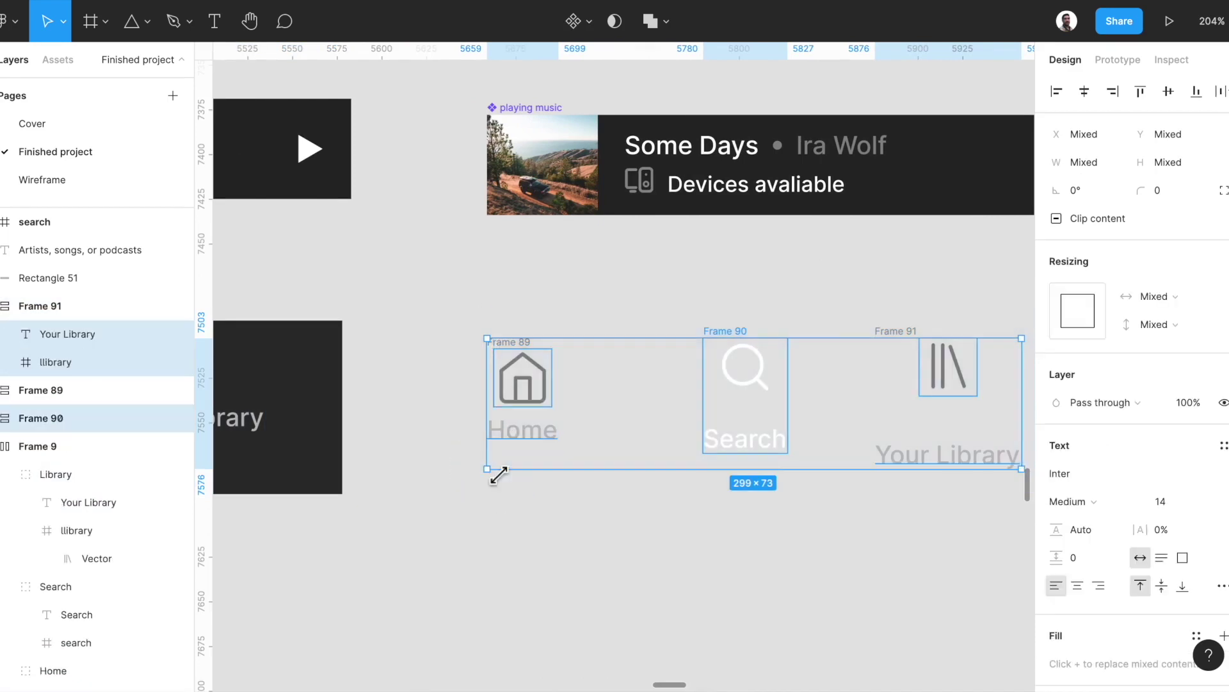
scroll(500, 410, right, 3)
click(506, 343)
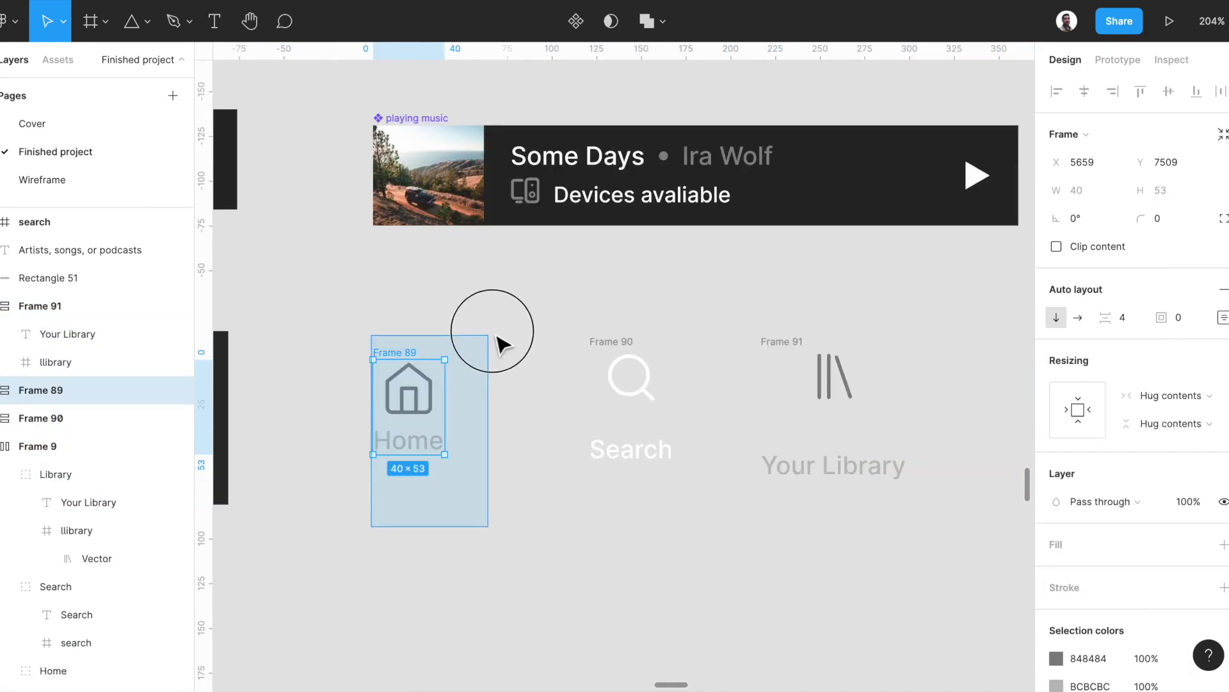
click(600, 346)
click(1124, 318)
text(4)
key(Return)
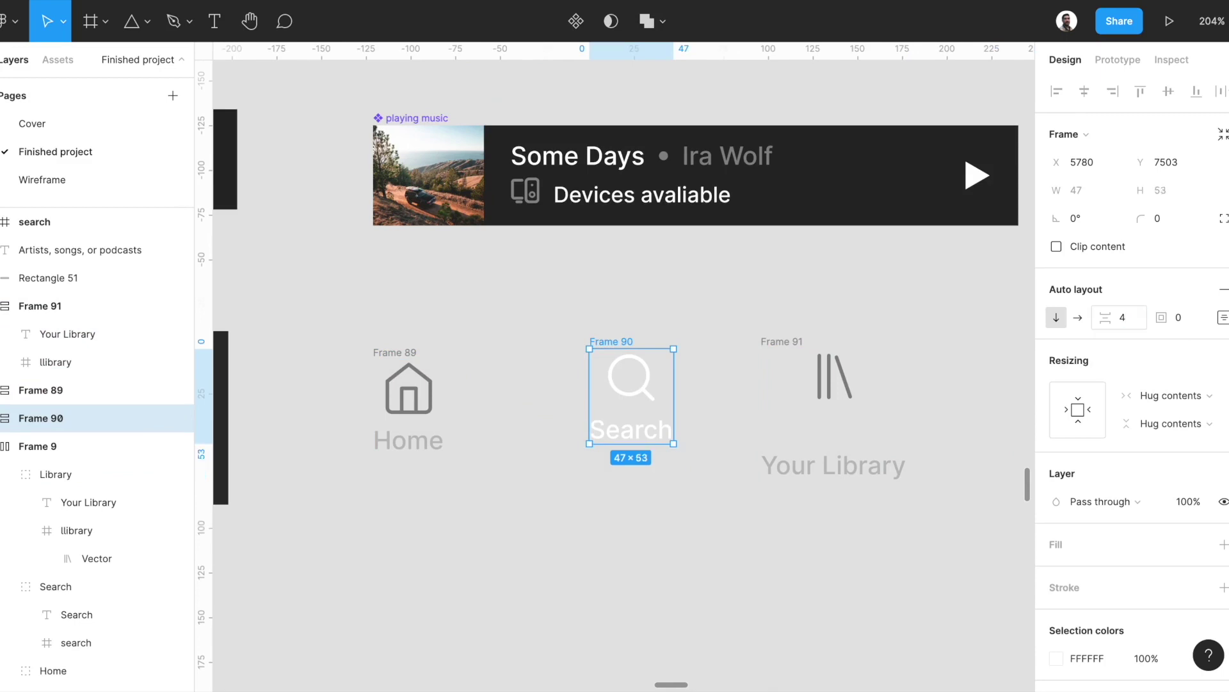
click(821, 349)
text(4)
key(Return)
click(664, 472)
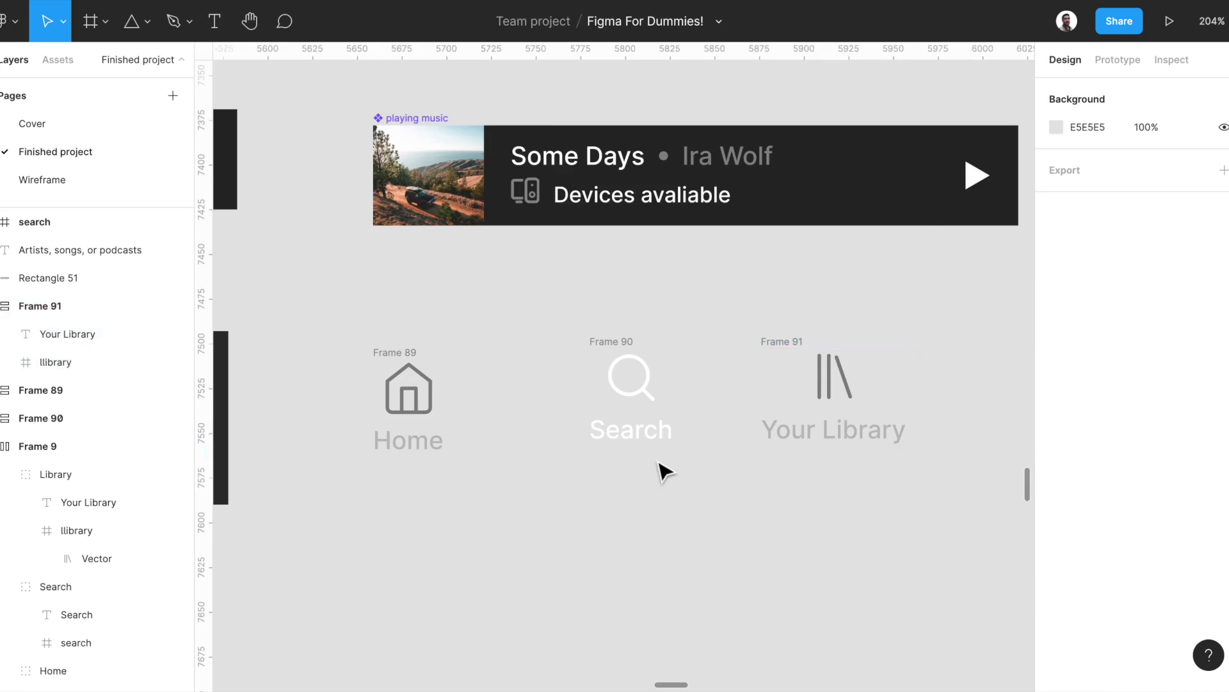
Wrap the three navigation stacks in a horizontal auto layout and fill it with 2D2D2D sampled from the original navigation bar
drag(315, 323, 933, 521)
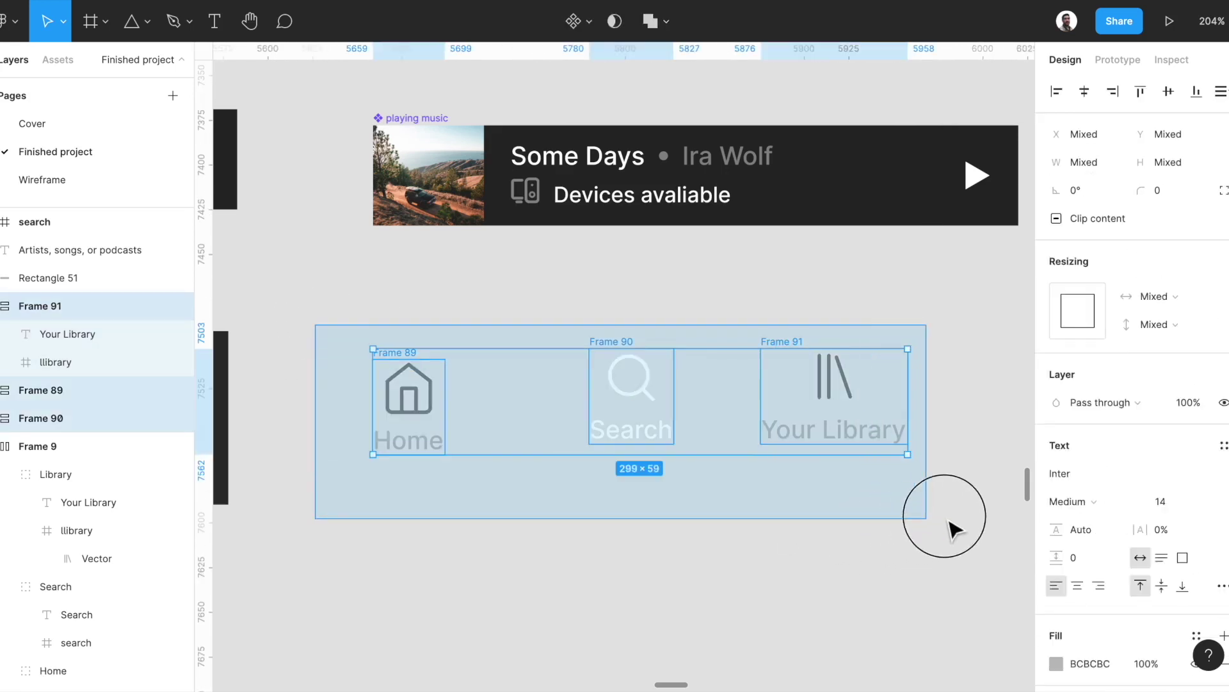
key(shift+a)
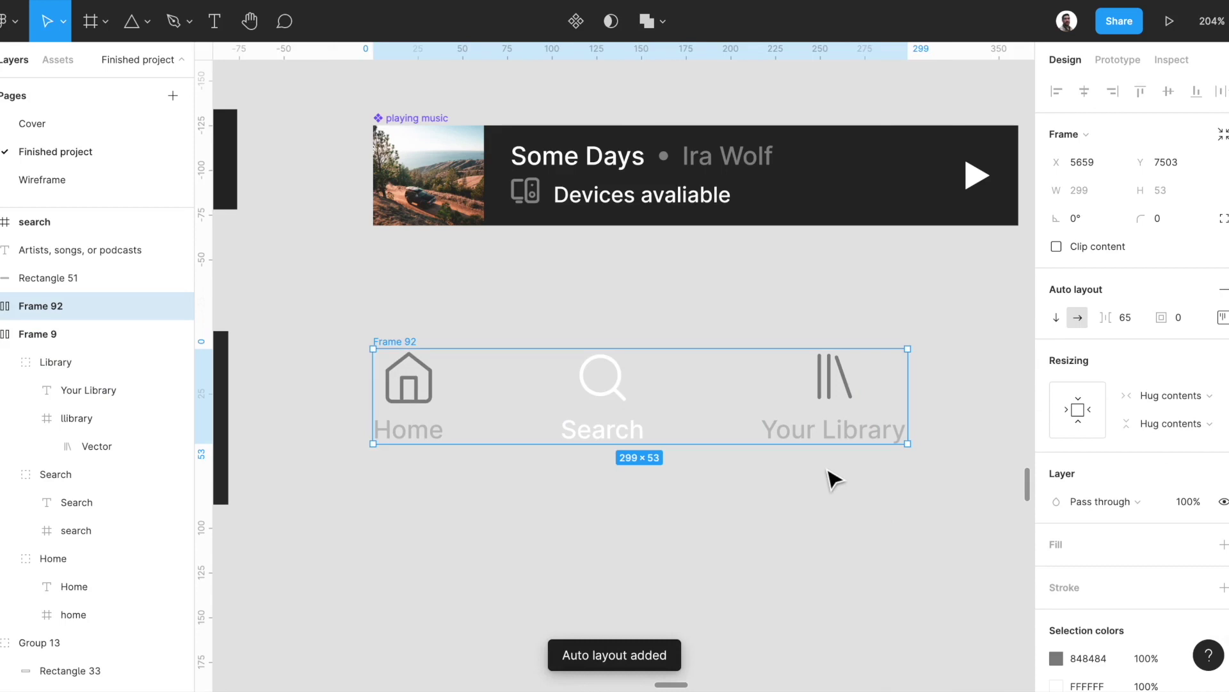
scroll(834, 479, down, 3)
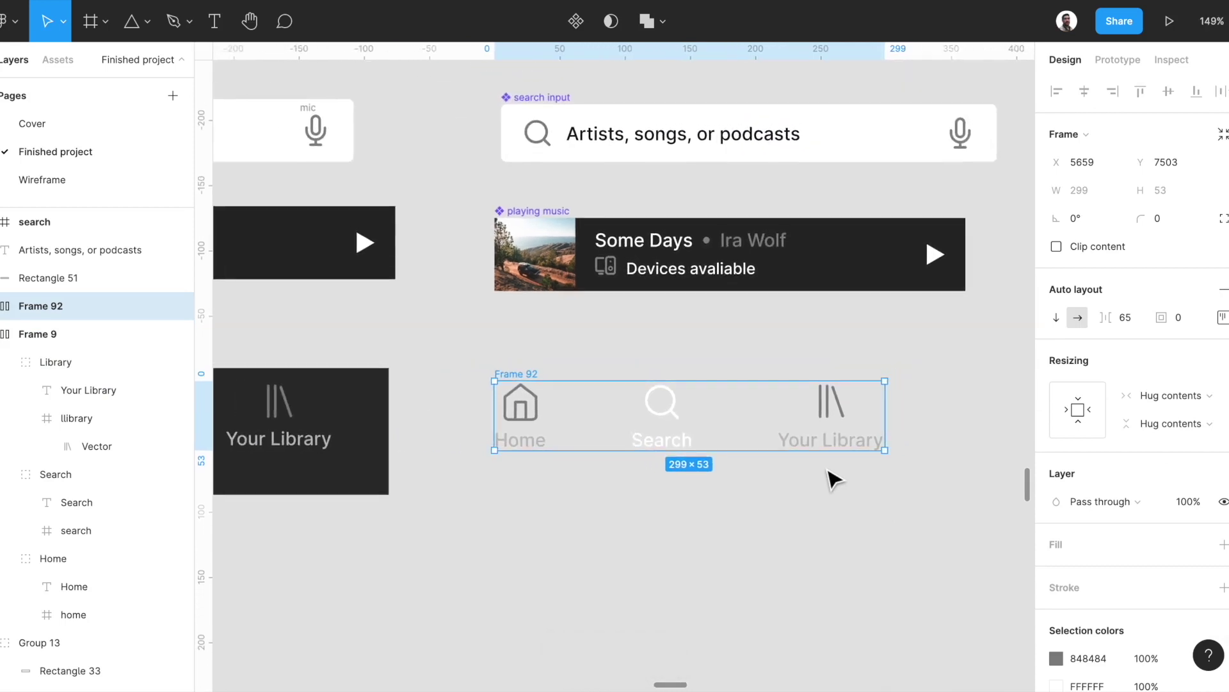
key(i)
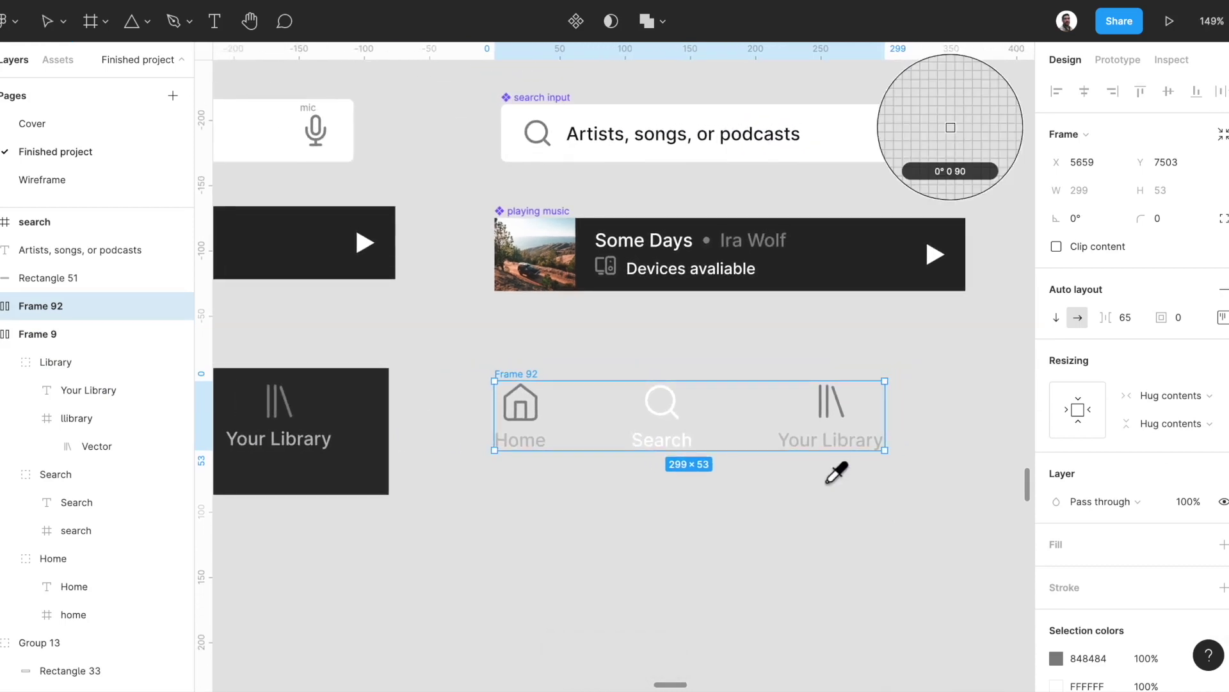
click(378, 477)
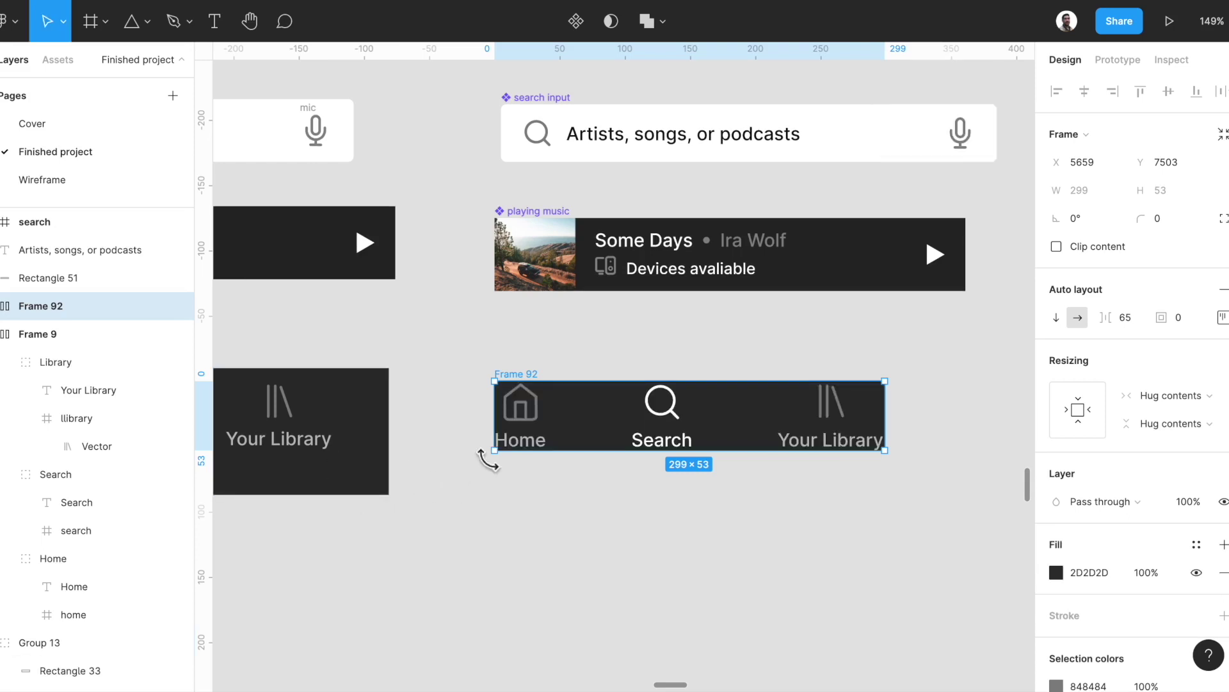
Move the new navigation bar frame slightly farther away from the playing music component above it
drag(534, 380, 561, 407)
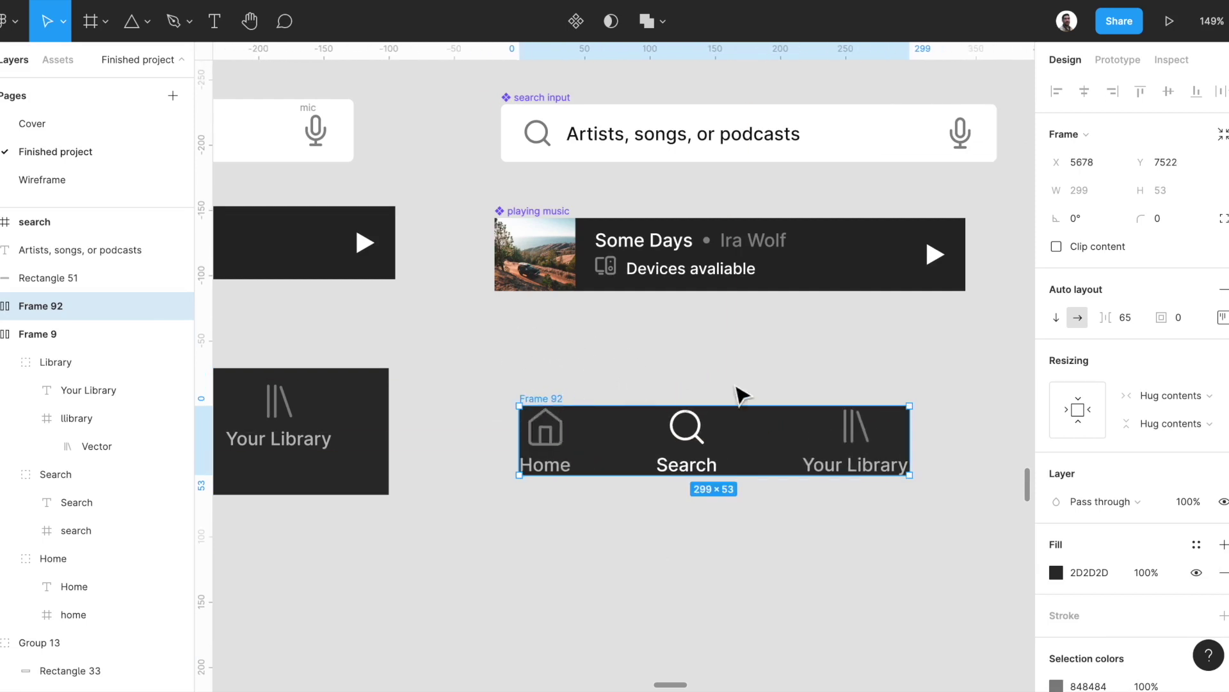
click(1220, 317)
click(1202, 317)
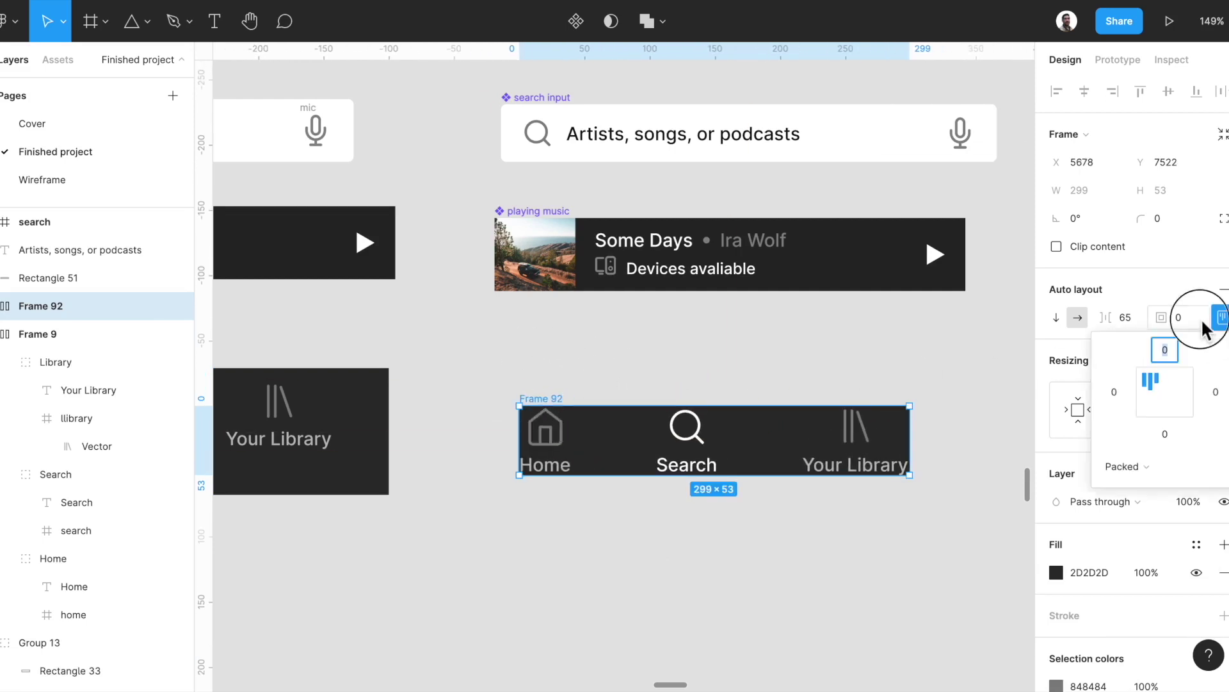
click(1195, 291)
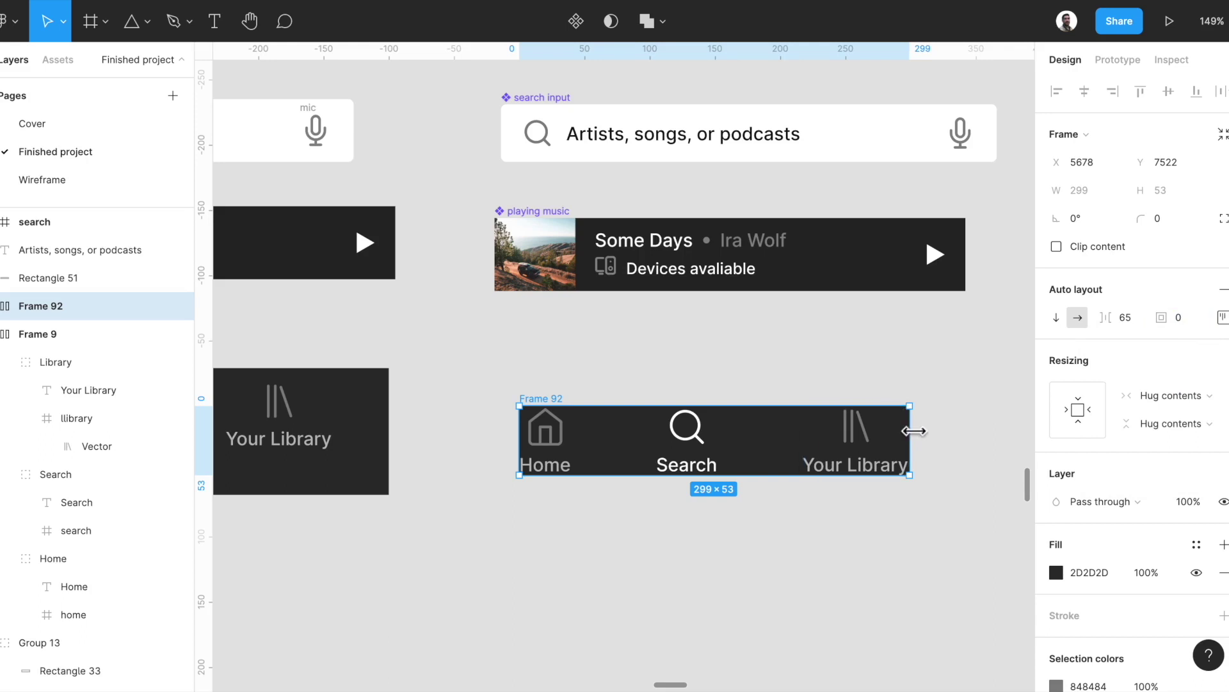
Duplicate the navigation bar directly beneath itself and widen the upper bar to 472
scroll(914, 431, down, 5)
scroll(914, 433, right, 2)
scroll(914, 434, up, 4)
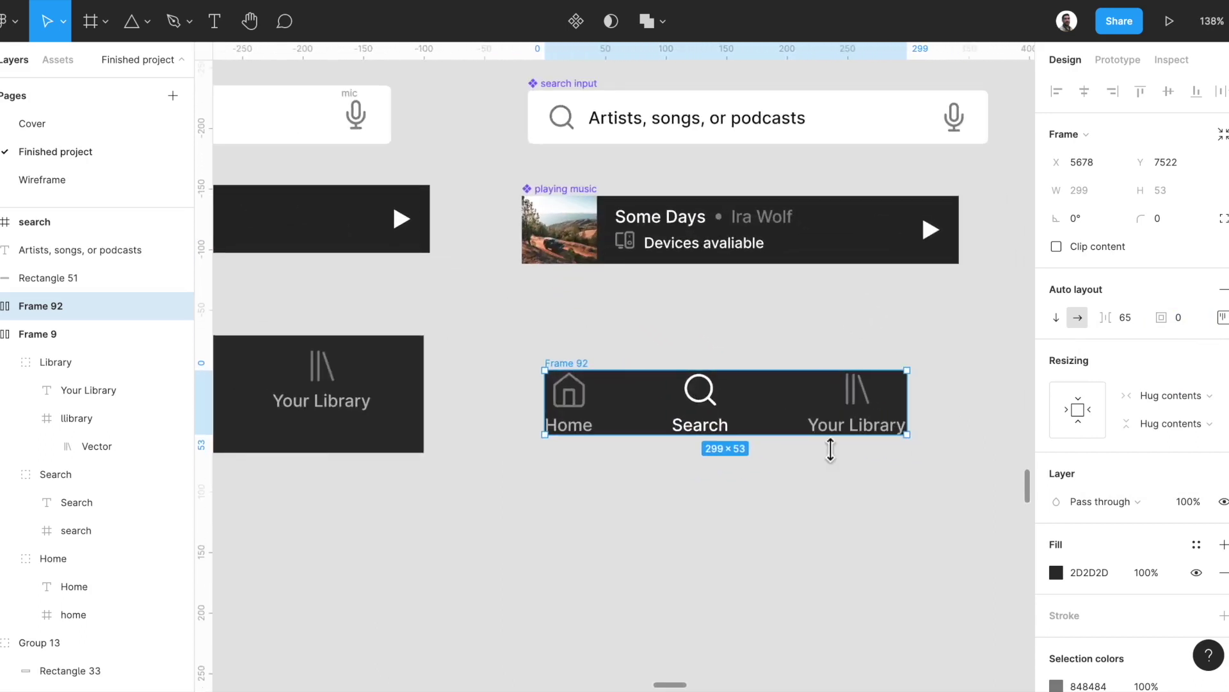
drag(760, 417, 636, 502)
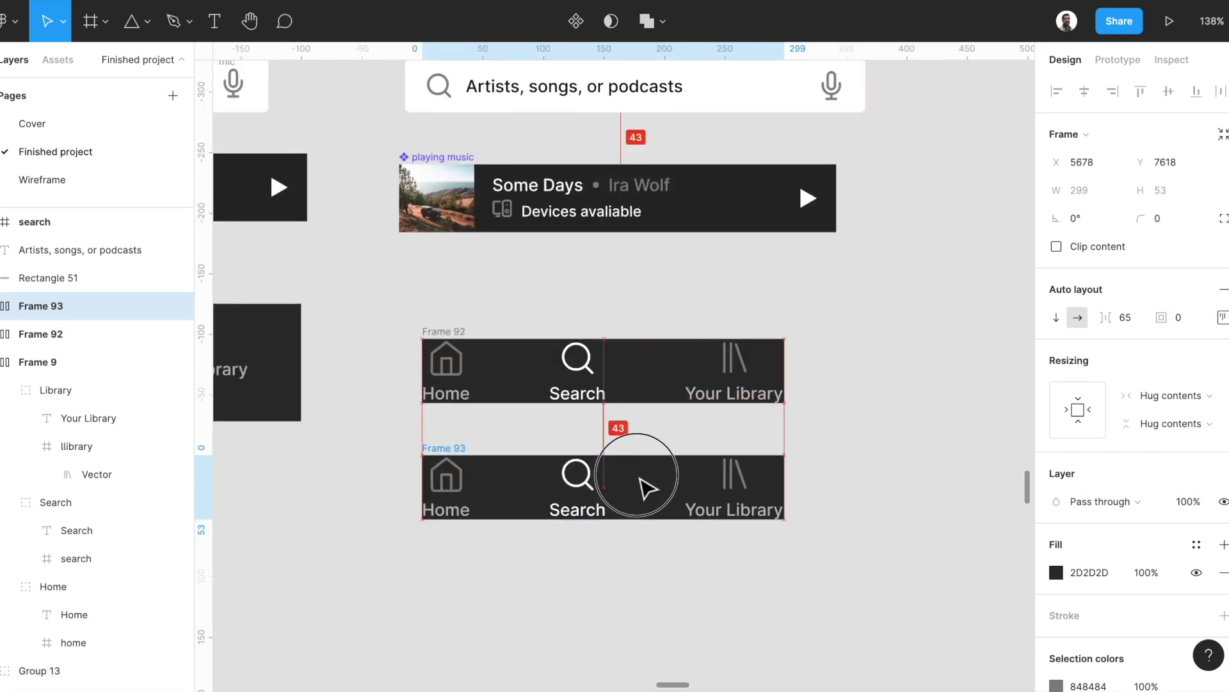
click(466, 344)
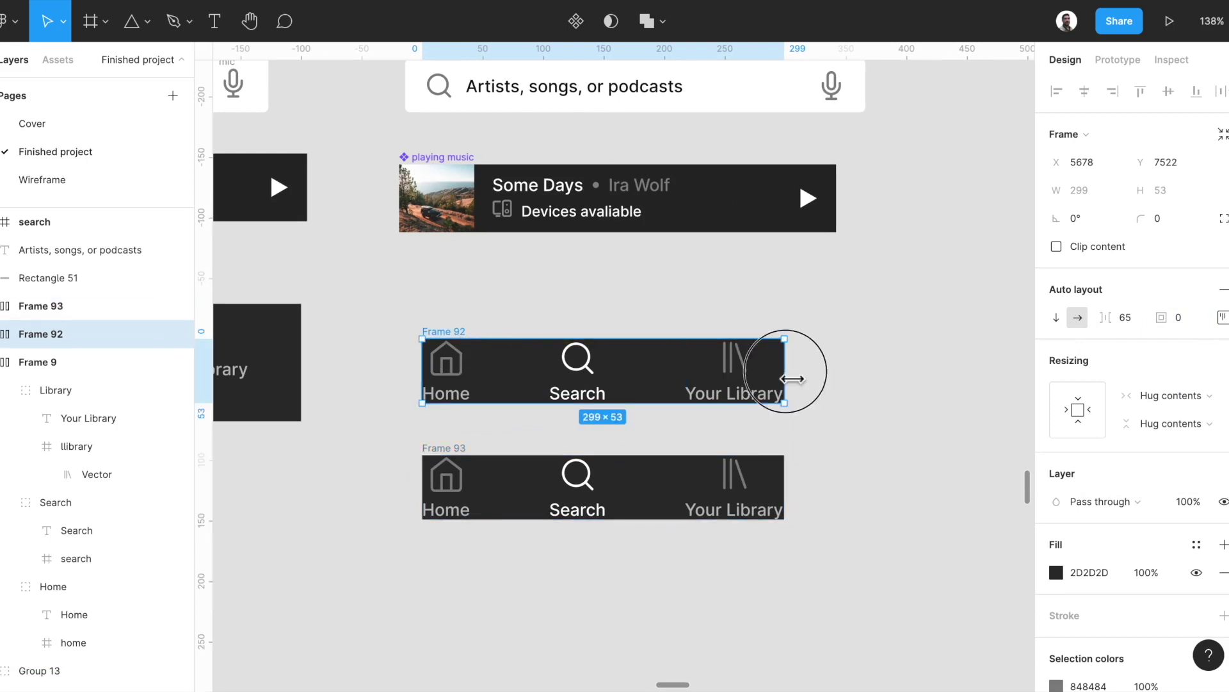
drag(786, 378, 993, 370)
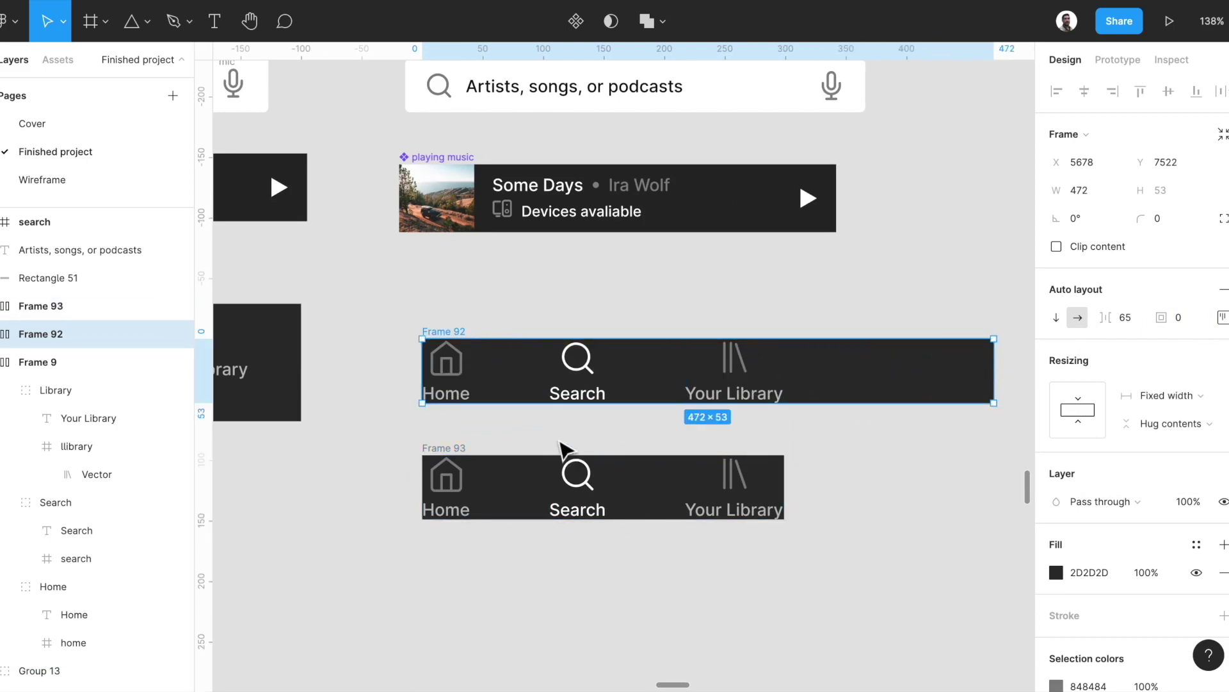
Set the duplicate bar's auto layout spacing mode to Space between and widen it to 472
click(472, 459)
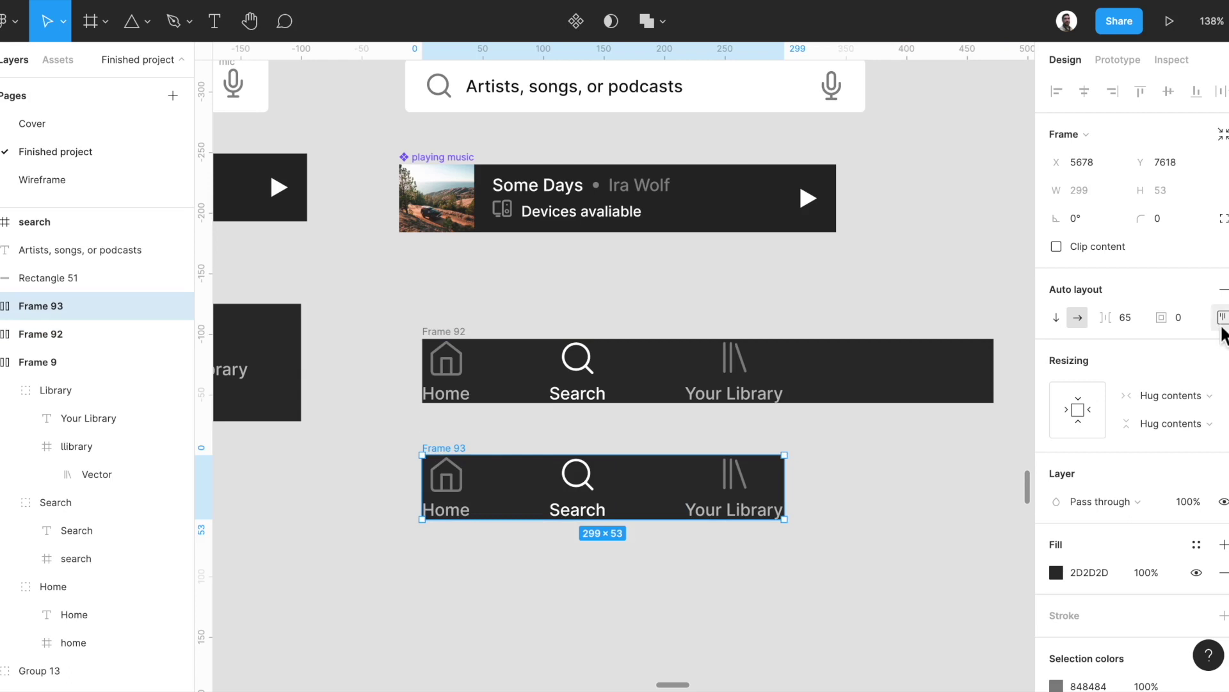
click(1221, 317)
click(1127, 466)
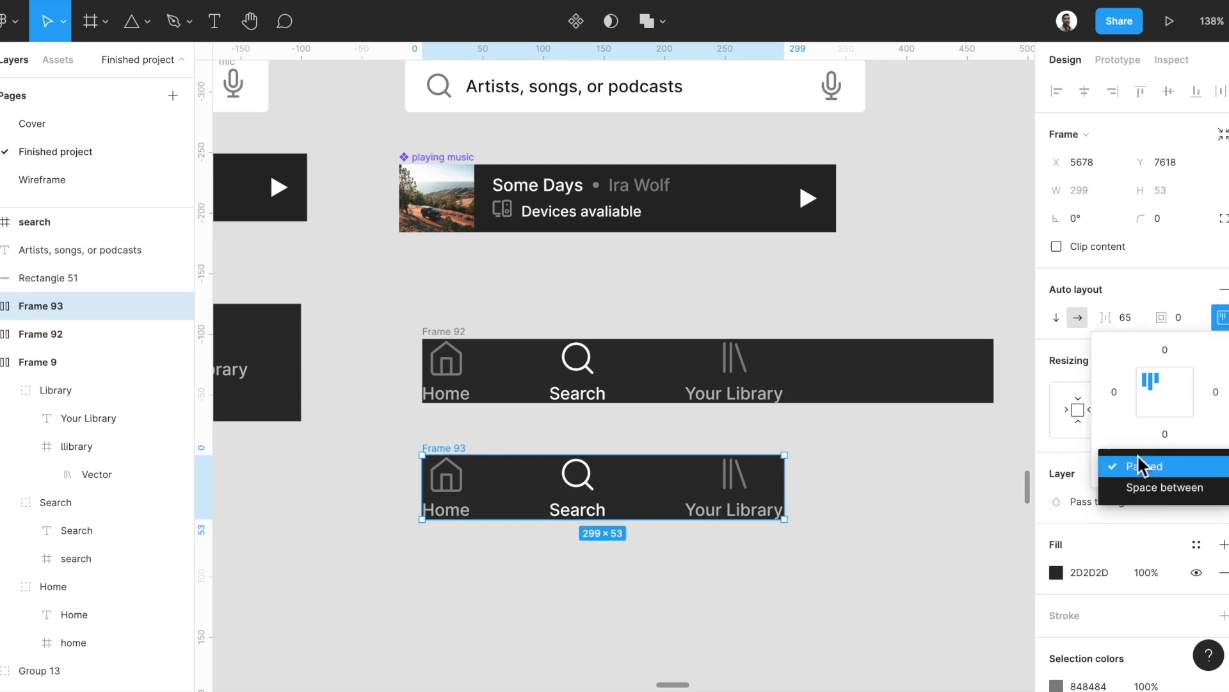
click(1146, 490)
drag(785, 489, 978, 491)
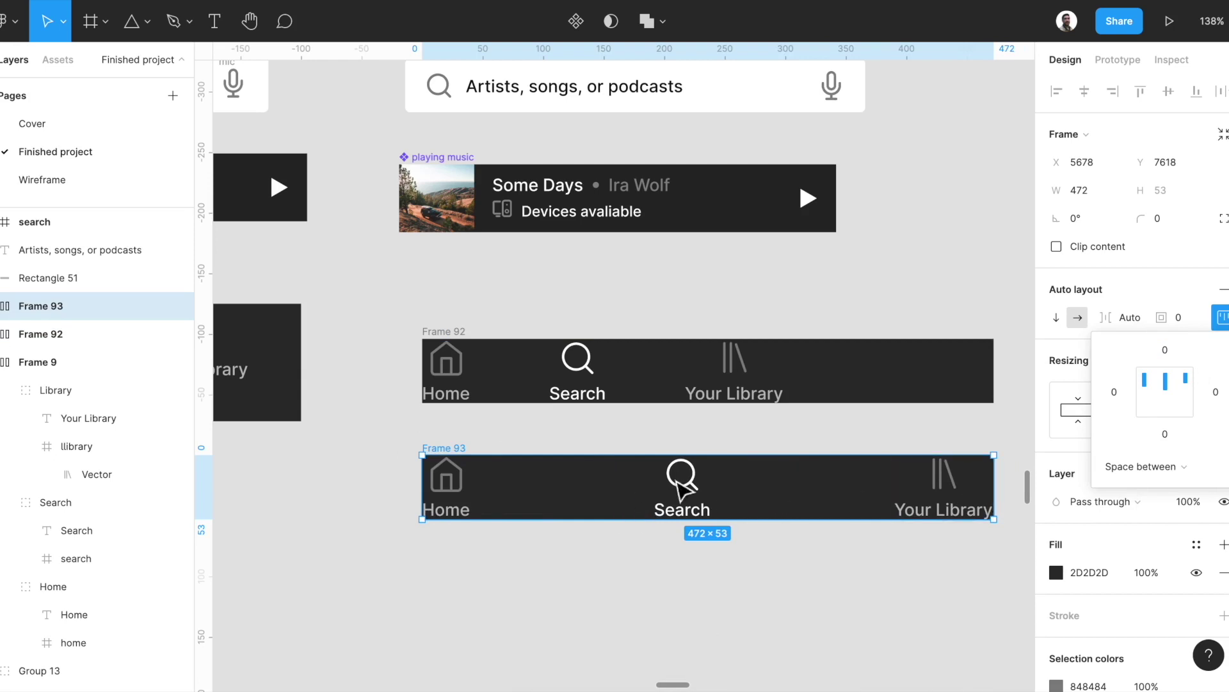
Add three copies of the Search item inside the lower bar and delete that whole bar
click(464, 497)
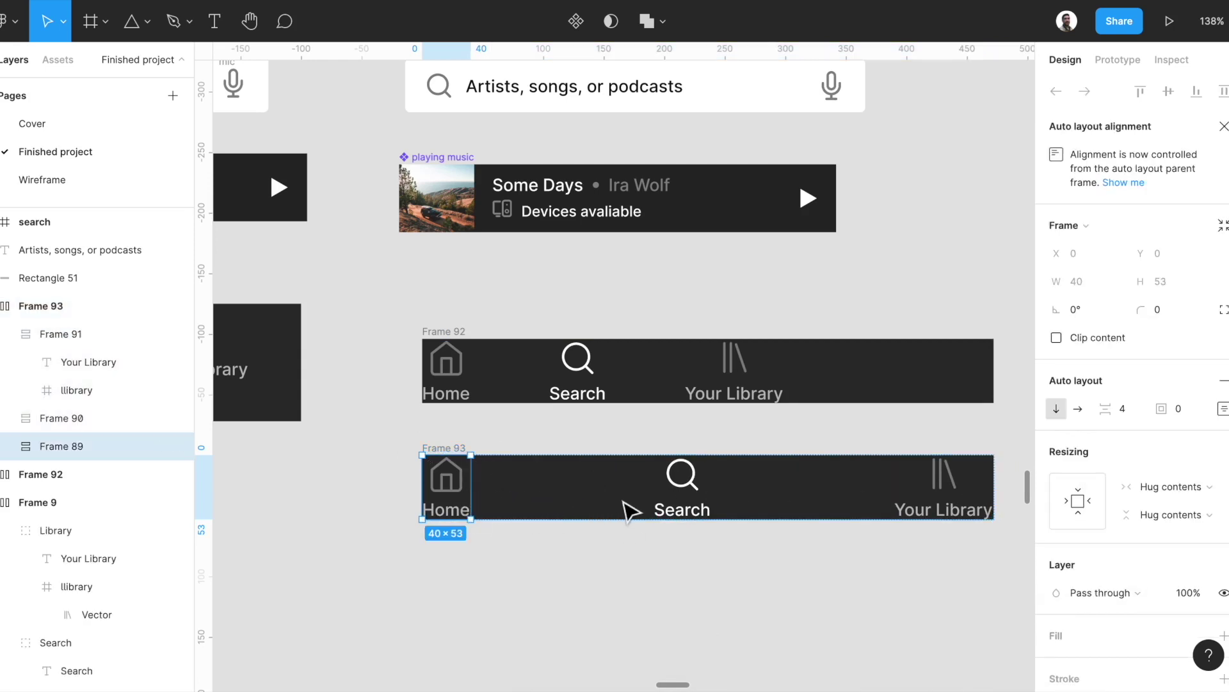
click(682, 496)
drag(682, 496, 554, 527)
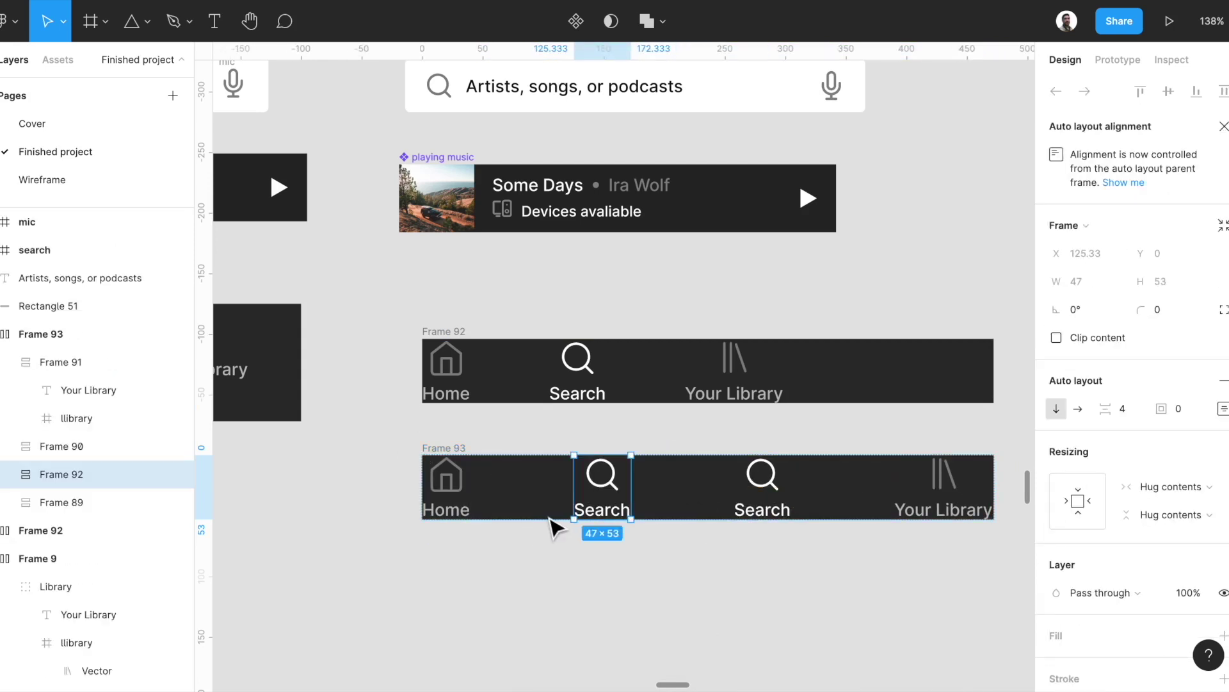
click(743, 506)
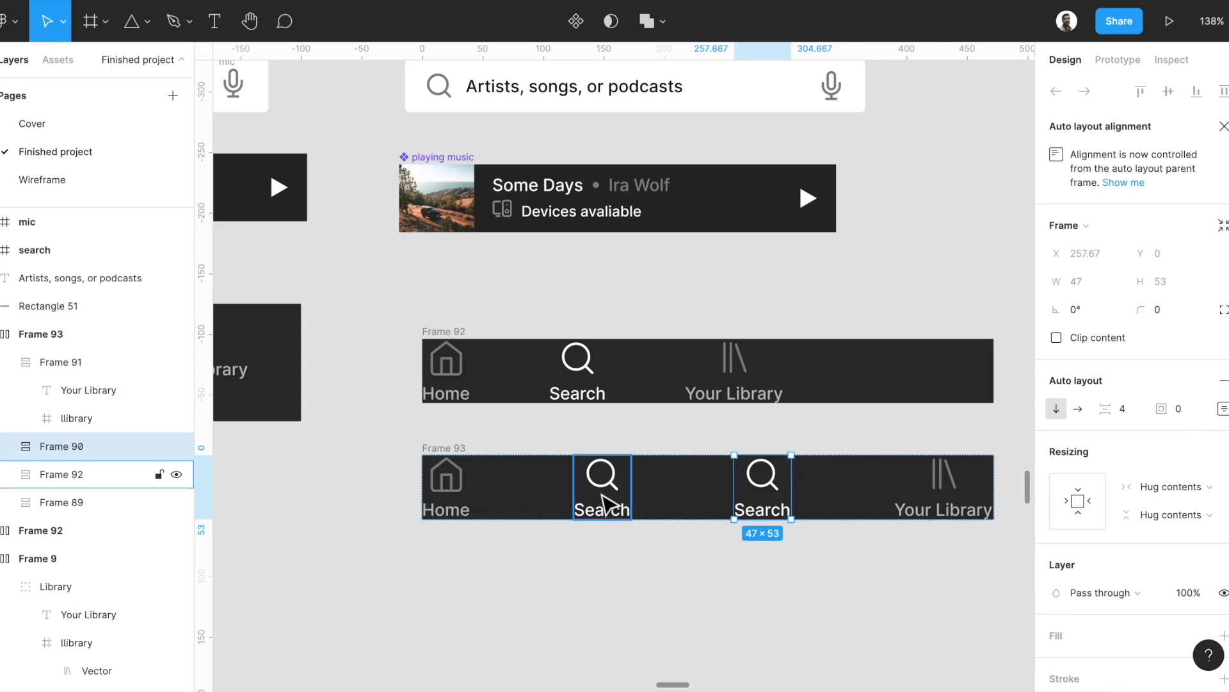
key(ctrl+d)
key(ctrl+d)
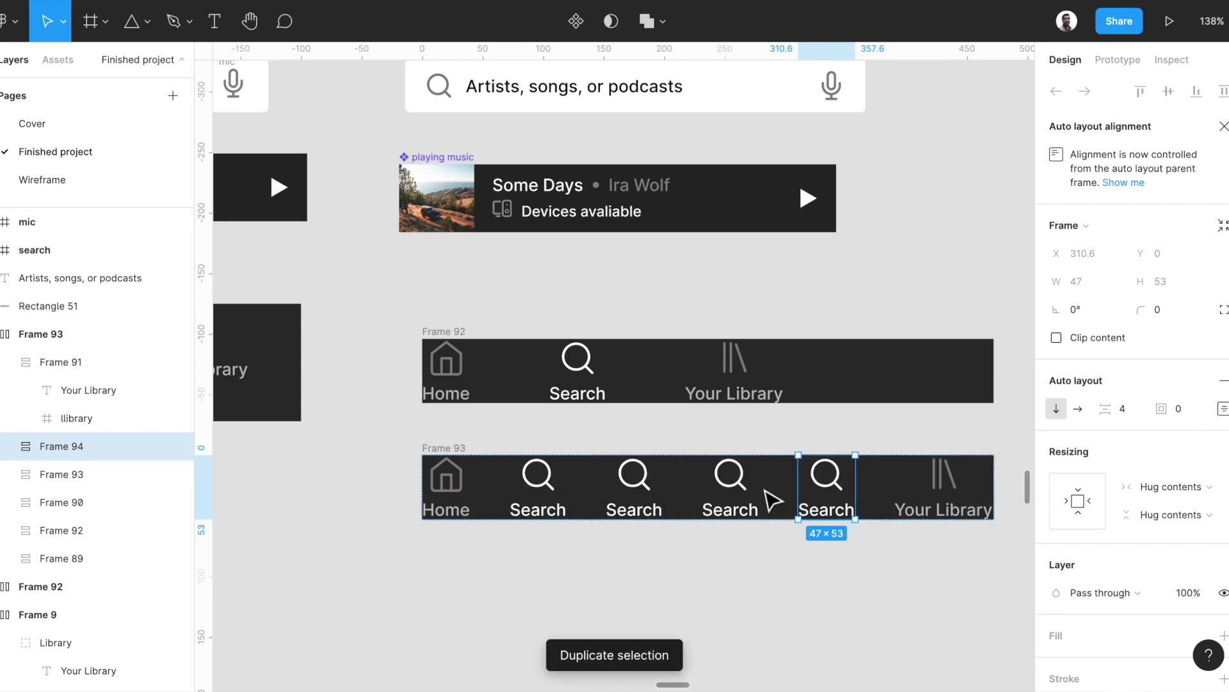
click(466, 450)
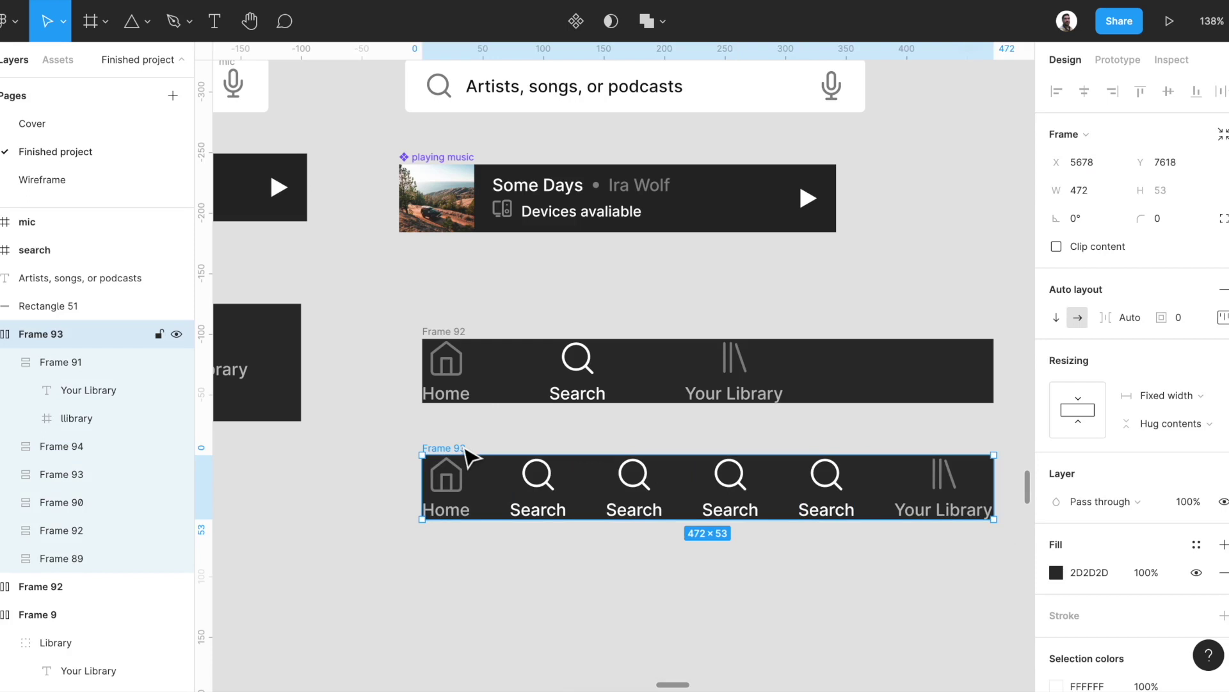
key(Delete)
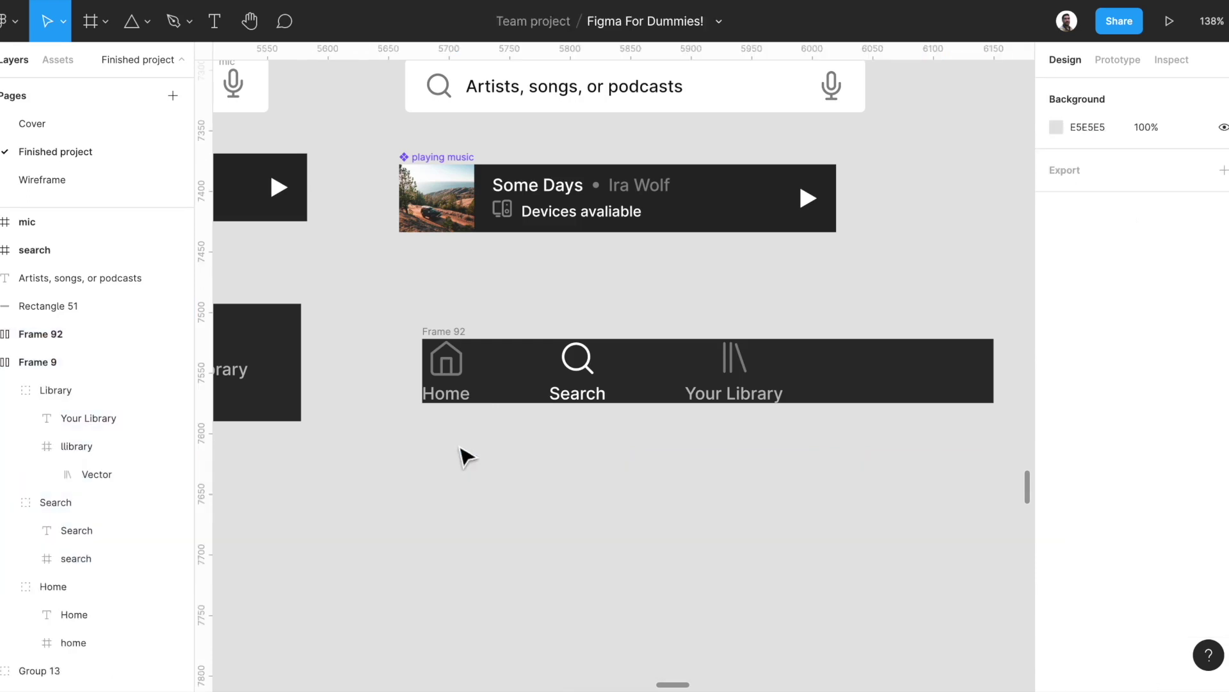
Set the remaining navigation bar's spacing mode to Space between and narrow it to 370
click(460, 330)
click(1220, 317)
click(1125, 466)
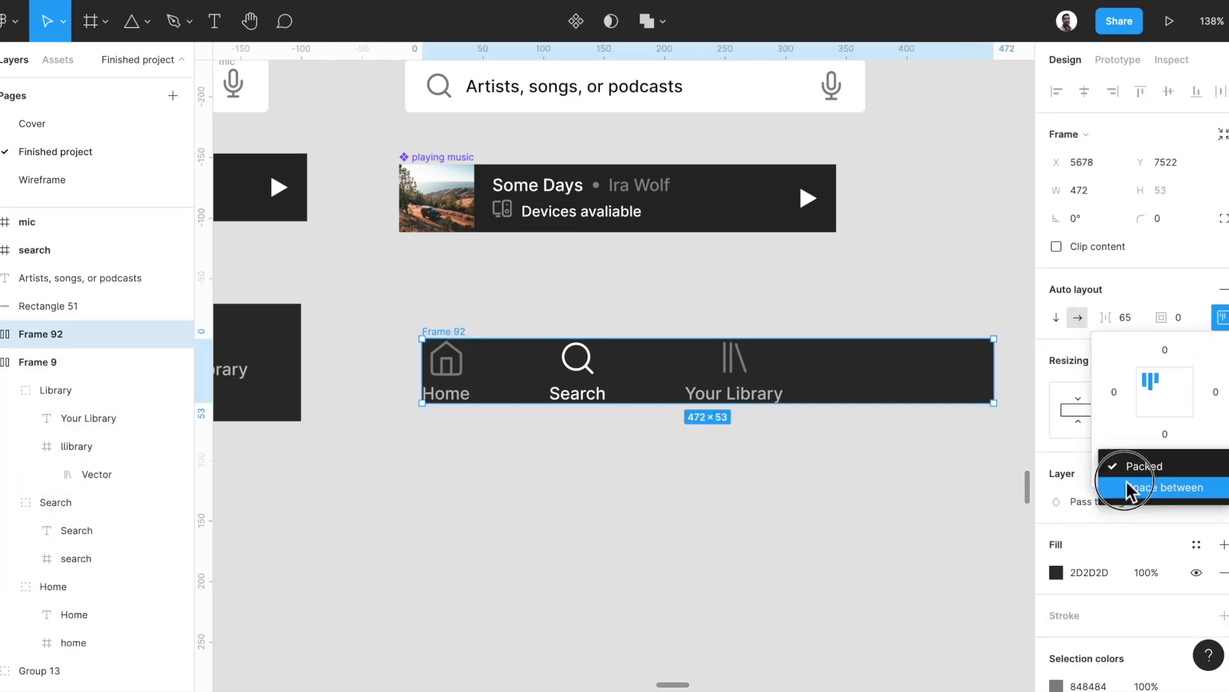
click(1130, 490)
drag(1004, 383, 876, 386)
Set the navigation bar's padding to 8 at the top and 32 on the left, right and bottom
scroll(877, 389, down, 5)
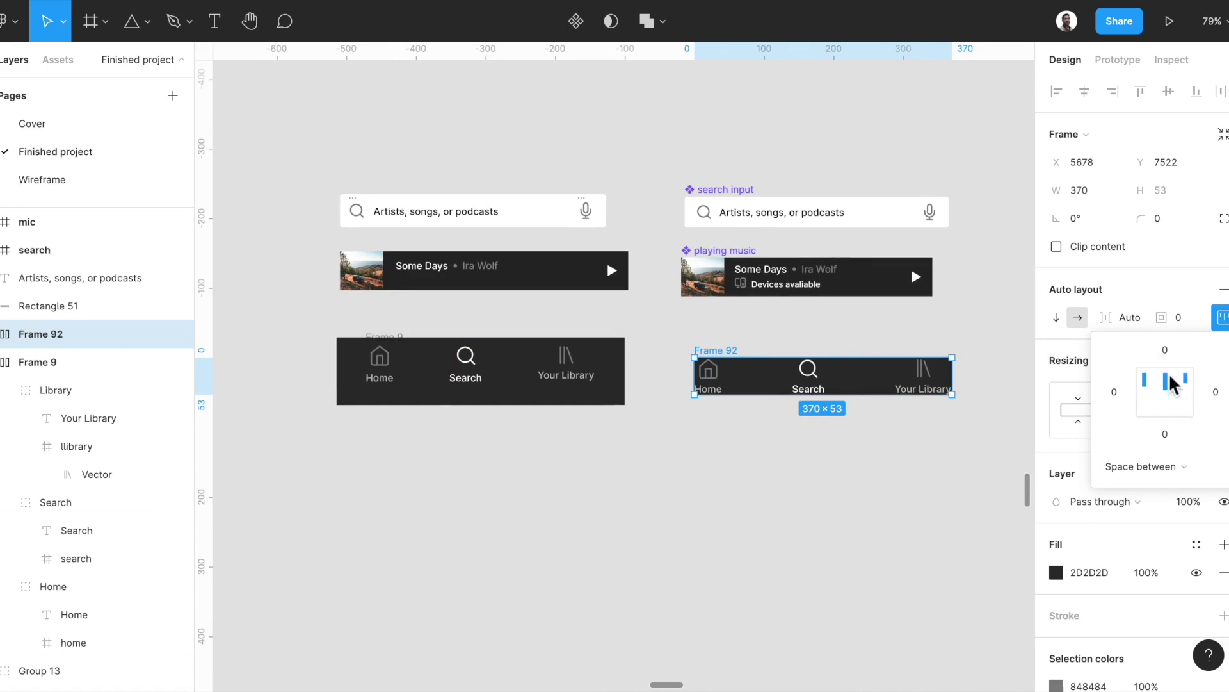
click(1169, 354)
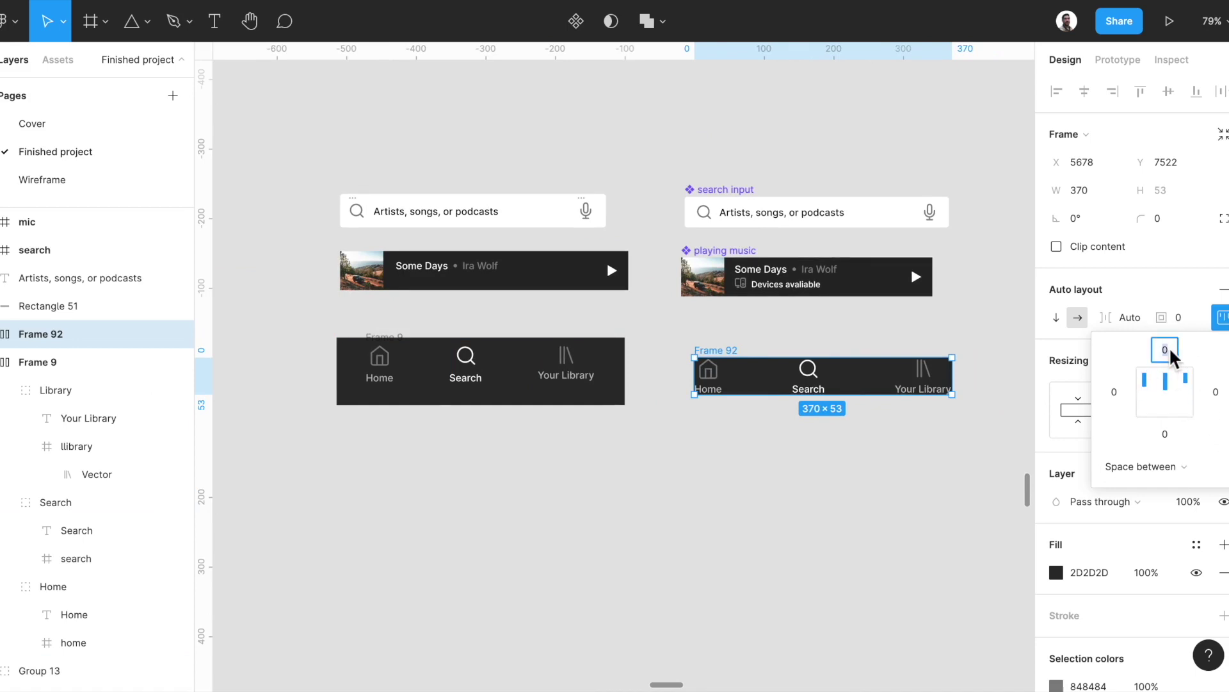
text(8)
key(Return)
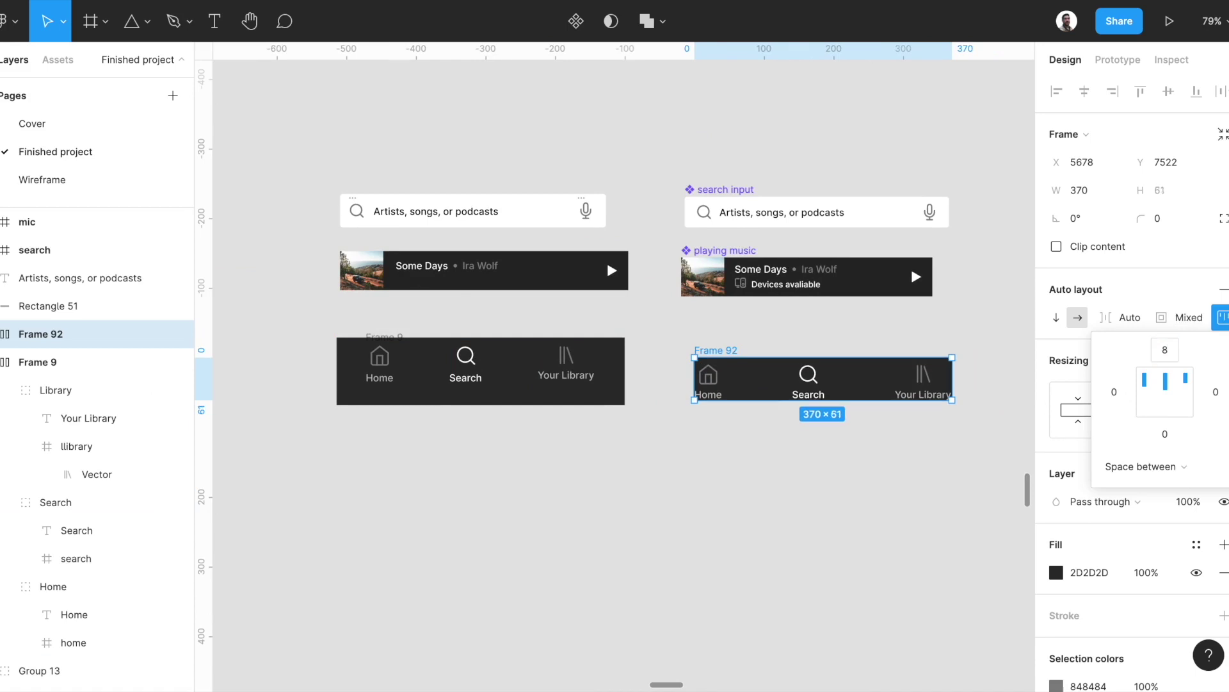
click(1120, 392)
text(32)
key(Return)
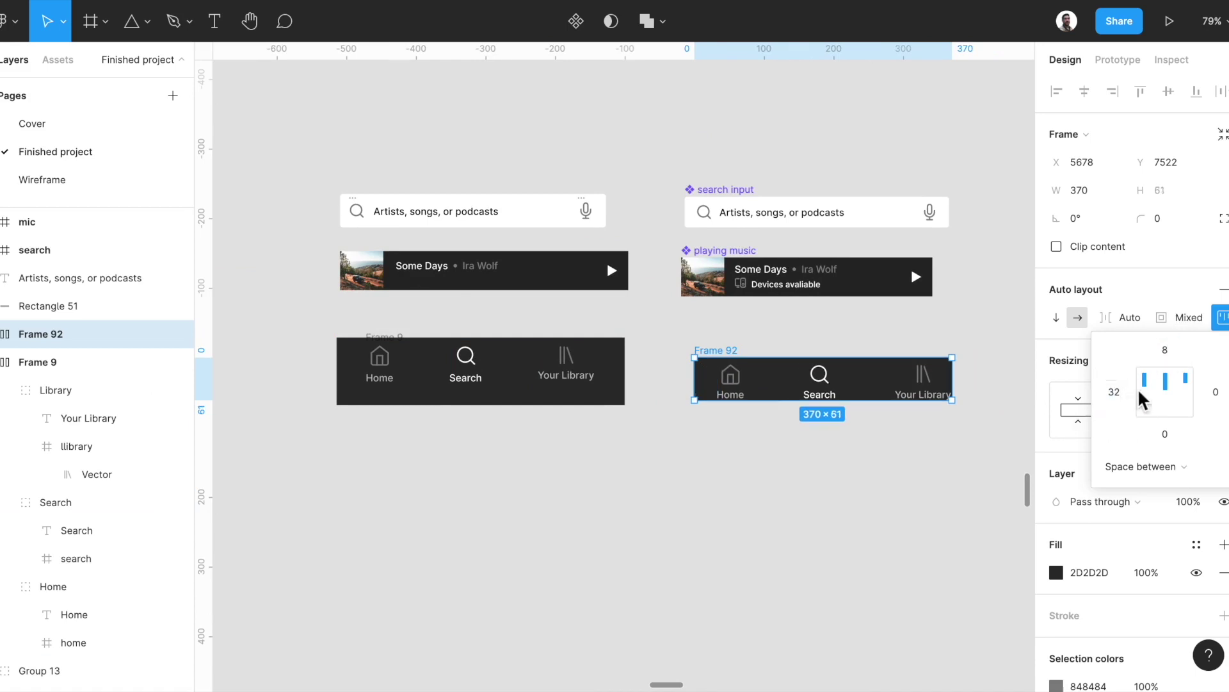
text(32)
key(Return)
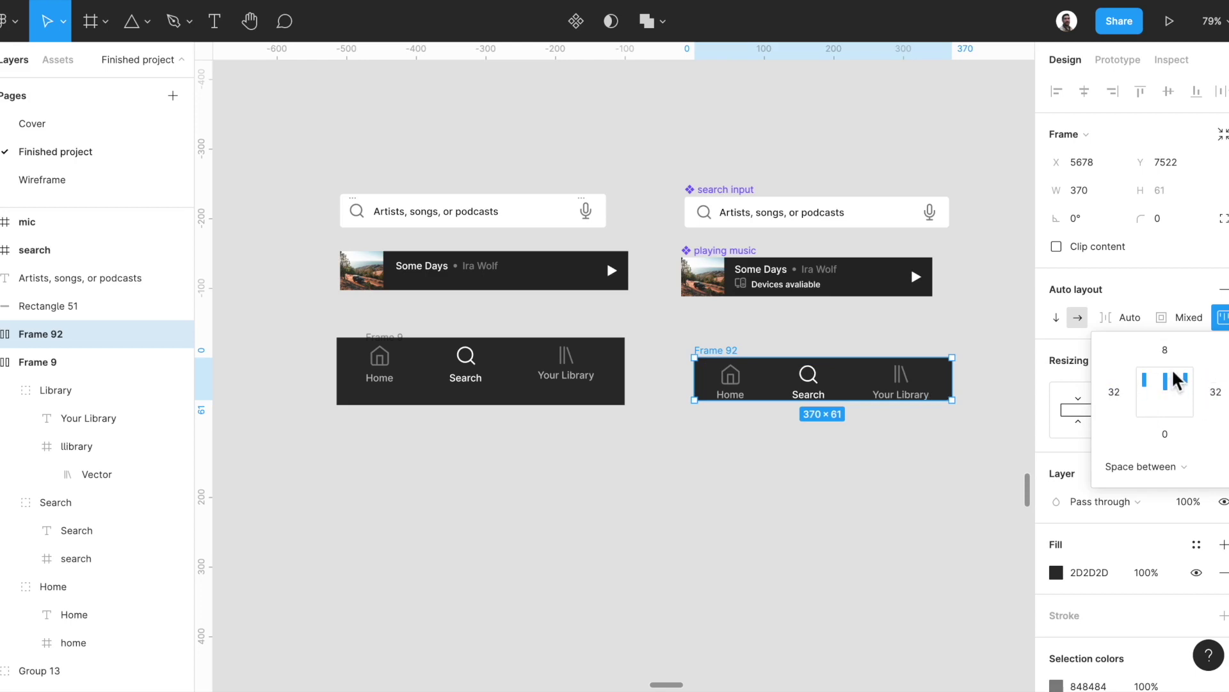
click(1171, 441)
key(Return)
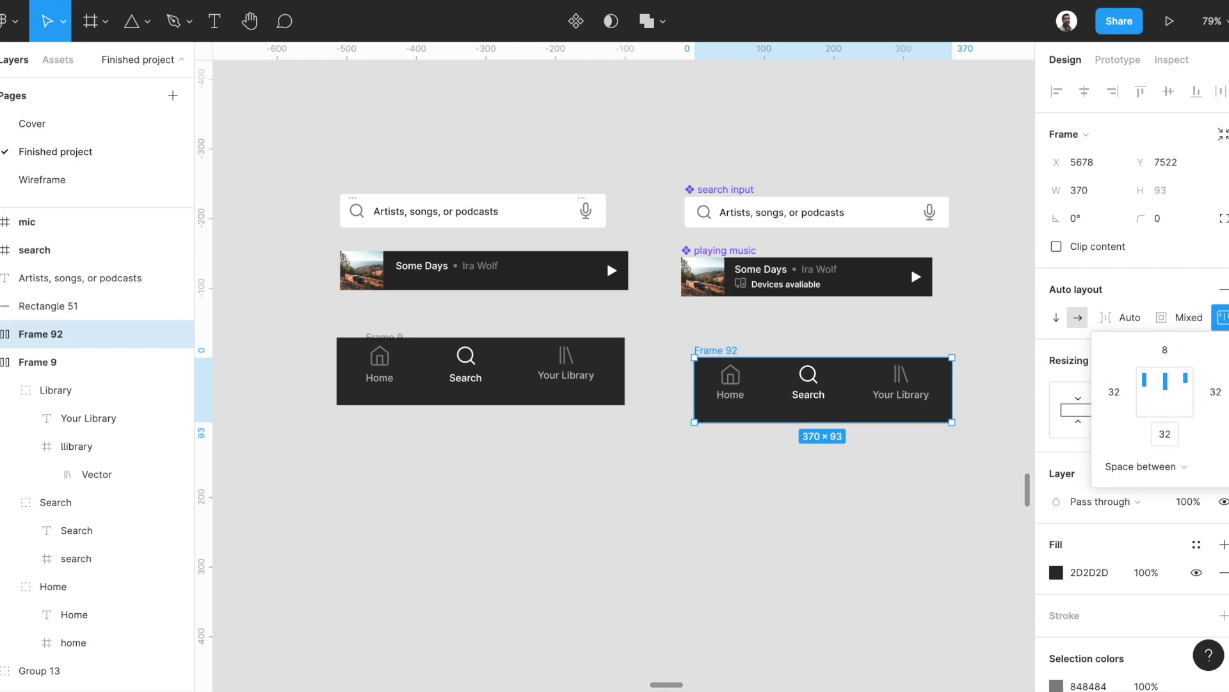
Set the navigation bar's top padding to 12
click(659, 474)
click(716, 350)
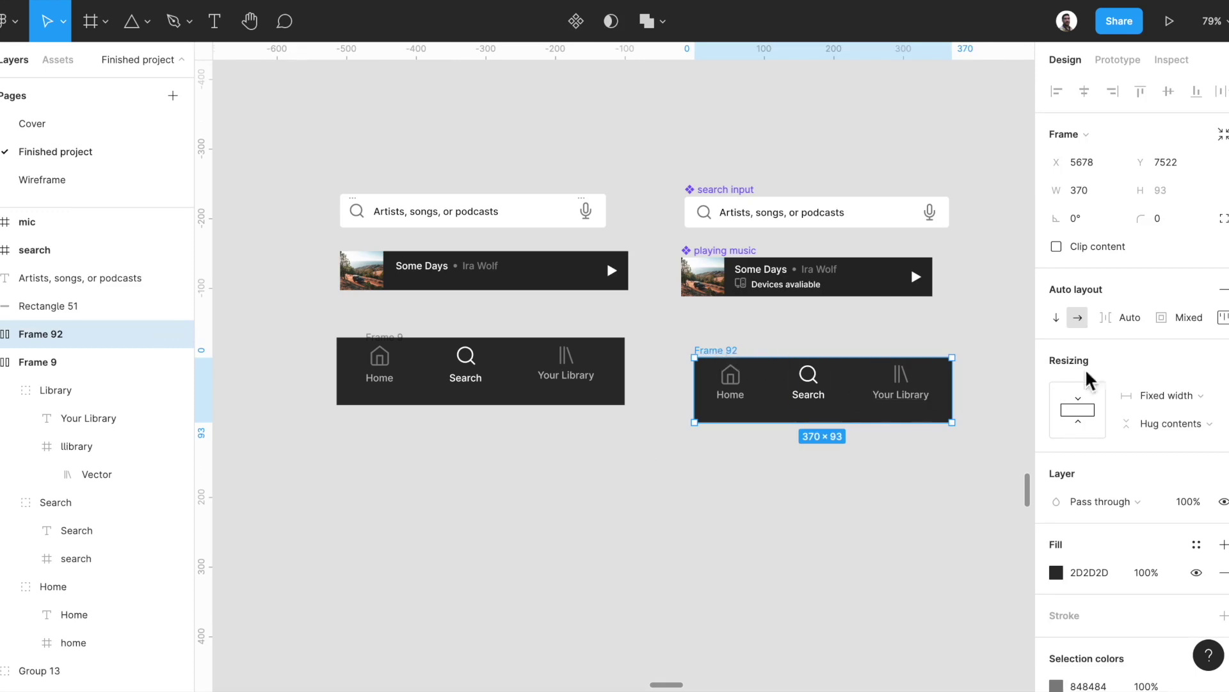
click(1220, 316)
key(Return)
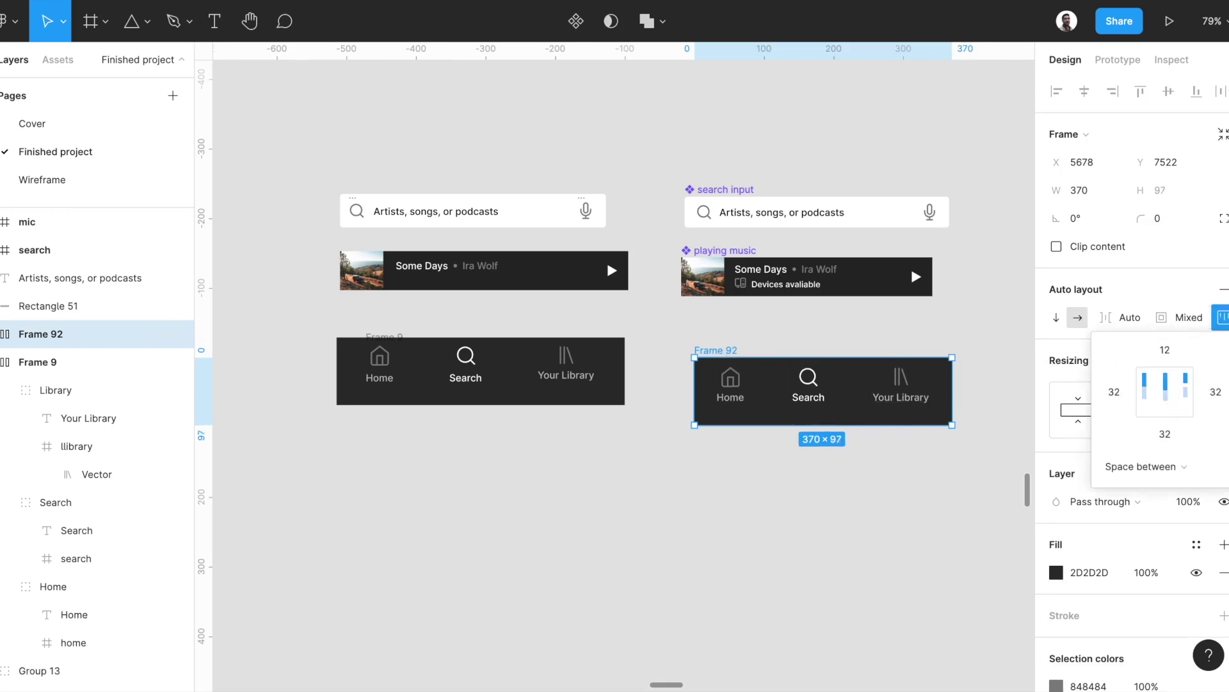
Rename the bar as navigation and convert it into a component
scroll(749, 382, down, 2)
double_click(749, 377)
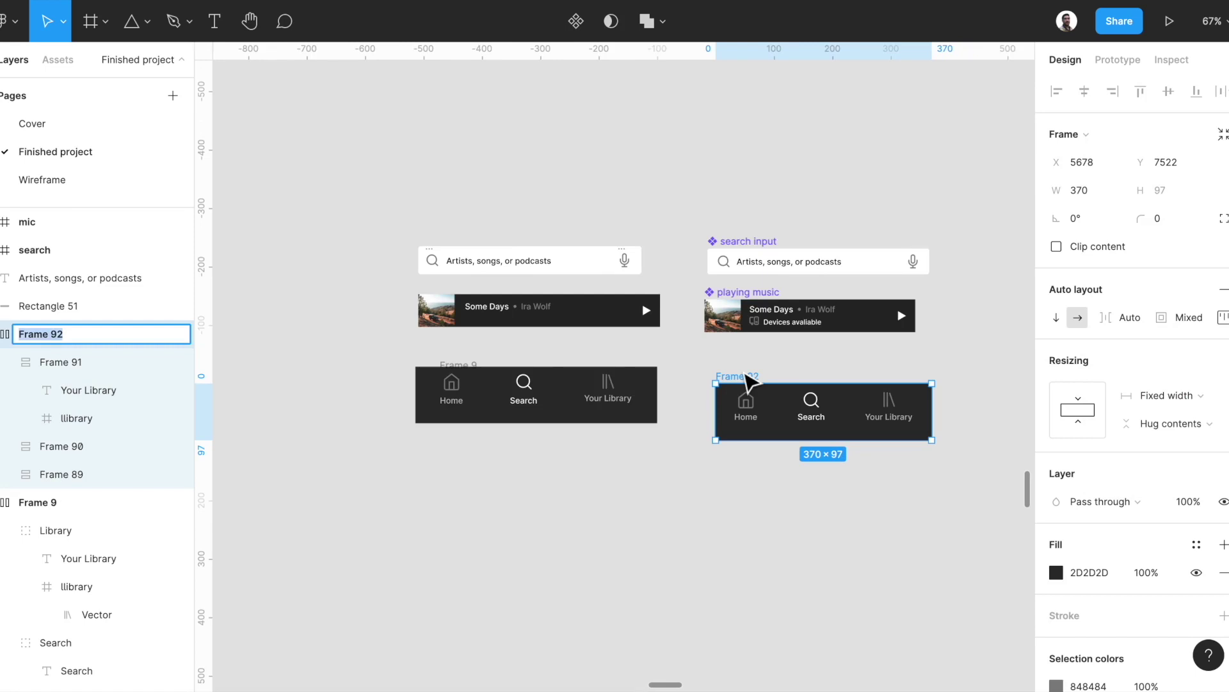
text(navigation)
key(Return)
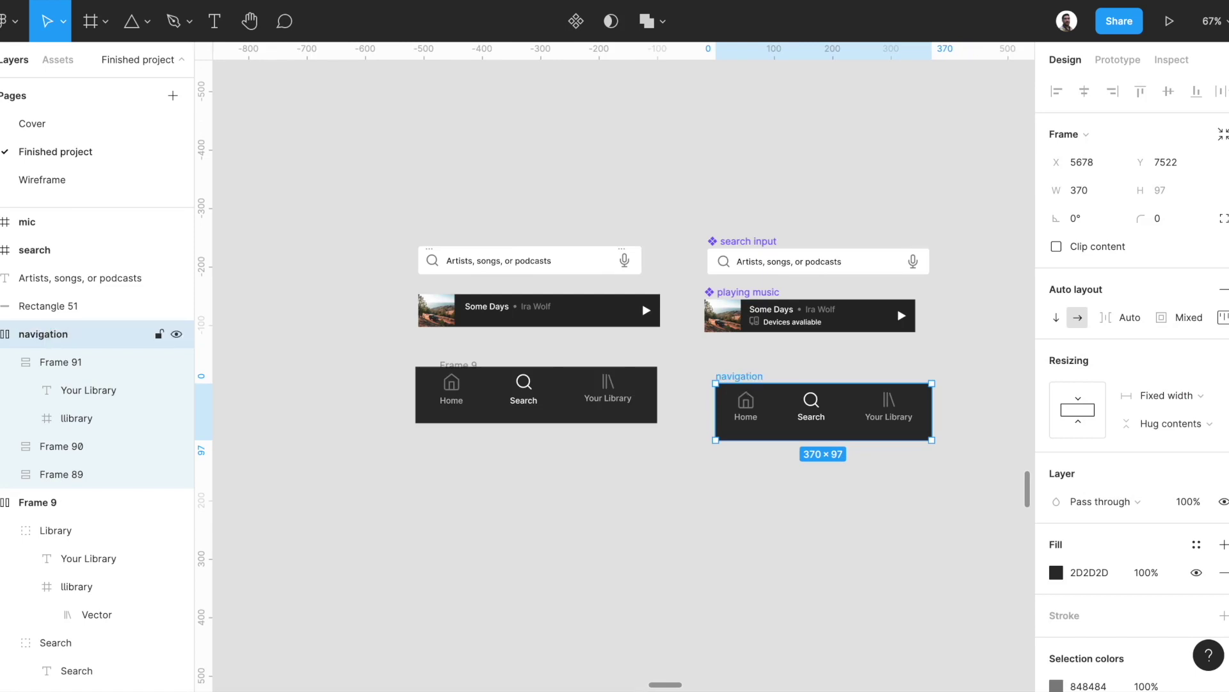
click(576, 21)
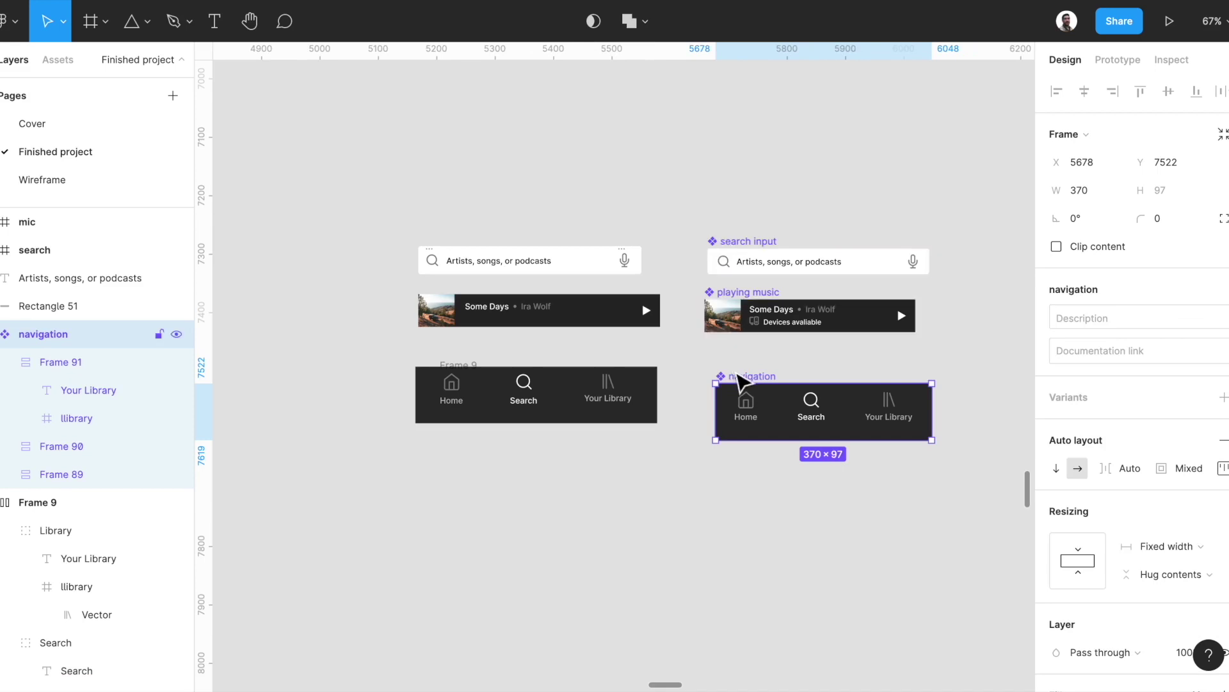
Create instances of the navigation and playing music components and cut both from the canvas
alt+drag(781, 406, 732, 513)
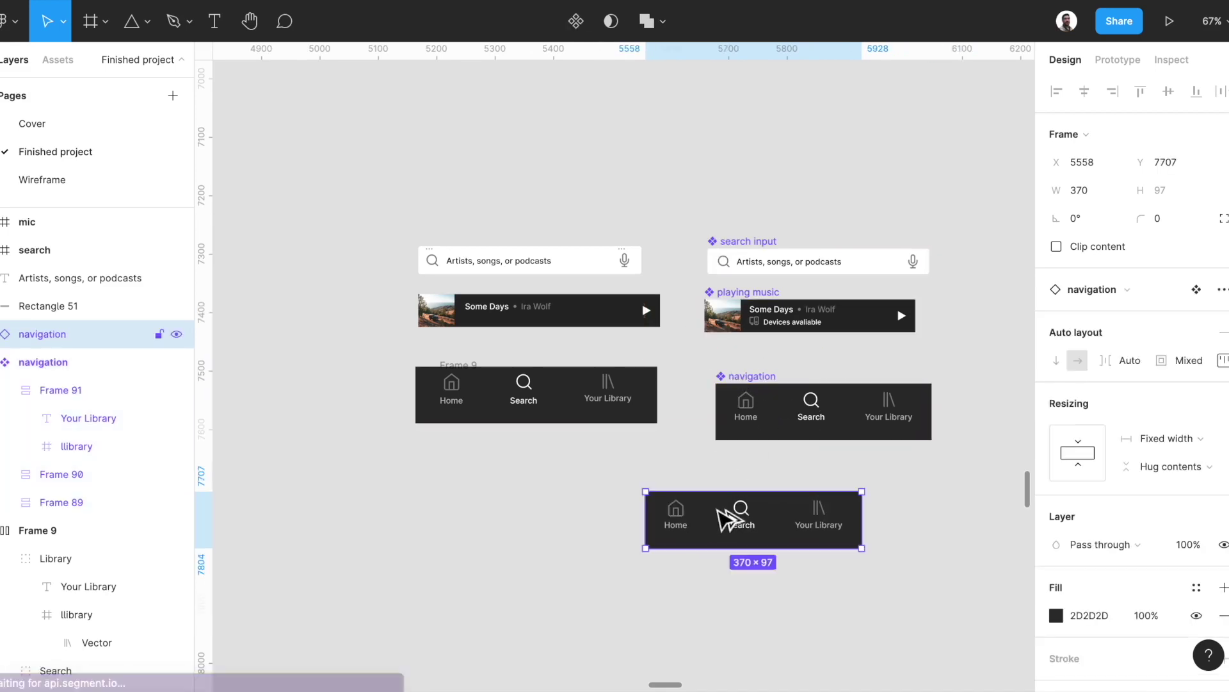
alt+drag(856, 332, 689, 559)
drag(541, 620, 797, 536)
key(Delete)
Paste both instances onto the iPhone 11 Pro Max - 2 screen and fit the navigation bar along its bottom, 412 wide
scroll(793, 538, left, 15)
scroll(736, 527, down, 5)
scroll(744, 529, right, 7)
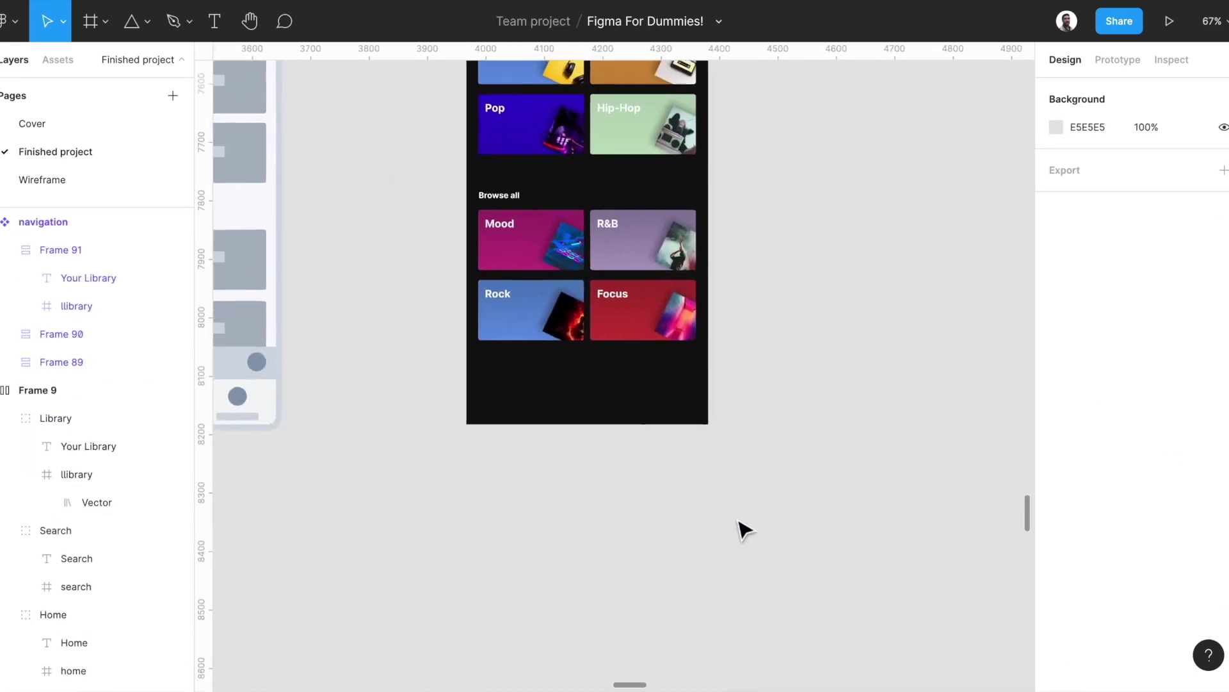
scroll(744, 529, up, 3)
key(ctrl+v)
click(702, 503)
click(801, 375)
drag(728, 365, 557, 477)
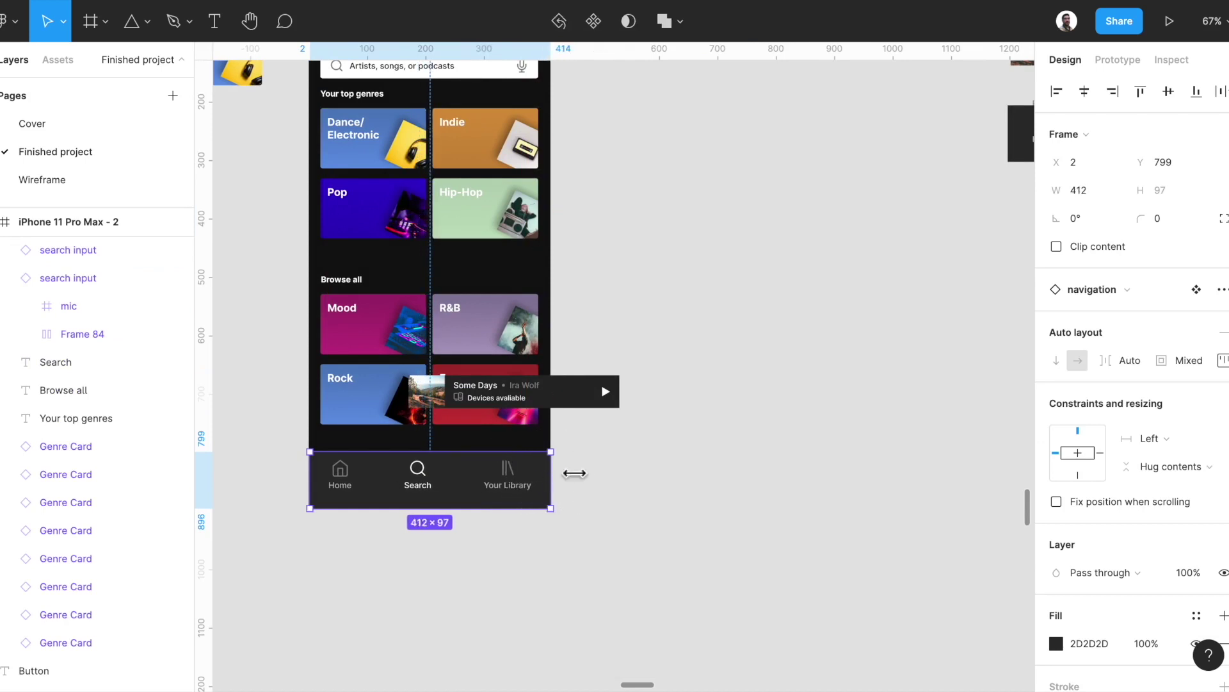
Place the playing music bar directly above the navigation bar, centre it horizontally and stretch it towards both screen edges
drag(563, 392, 540, 433)
scroll(541, 433, up, 5)
scroll(539, 439, left, 5)
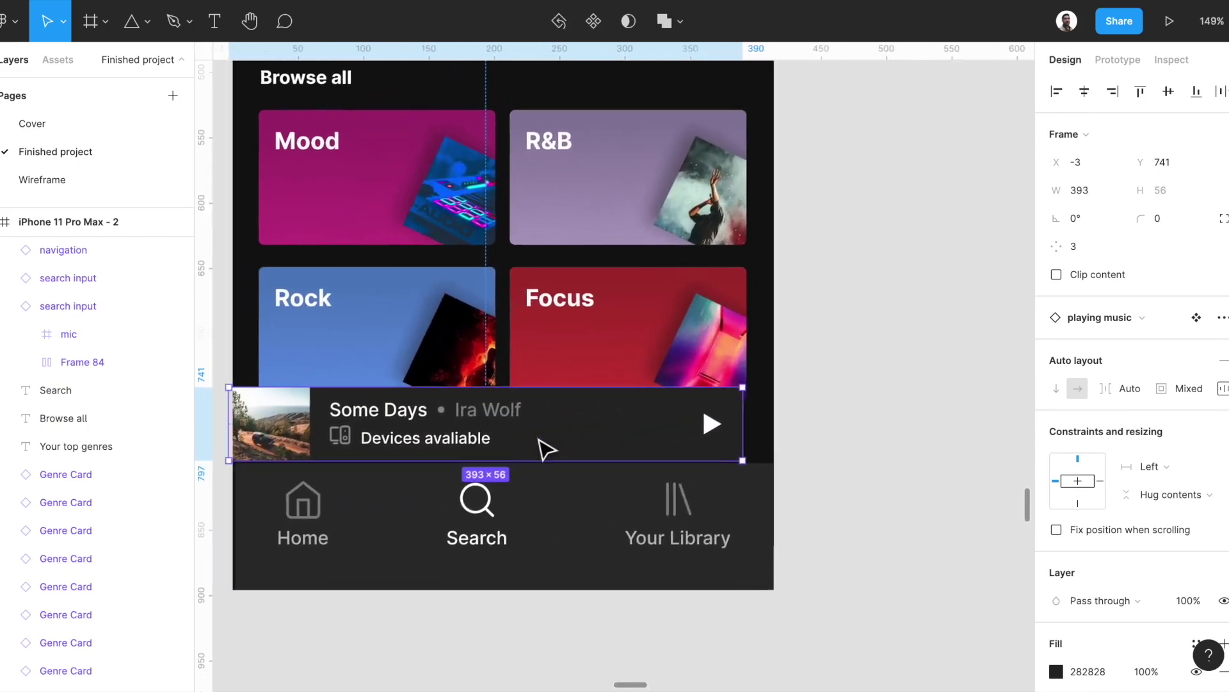
click(1085, 92)
drag(296, 413, 283, 413)
drag(814, 408, 828, 407)
Fine-tune the playing music bar's position and width so it sits flush with the screen edges and navigation bar
key(Left)
key(Left)
key(ctrl+Right)
key(ctrl+Right)
key(Down)
key(Down)
scroll(710, 429, down, 5)
scroll(843, 474, up, 2)
click(945, 514)
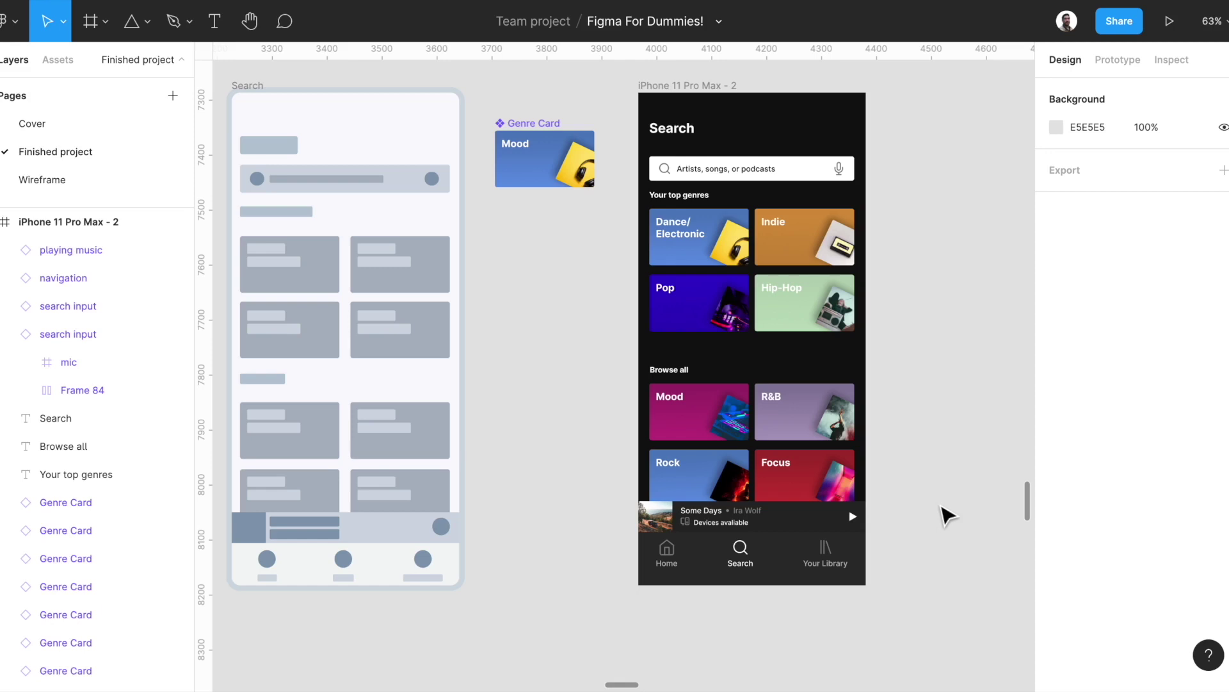
Open the file's sharing options and copy its link
scroll(941, 505, up, 5)
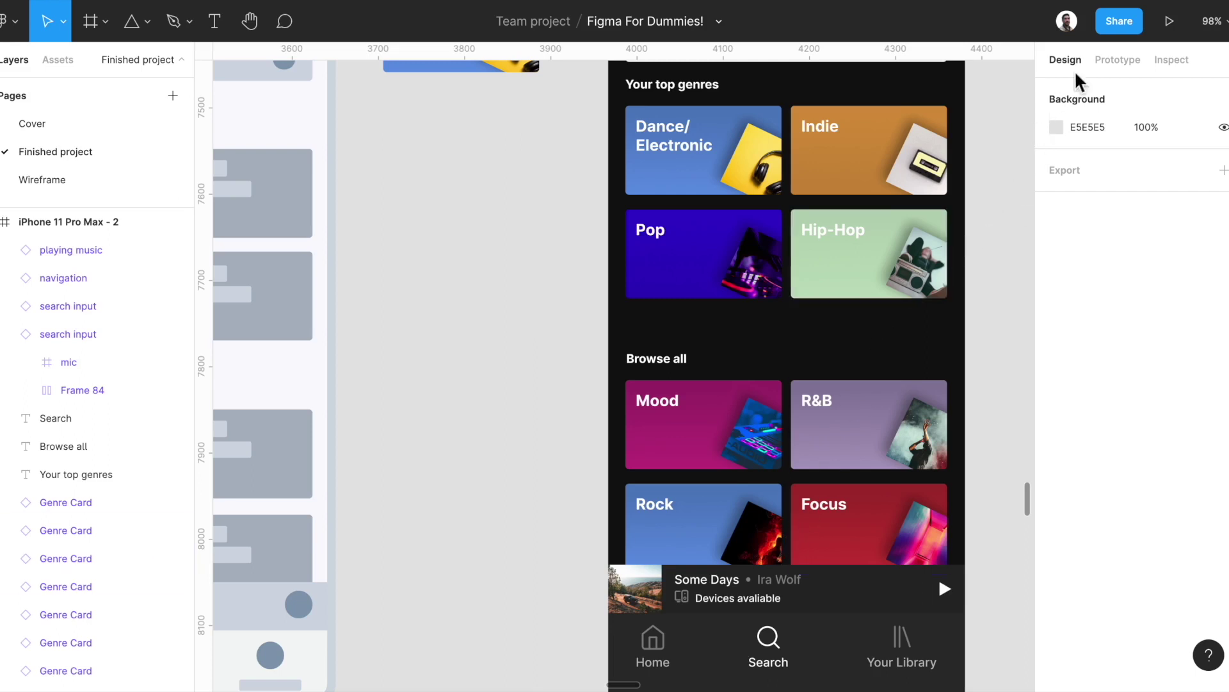
click(1114, 28)
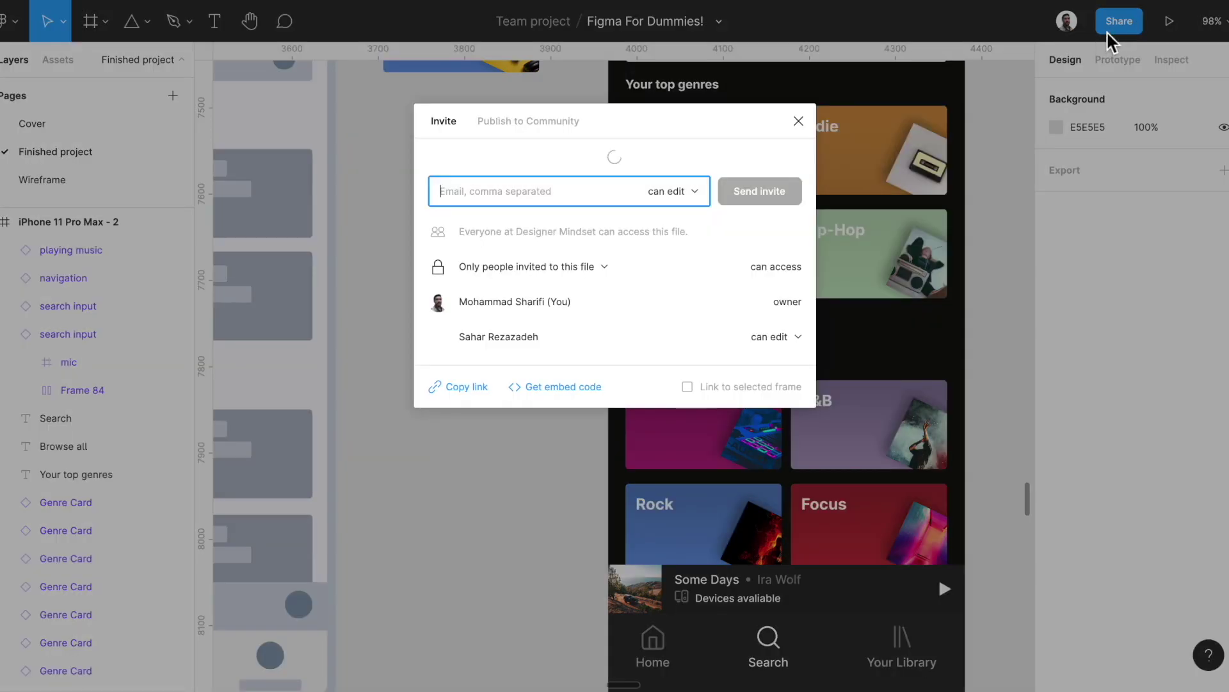
click(469, 377)
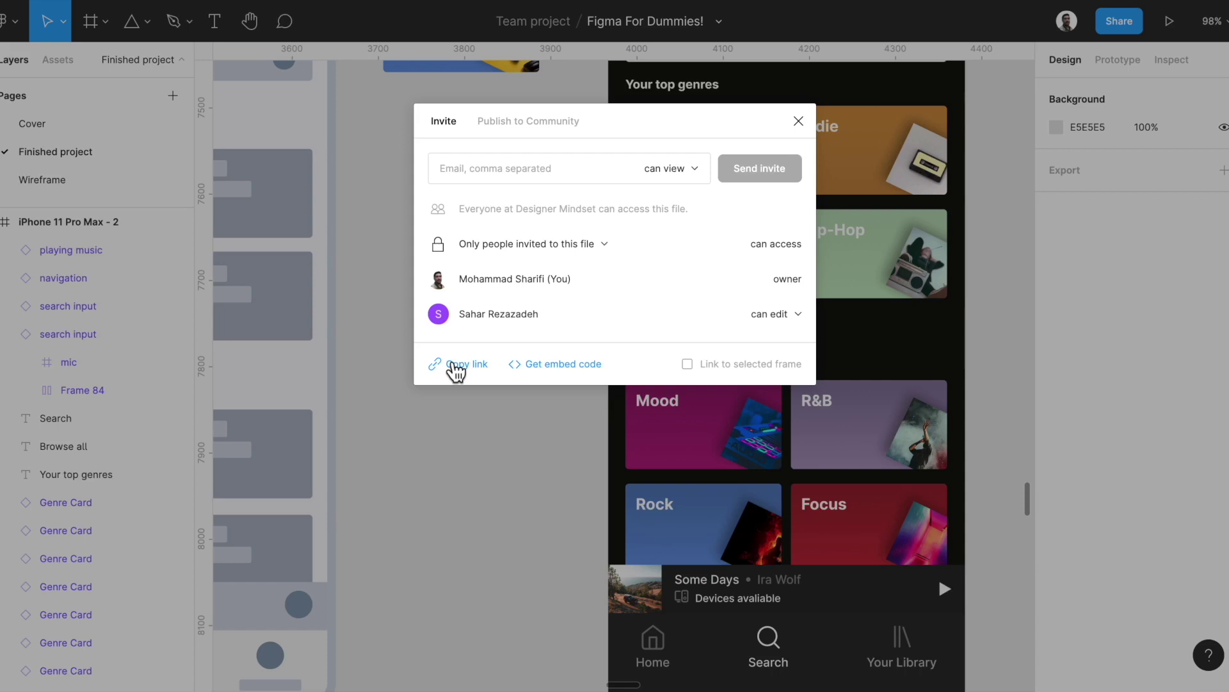
click(456, 370)
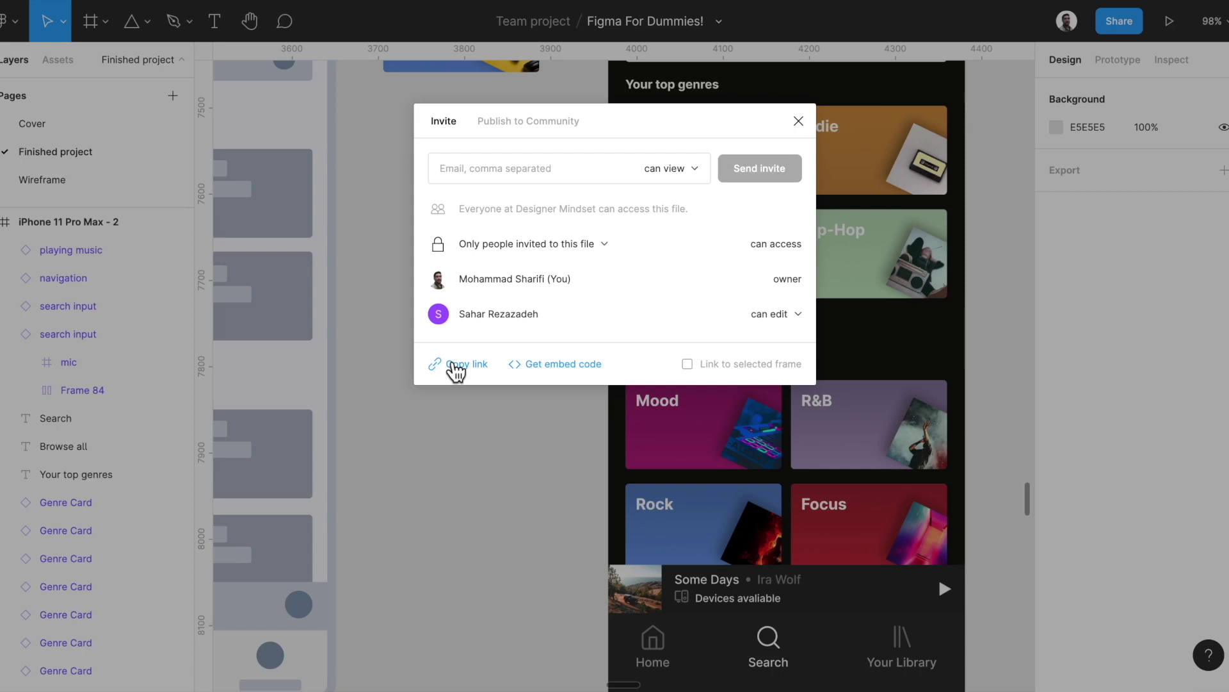